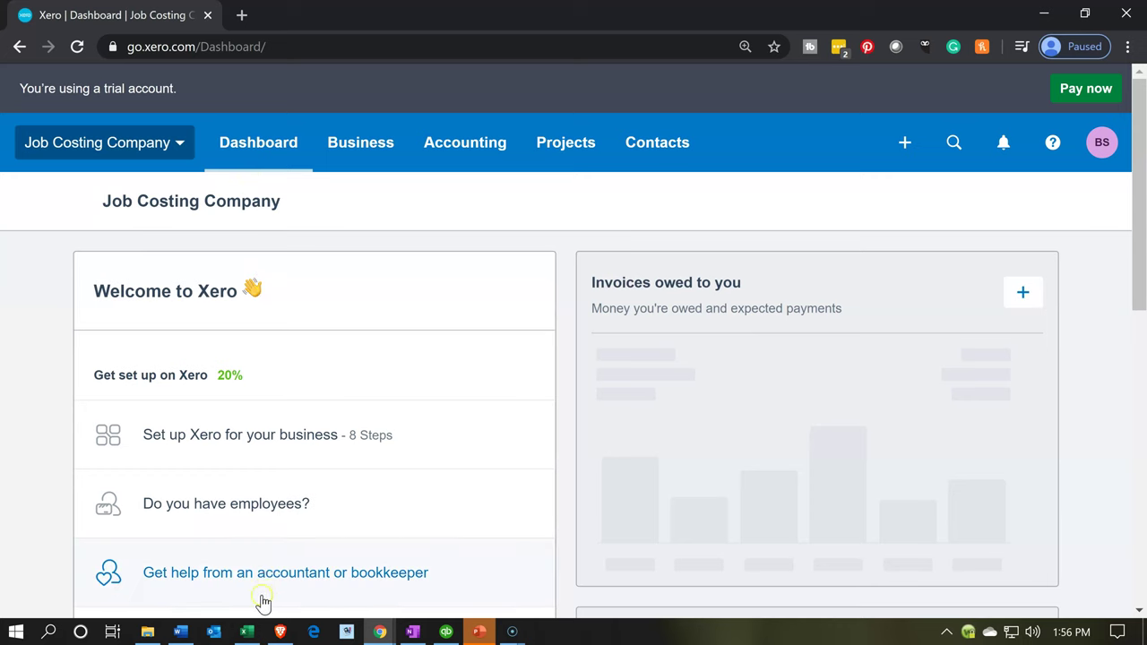
# Switch to the Excel job cost workbook and look across the Ex 0 sheet from the journal entries to the Job Cost Record
pyautogui.click(243, 634)
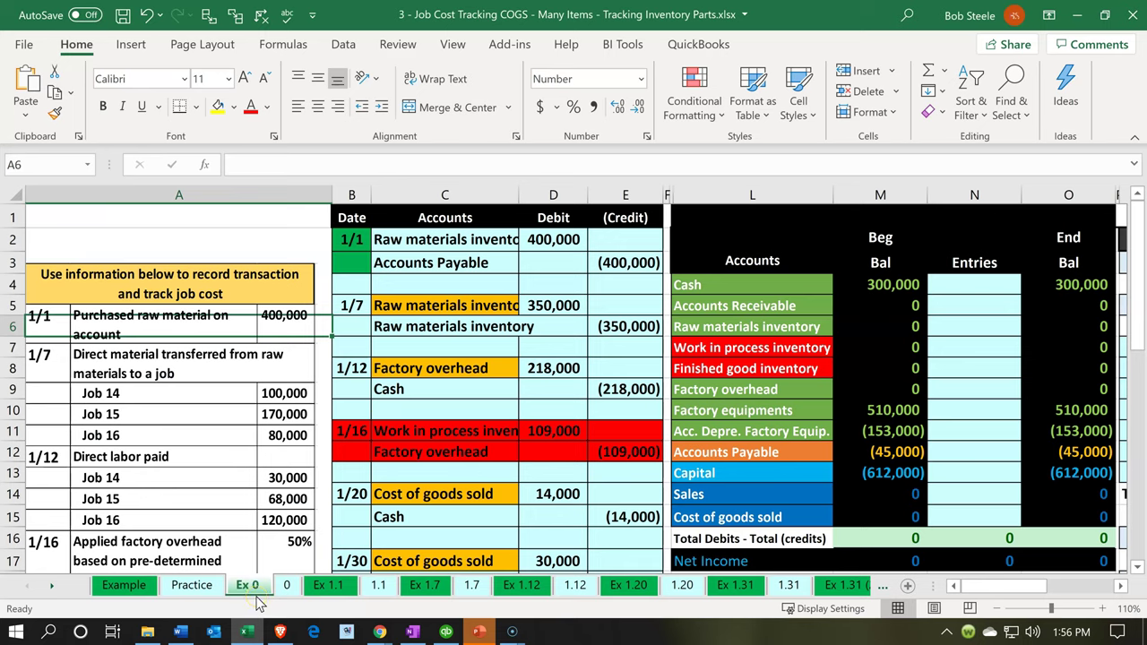
pyautogui.click(430, 257)
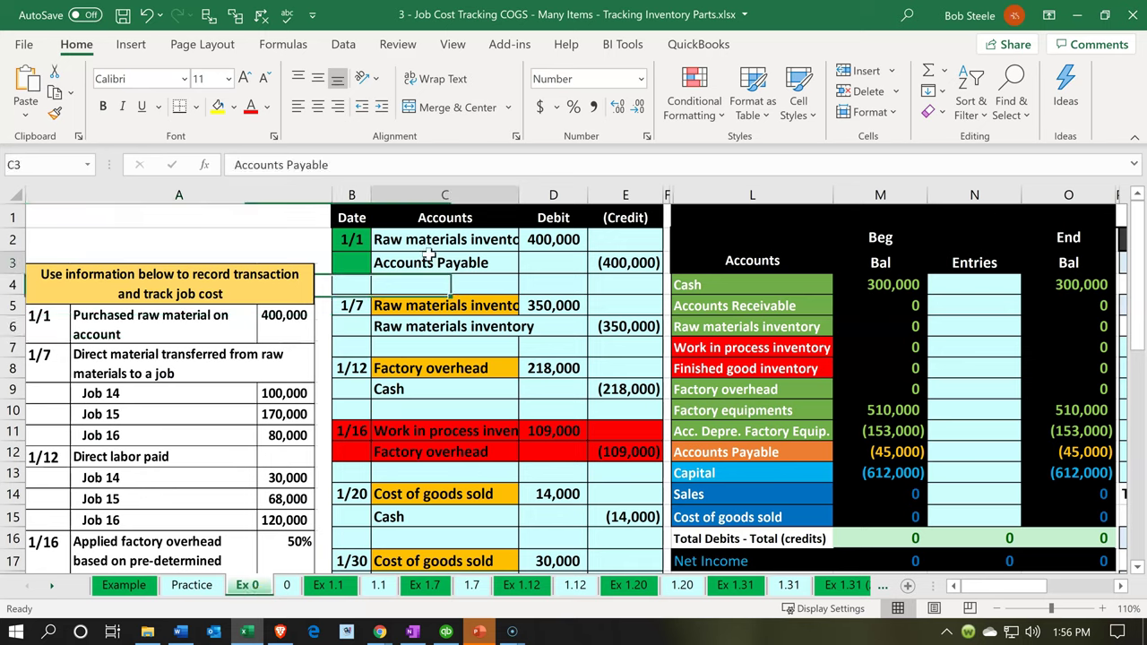
pyautogui.press('Right')
pyautogui.press('Right')
pyautogui.press('Right')
pyautogui.press('Right')
pyautogui.press('Right')
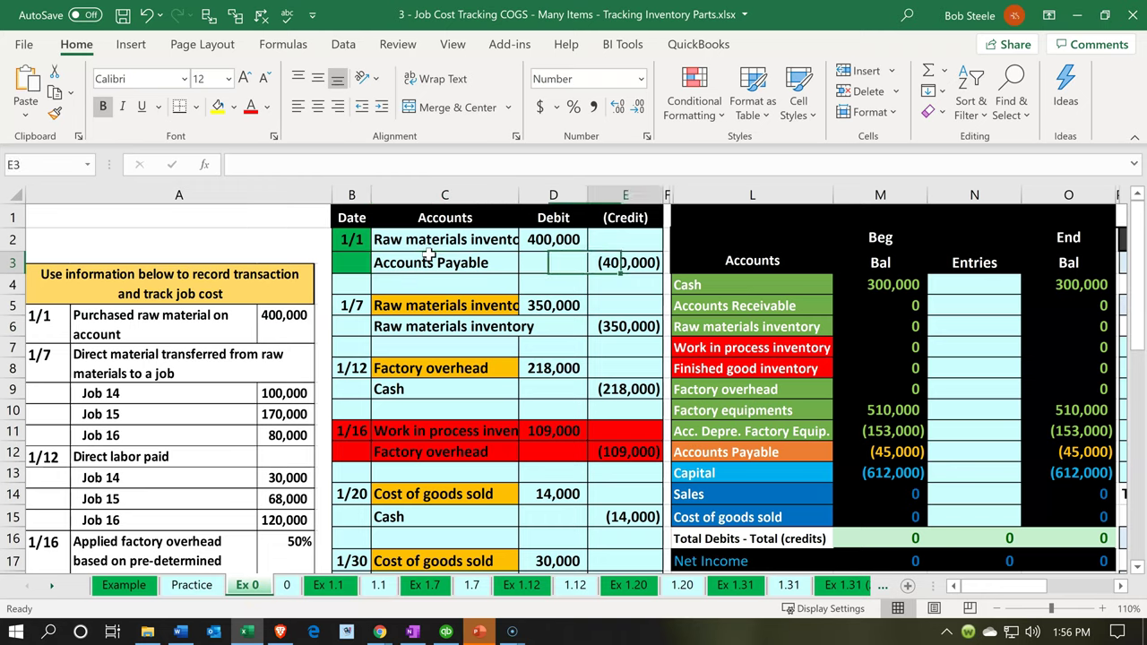
pyautogui.press('Right')
pyautogui.press('Right')
pyautogui.press('Right')
pyautogui.press('Right')
pyautogui.press('Right')
pyautogui.press('Right')
pyautogui.press('Right')
pyautogui.press('Right')
pyautogui.press('Right')
pyautogui.press('Right')
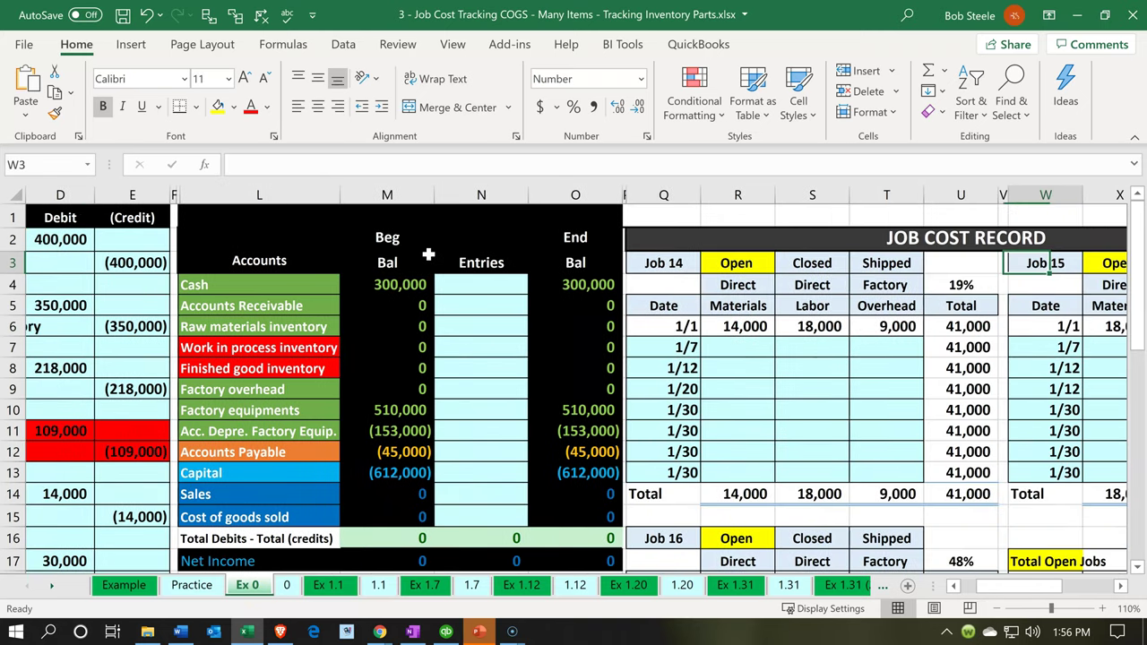
pyautogui.press('Right')
pyautogui.press('Right')
pyautogui.press('Right')
pyautogui.press('Right')
pyautogui.press('Right')
pyautogui.press('Right')
pyautogui.press('Right')
pyautogui.press('Right')
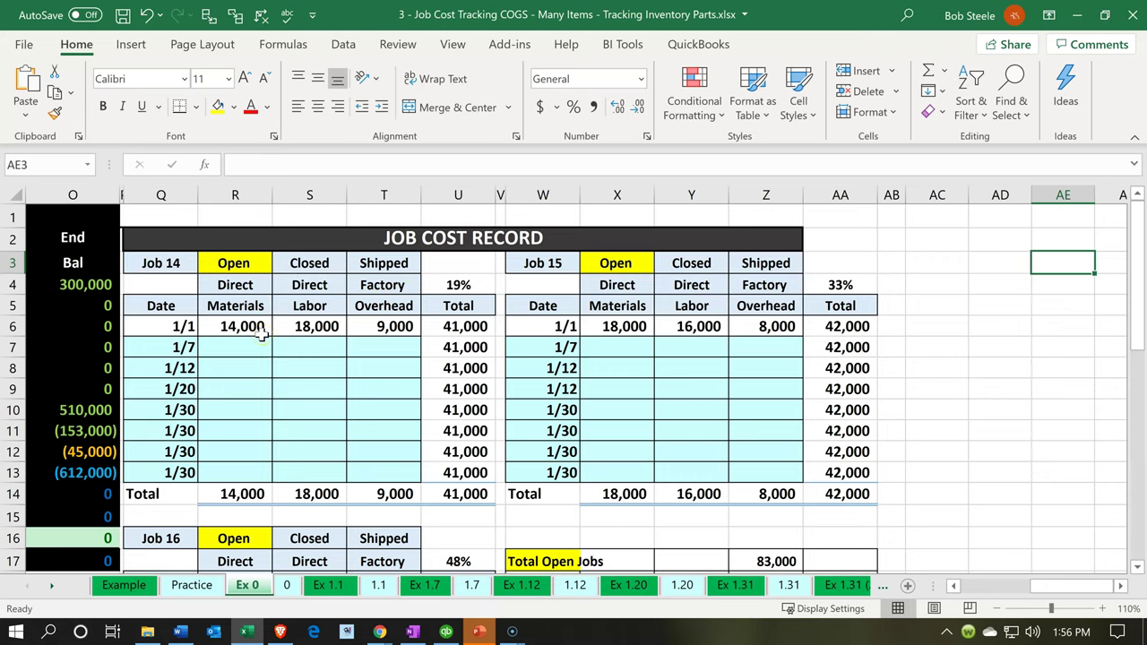
# Examine the Job 14 and Job 15 headings and Job 14's 1/1 direct materials and labor costs
pyautogui.click(166, 267)
pyautogui.click(518, 270)
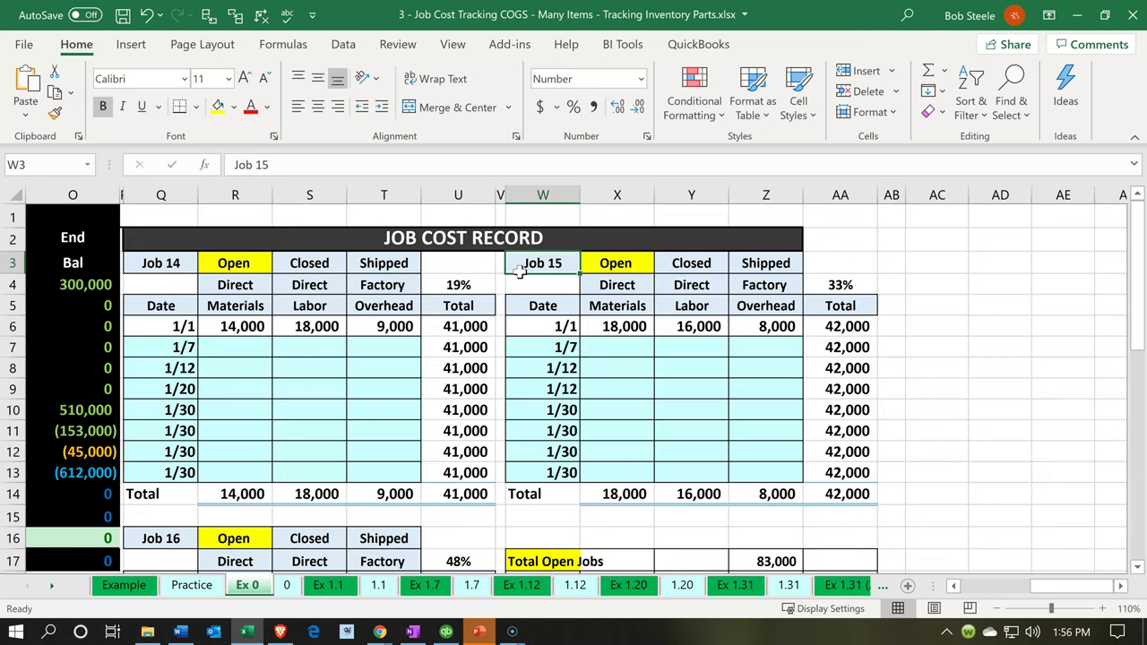
pyautogui.click(242, 326)
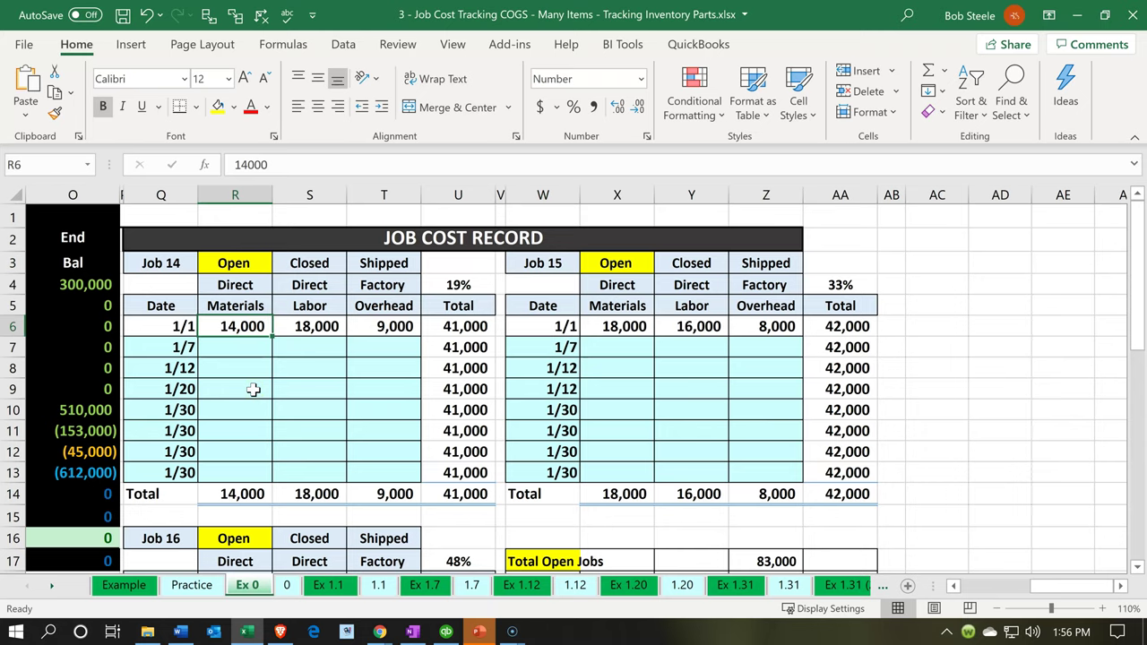
pyautogui.press('Right')
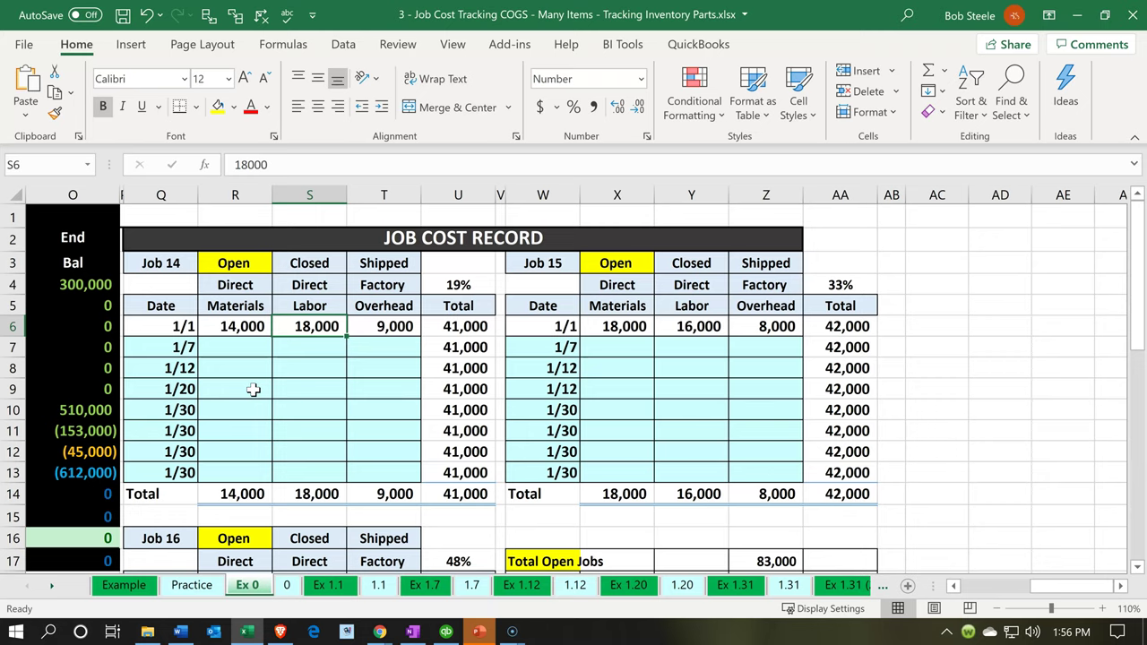
# Review the trial balance's beginning balances for inventory, Capital, Sales and Cost of goods sold
pyautogui.press('Left')
pyautogui.press('Left')
pyautogui.press('Left')
pyautogui.press('Left')
pyautogui.press('Left')
pyautogui.press('Left')
pyautogui.press('Left')
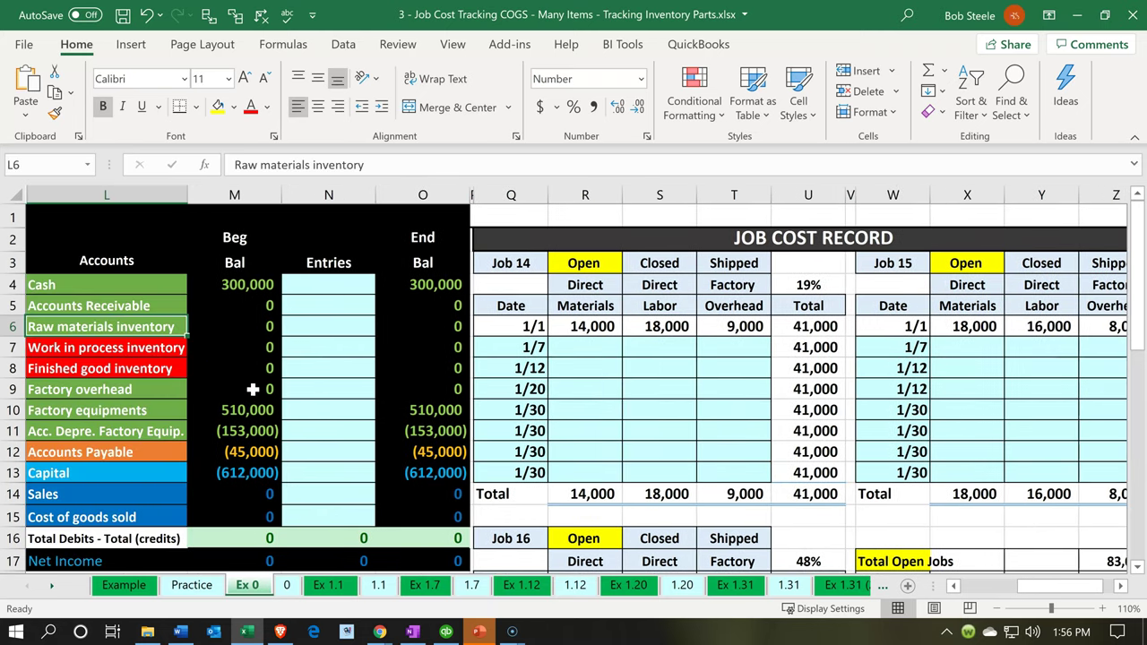
pyautogui.scroll(-1, 253, 389)
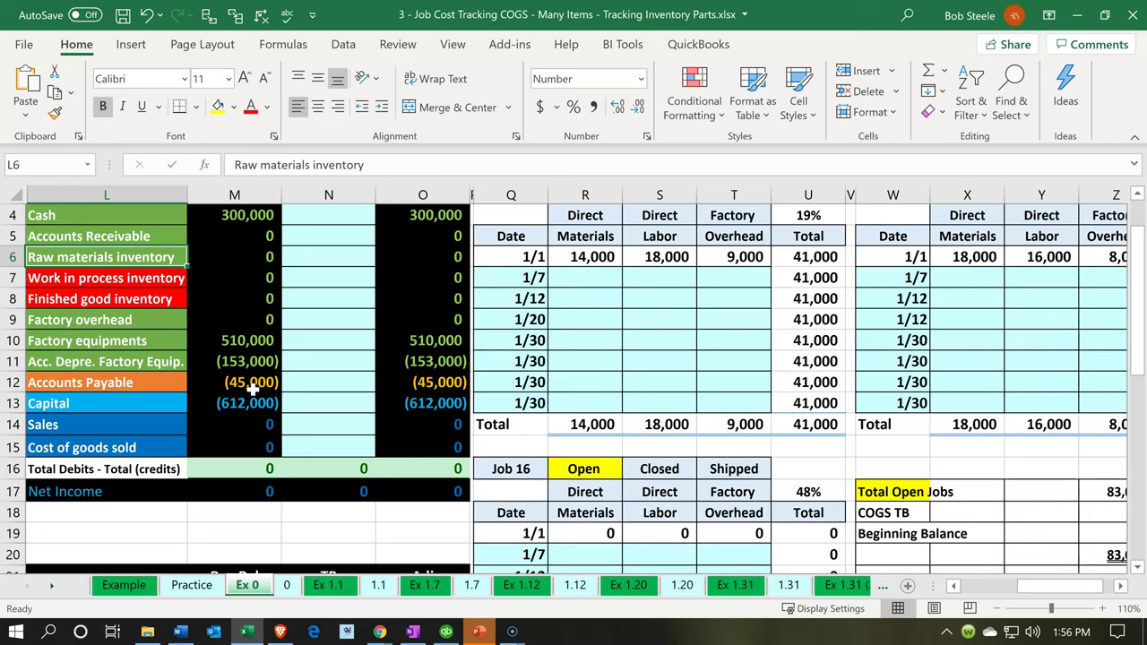
pyautogui.click(260, 445)
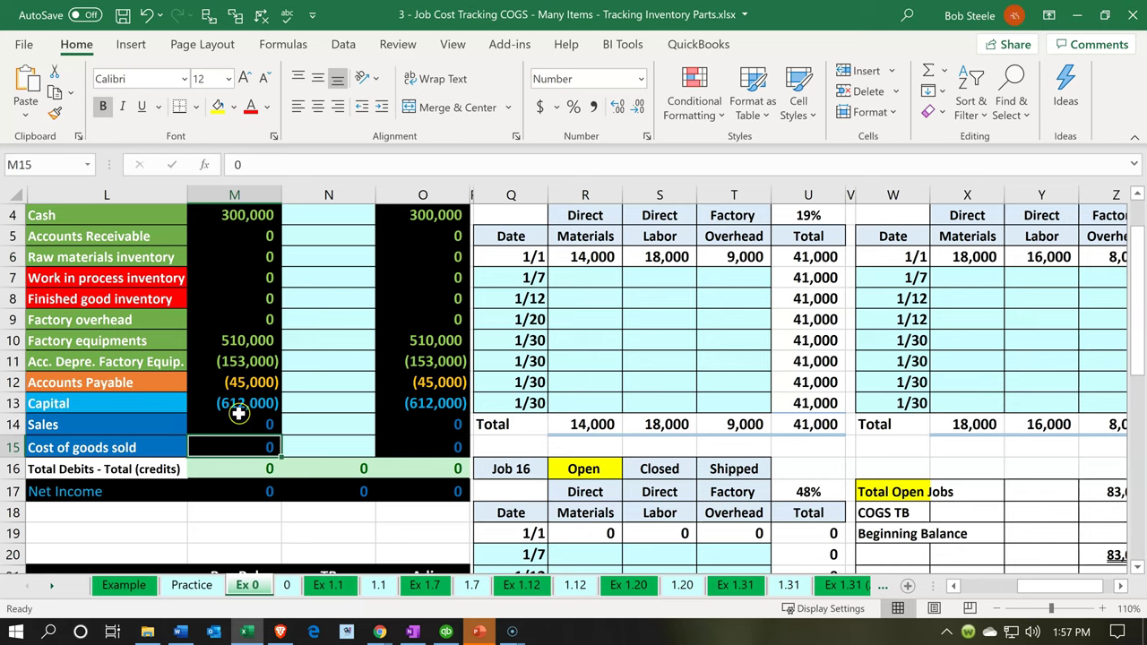
pyautogui.click(240, 421)
pyautogui.click(236, 400)
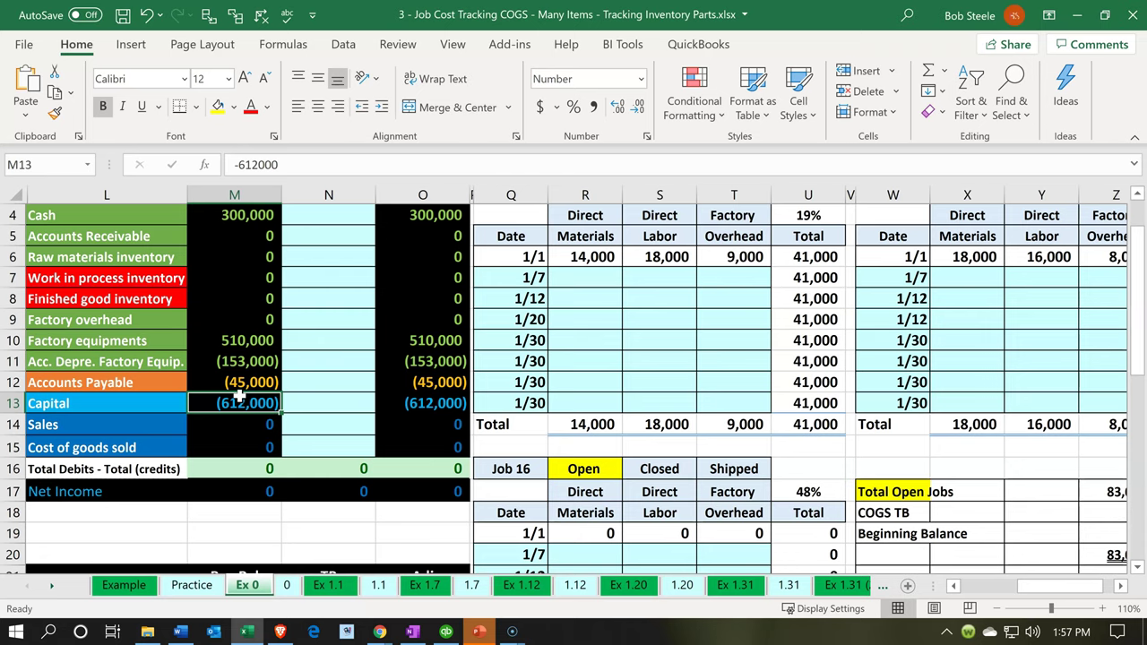
pyautogui.click(644, 315)
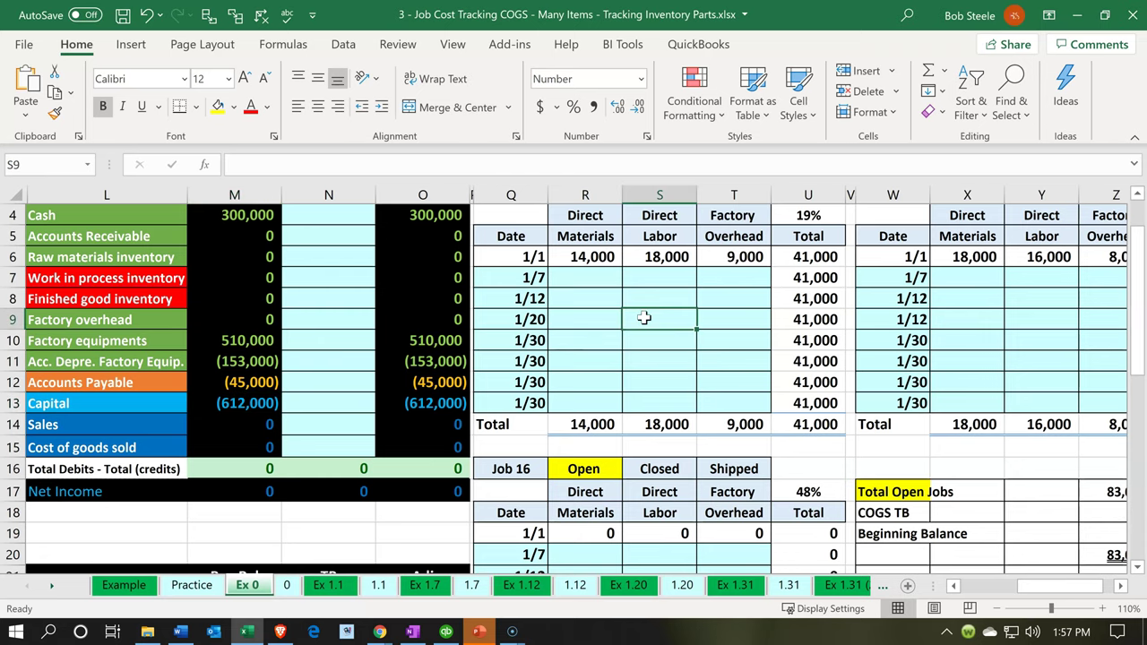
# Return to the Job 14 and Job 15 cost records and select Job 14's 1/1 direct materials cost
pyautogui.scroll(1, 643, 313)
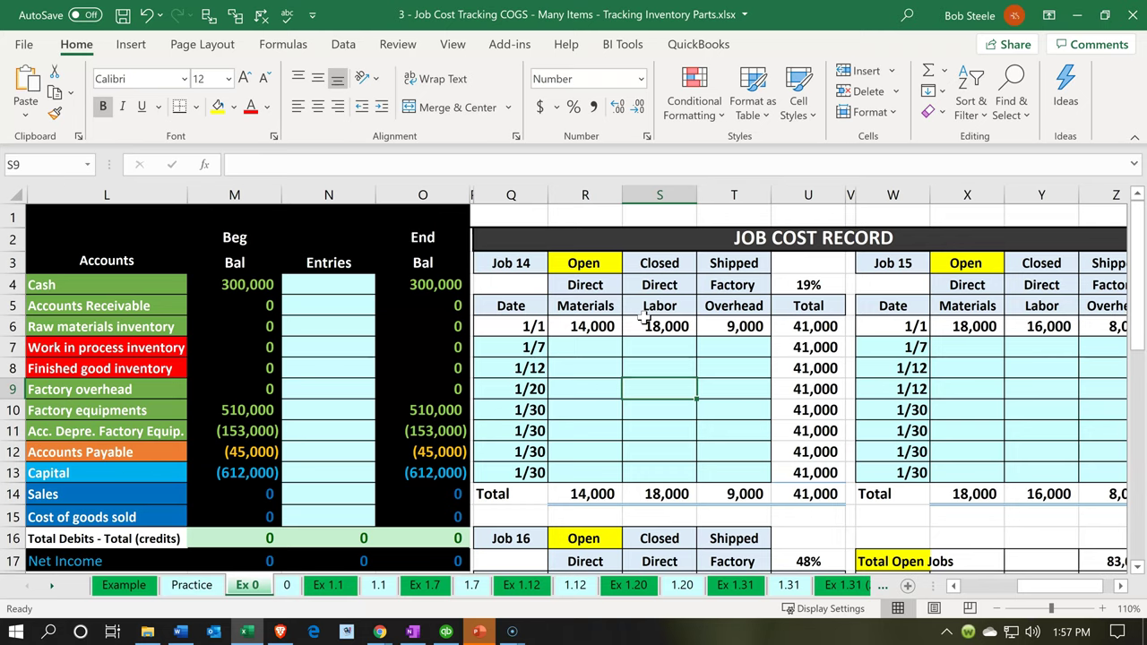
pyautogui.press('Right')
pyautogui.press('Right')
pyautogui.press('Right')
pyautogui.press('Right')
pyautogui.press('Right')
pyautogui.press('Right')
pyautogui.press('Right')
pyautogui.press('Right')
pyautogui.press('Right')
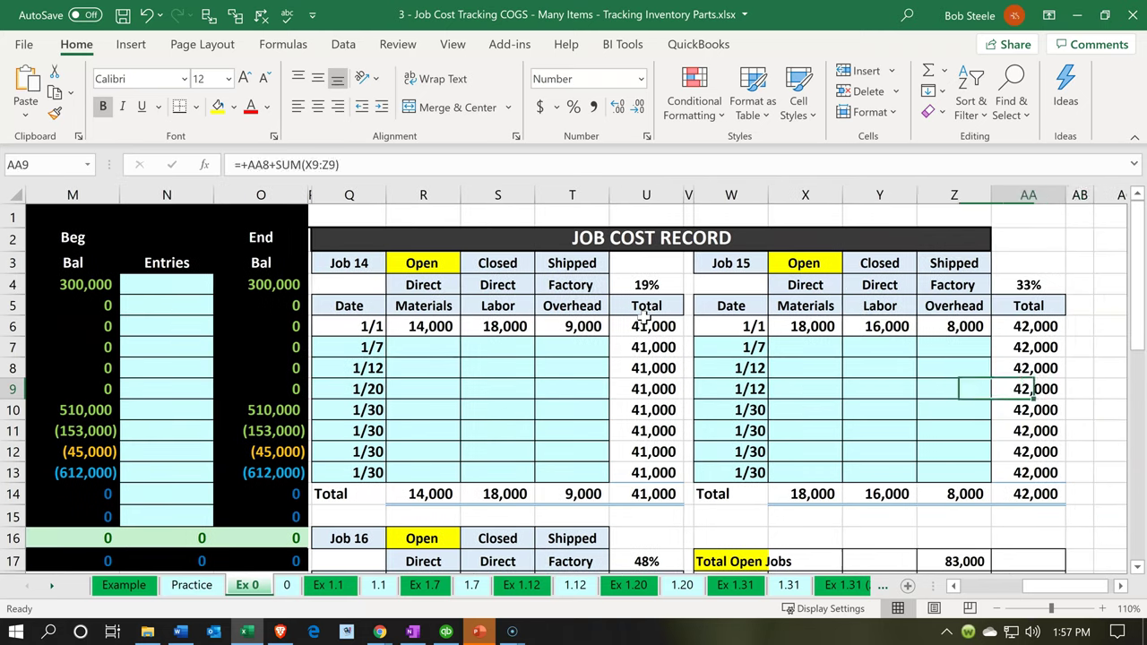
pyautogui.press('Right')
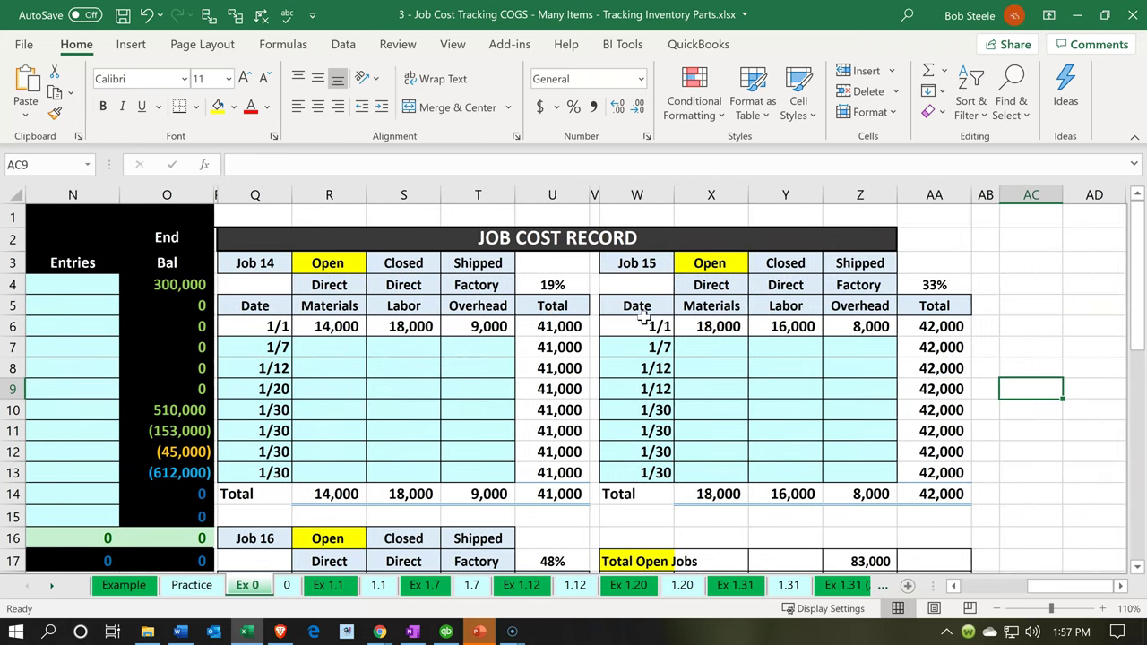
pyautogui.click(323, 326)
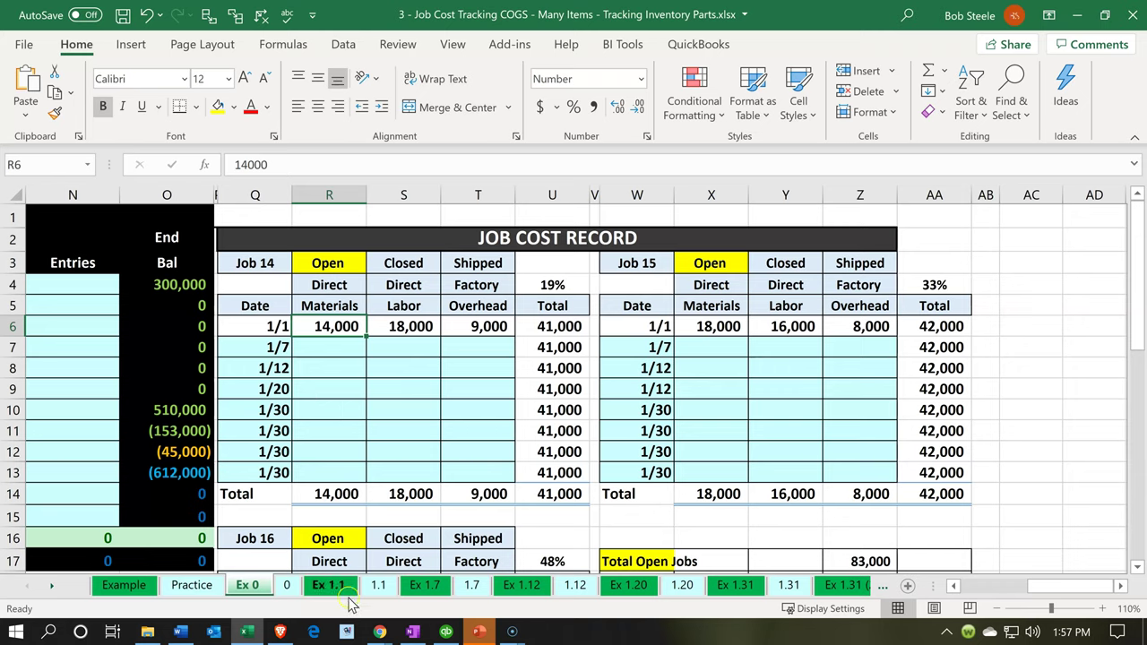
# Switch to Xero in the browser and zoom its dashboard out by one level
pyautogui.click(251, 634)
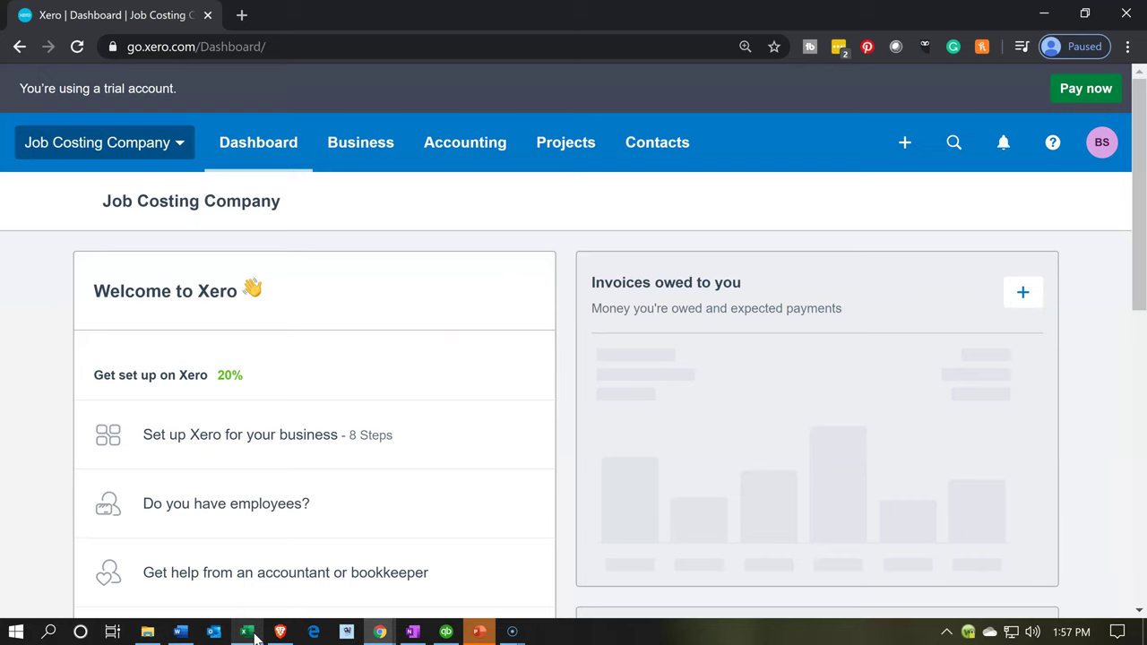
pyautogui.click(341, 459)
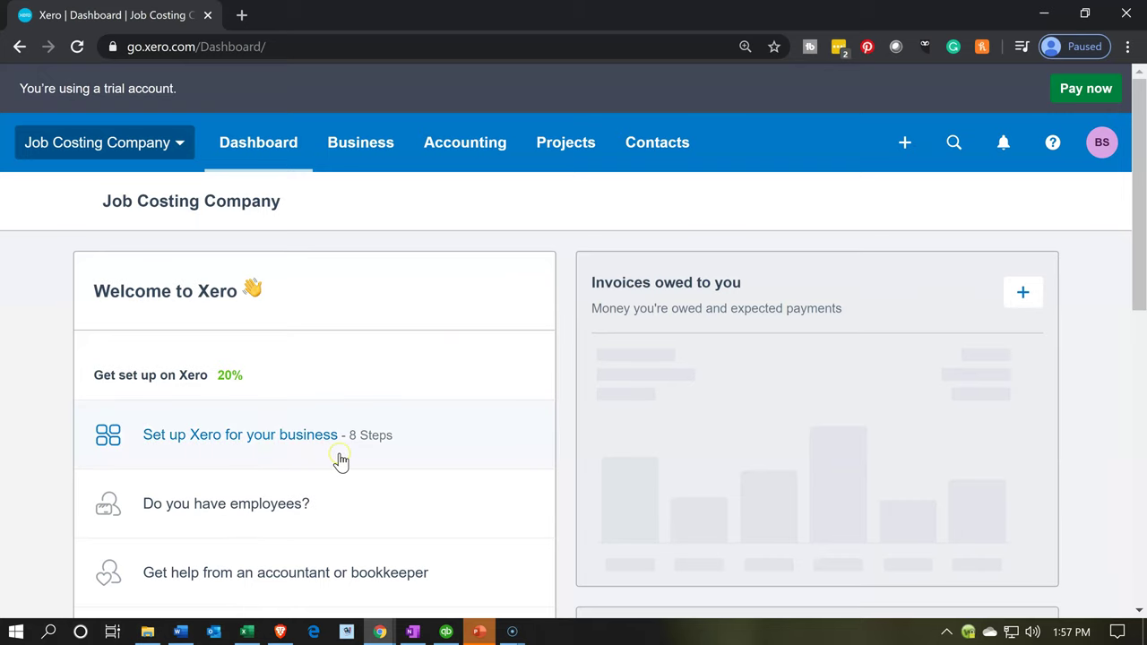
pyautogui.hotkey('ctrl', '-')
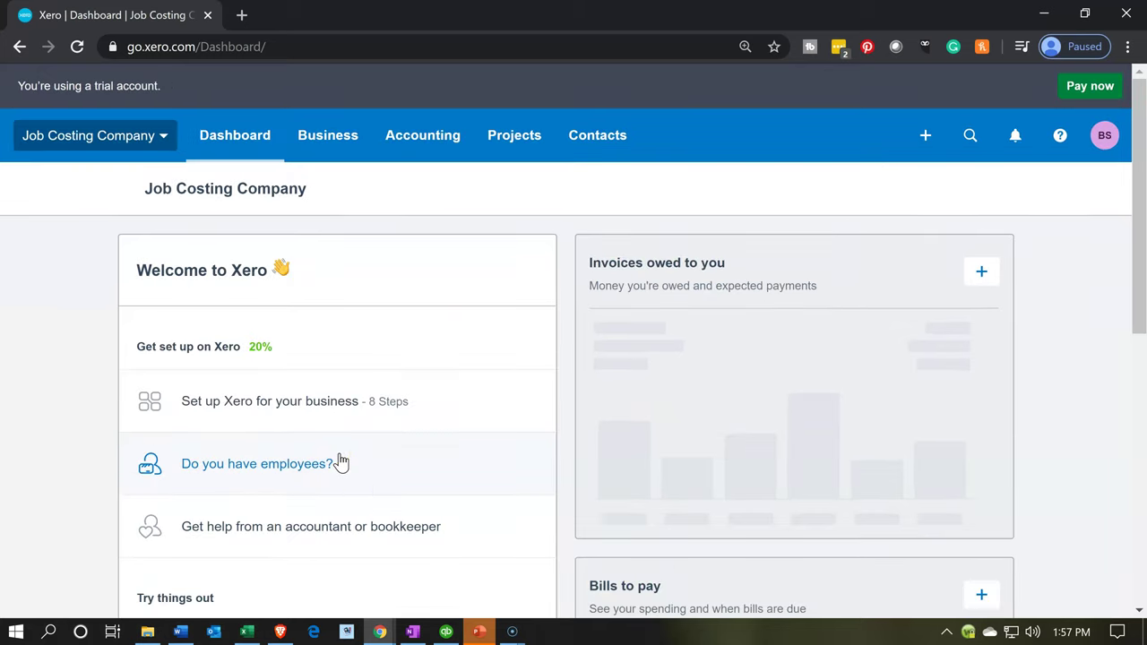
pyautogui.hotkey('ctrl', '-')
pyautogui.hotkey('ctrl', '+')
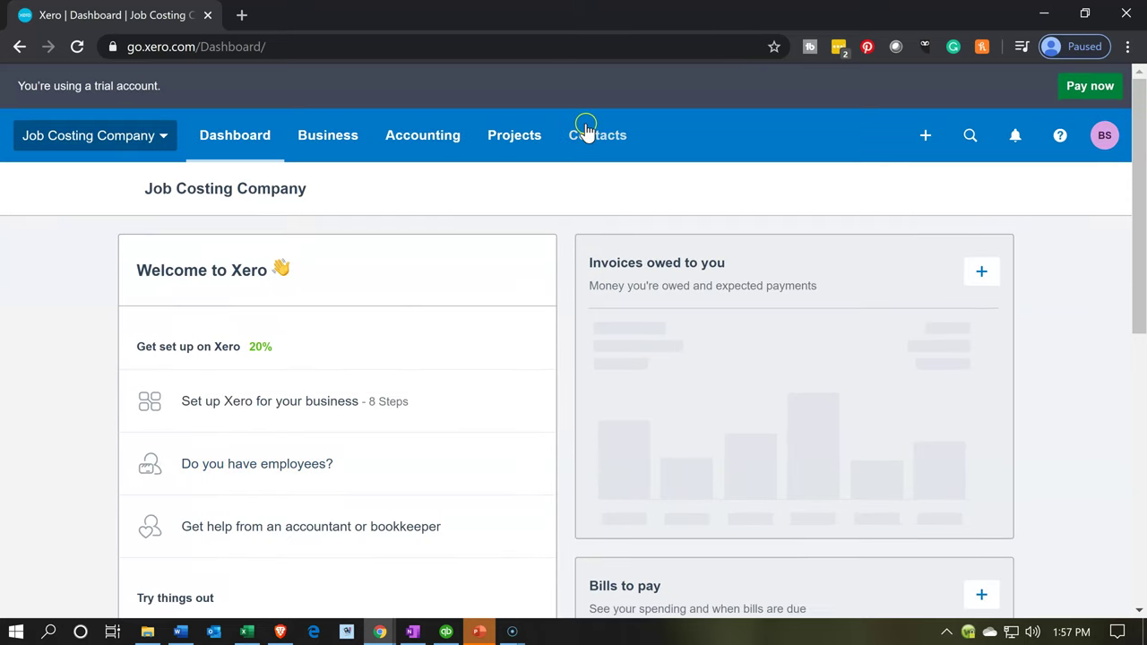
# Create a new Spend Money transaction paid from the Checking Account
pyautogui.click(429, 150)
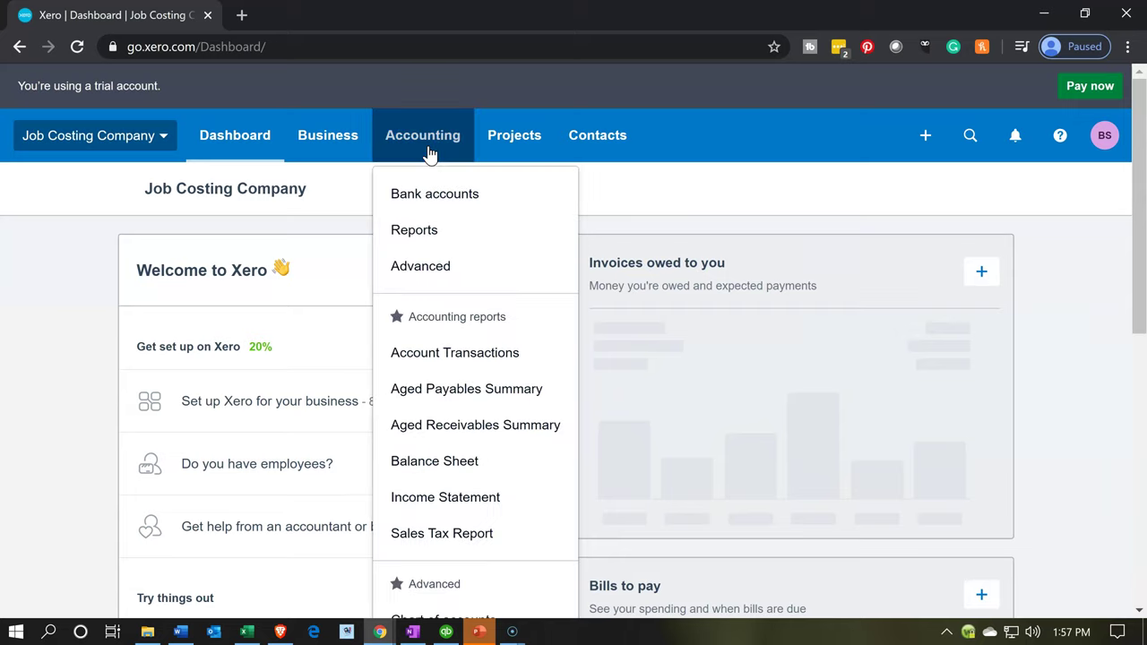
pyautogui.click(926, 135)
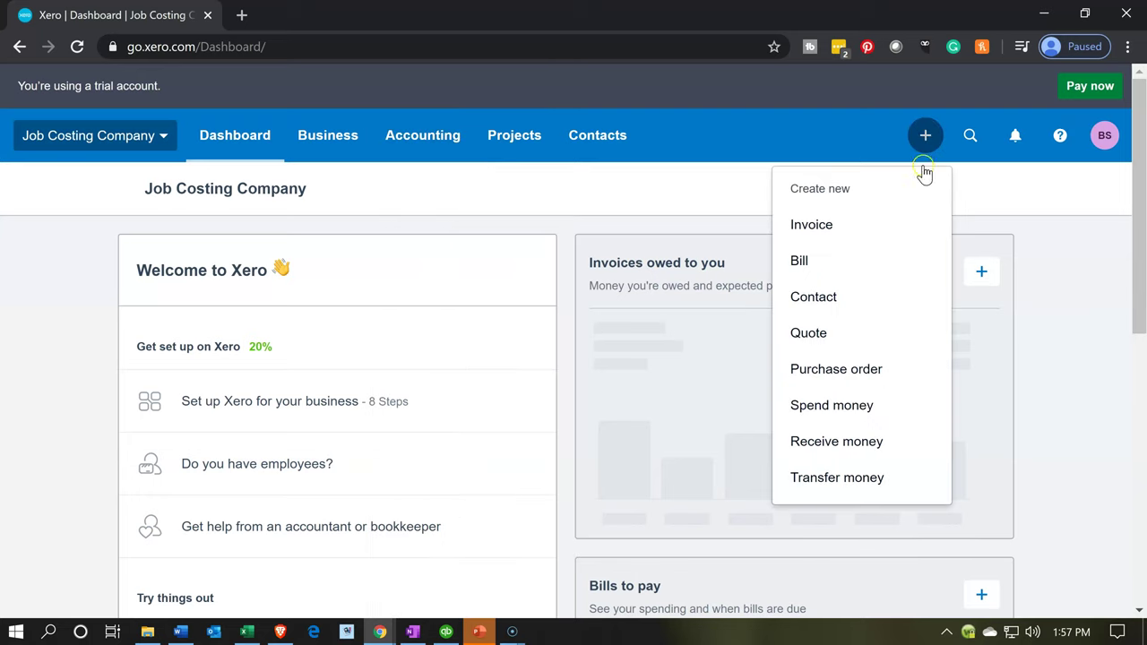
pyautogui.click(851, 414)
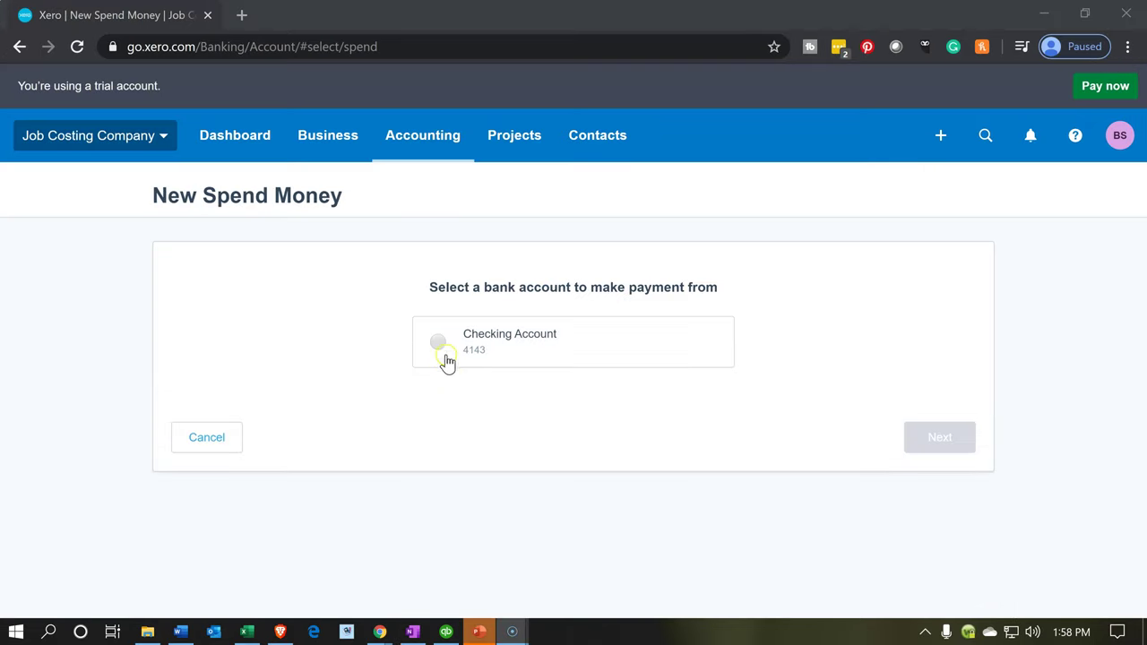
pyautogui.click(439, 342)
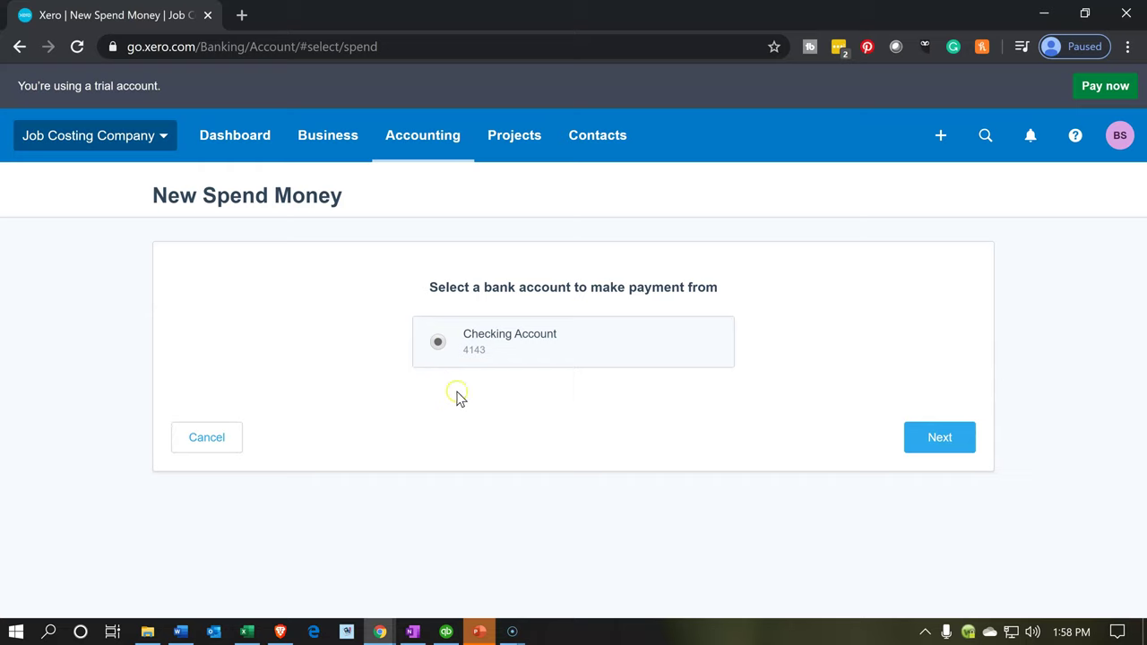
pyautogui.click(957, 439)
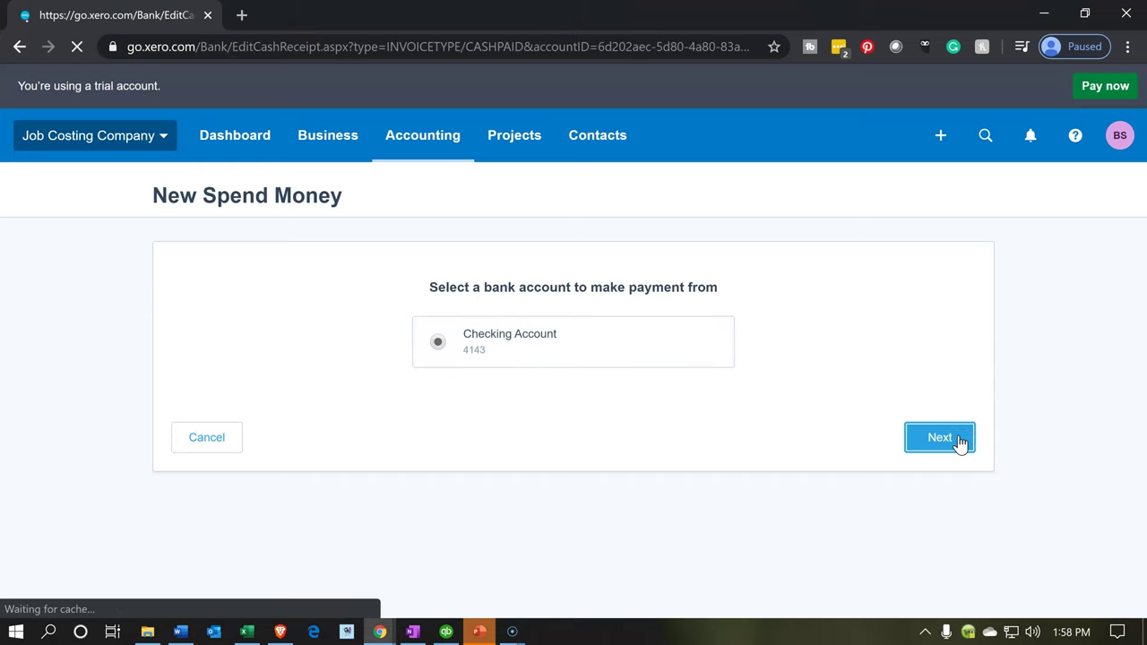
# Enter Misc as a new payee for the direct payment and set its date to Dec 31, 2019
pyautogui.click(188, 324)
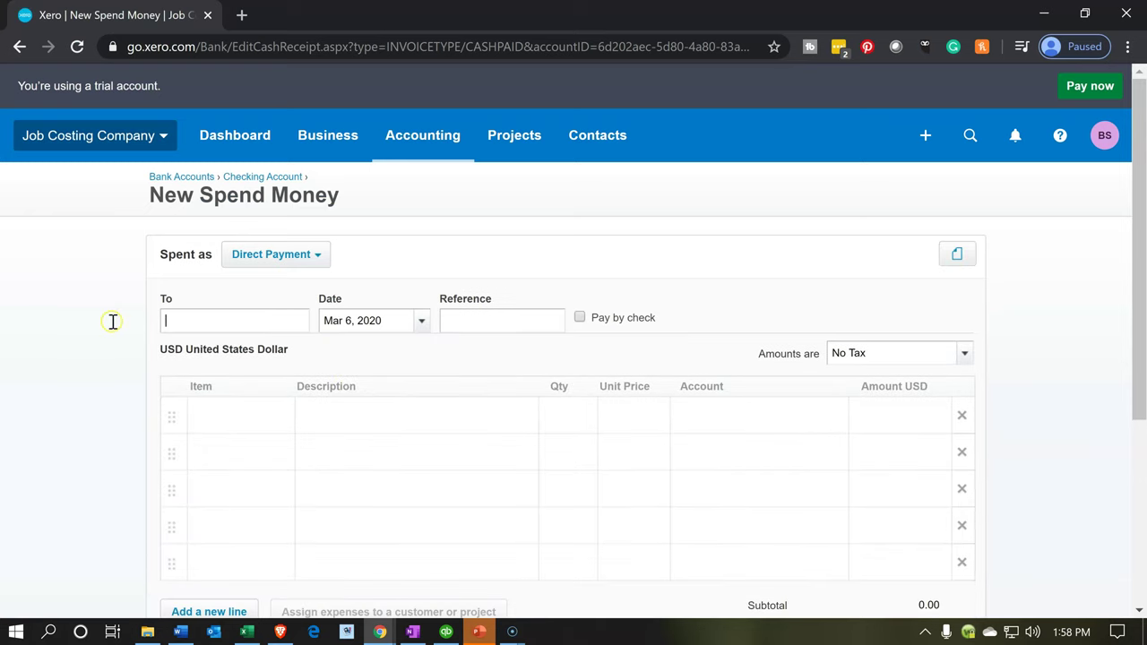
pyautogui.write('M')
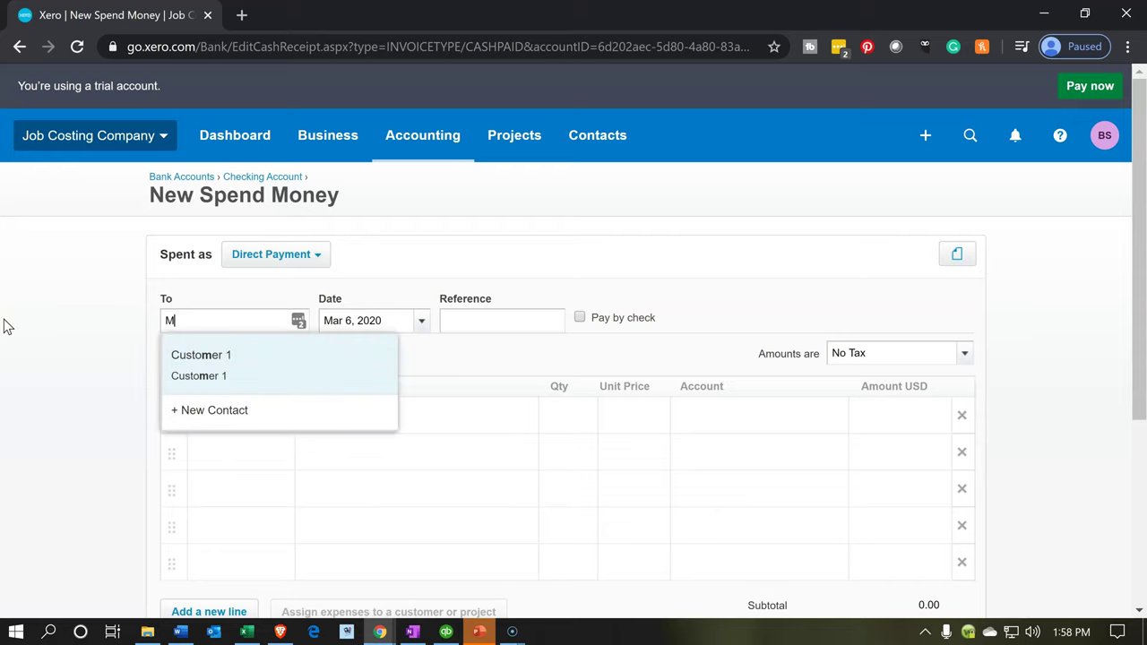
pyautogui.write('isc')
pyautogui.press('Tab')
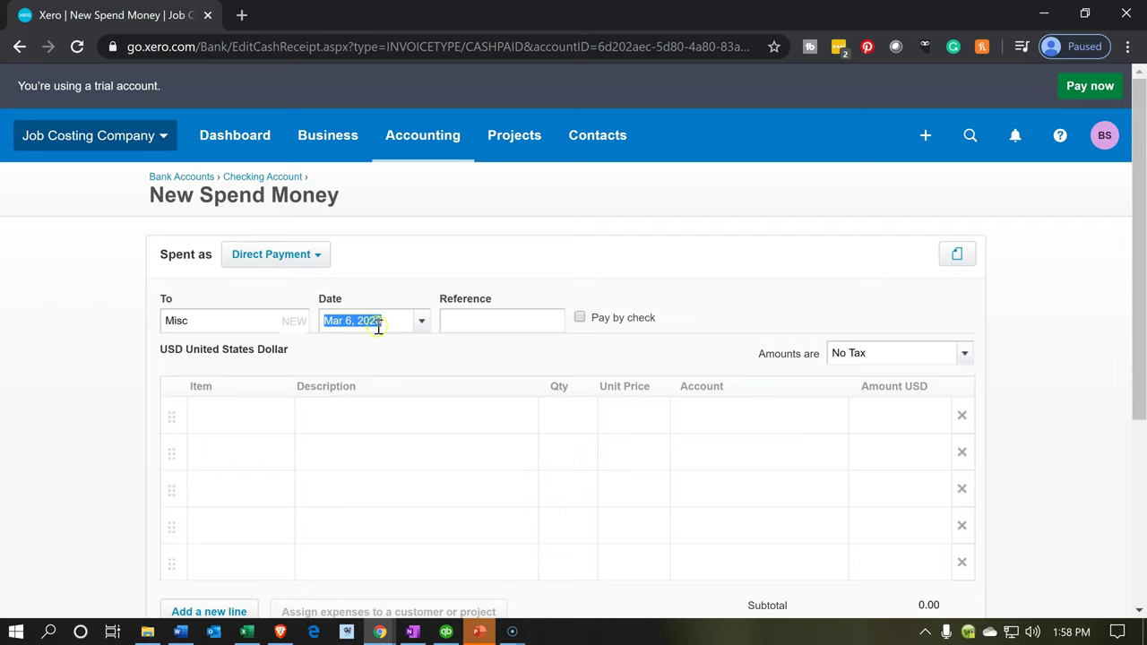
pyautogui.click(423, 330)
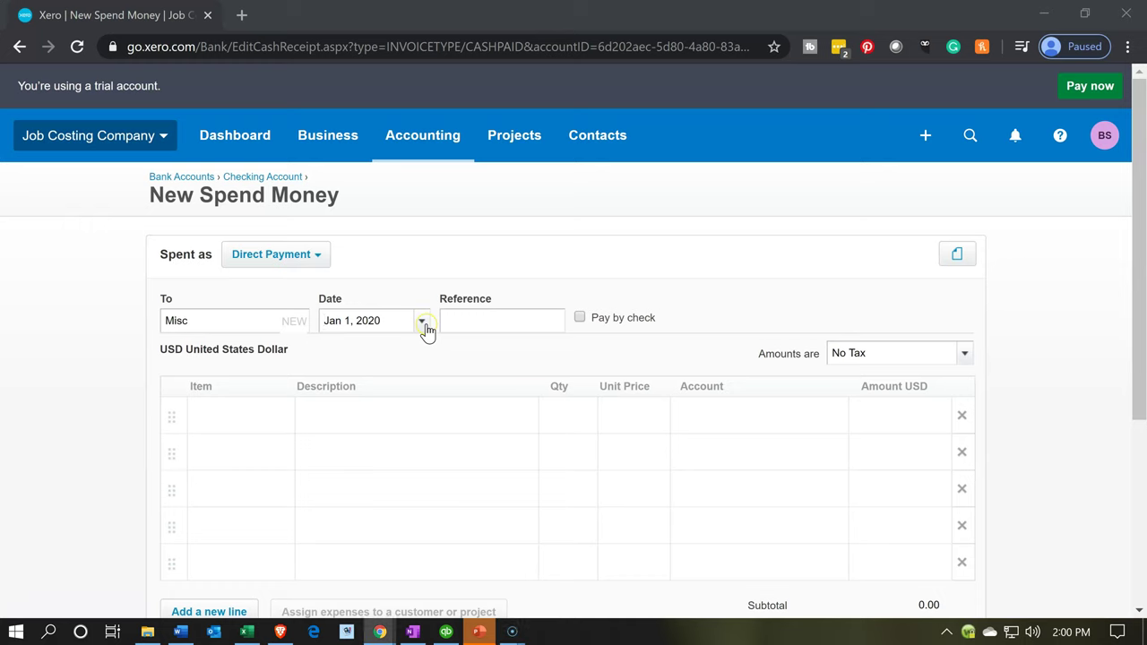
pyautogui.click(425, 331)
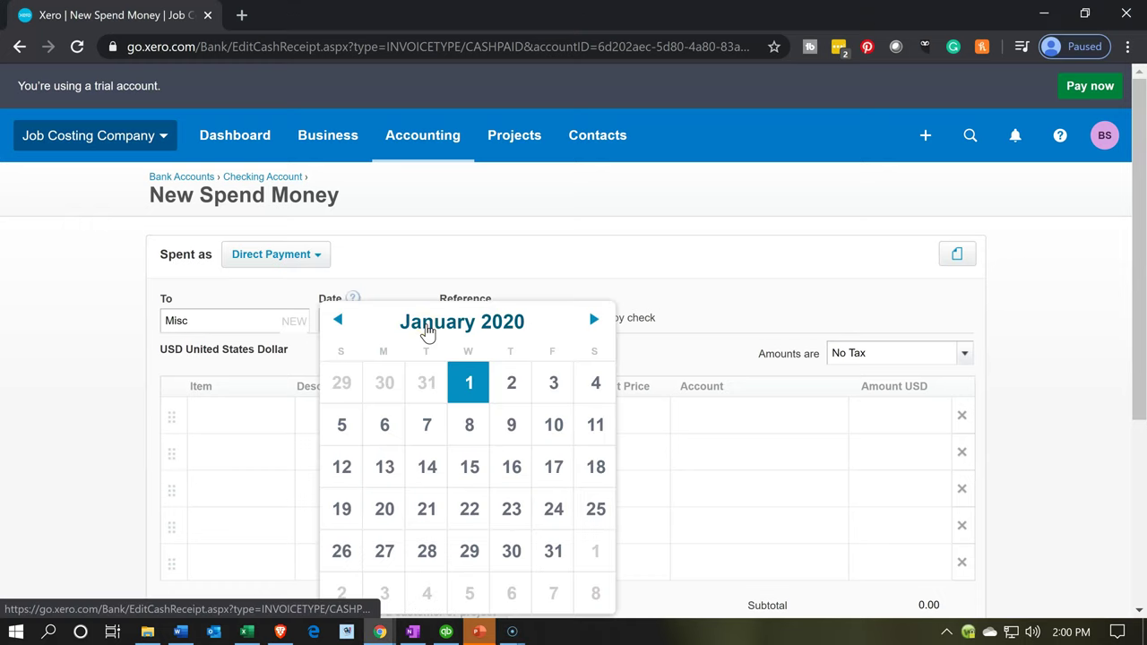
pyautogui.click(348, 324)
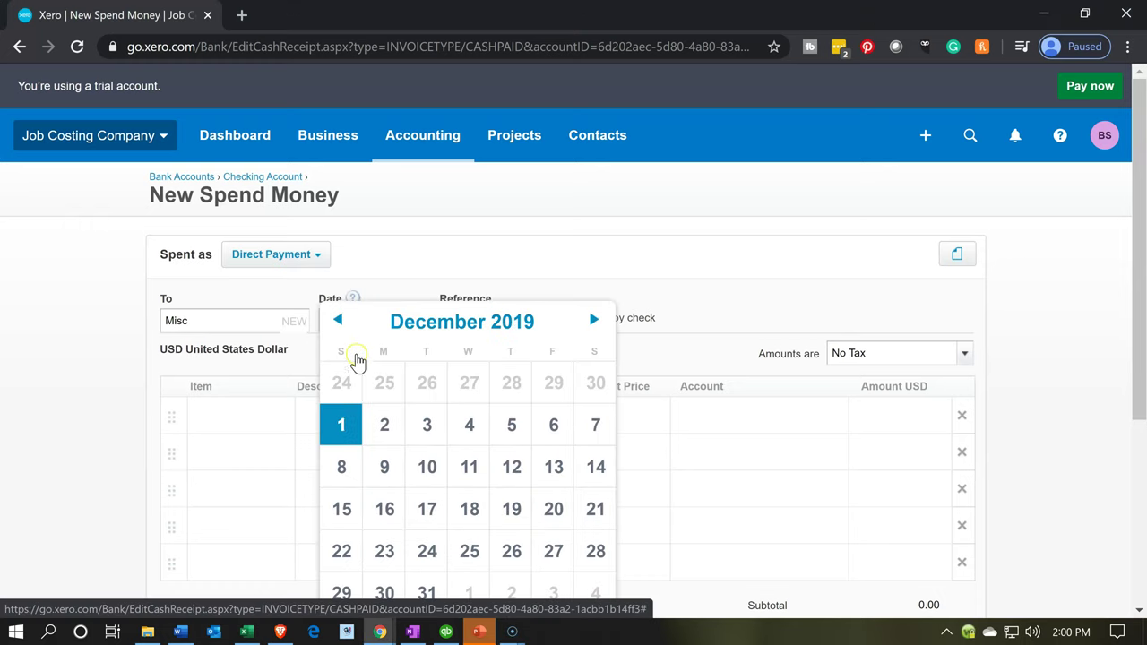
pyautogui.click(432, 583)
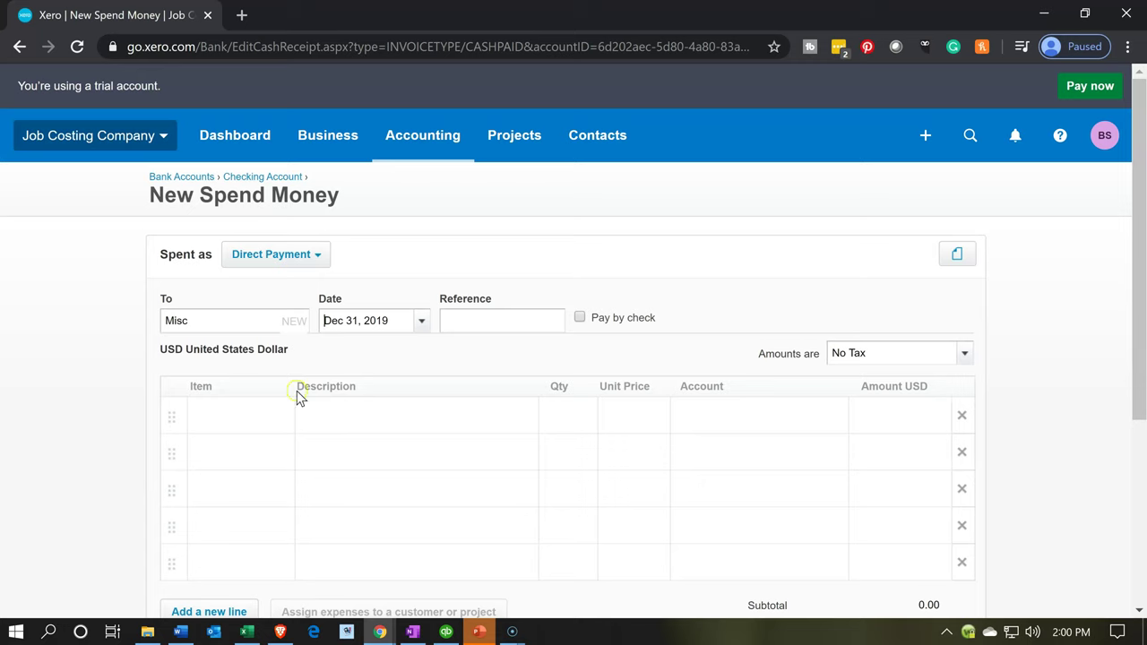
# Activate the first line's item field and switch to the Excel workbook to check the Job 14 beginning costs
pyautogui.click(255, 438)
pyautogui.click(190, 591)
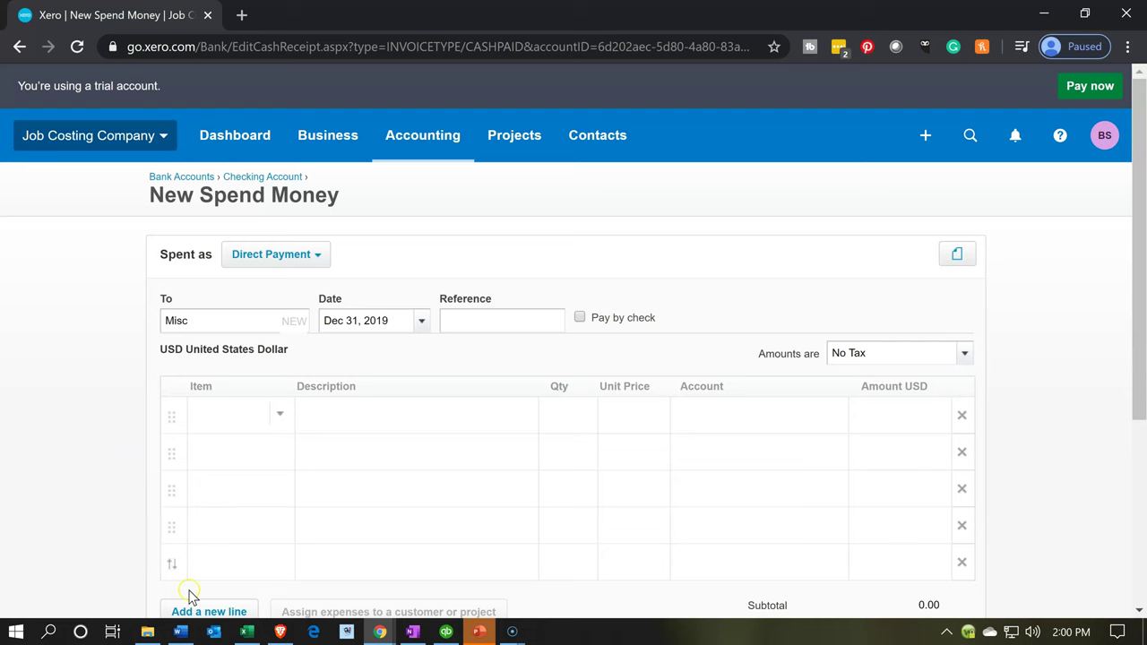
pyautogui.click(248, 632)
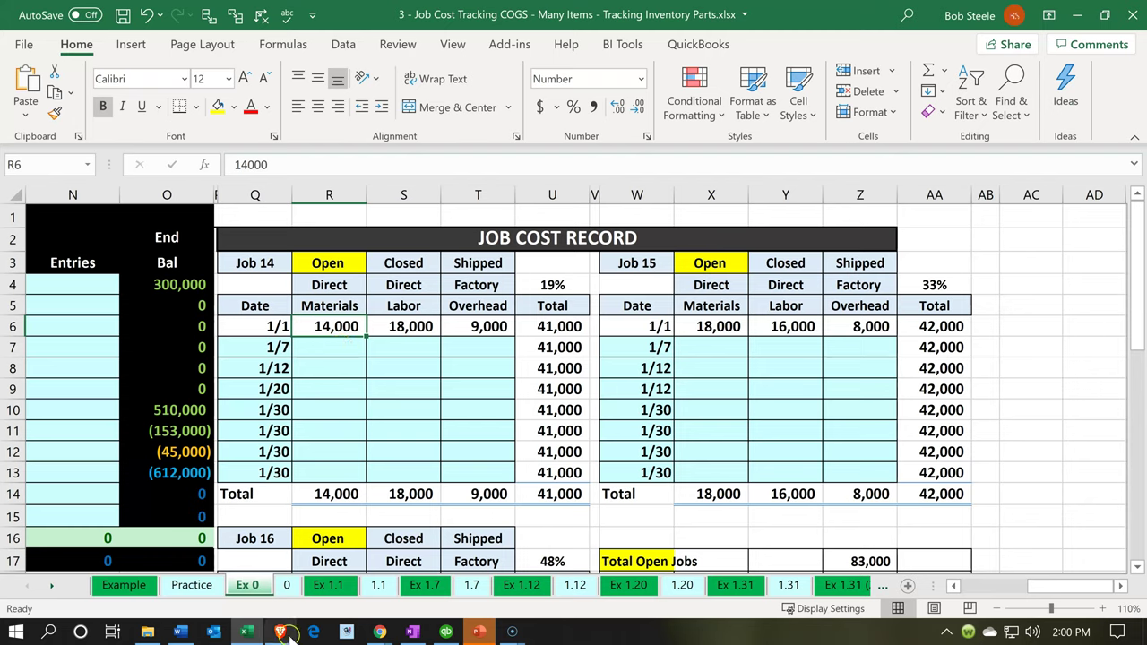
# Return to Xero and fill the first line with the Cement render item at a unit price of 8,000
pyautogui.click(248, 632)
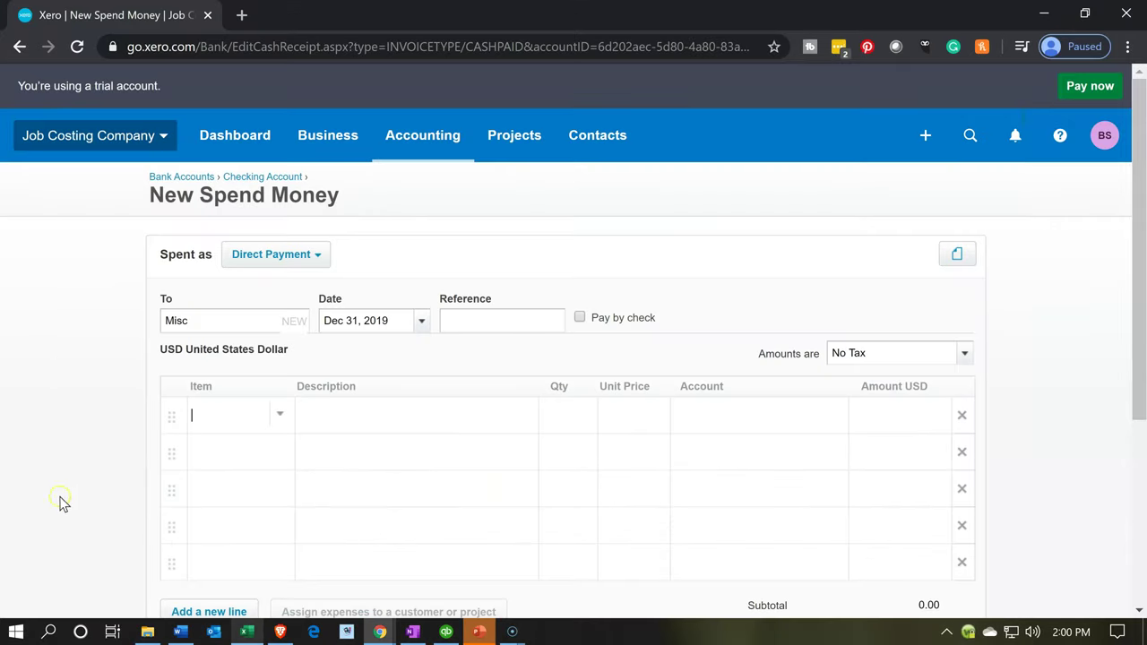
pyautogui.click(214, 430)
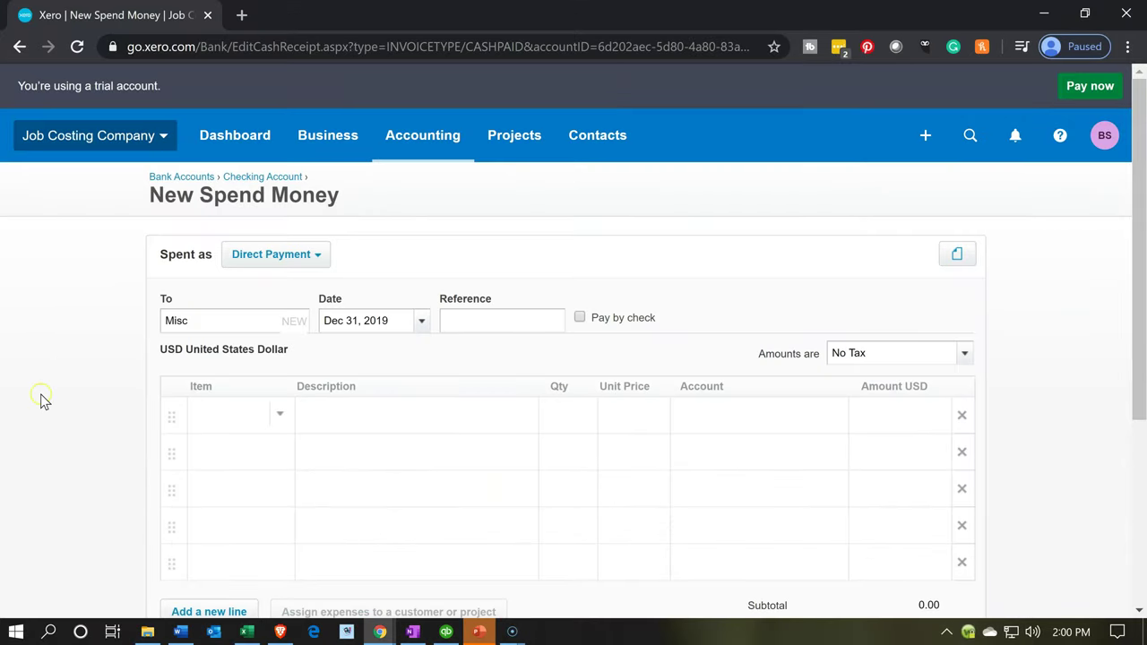
pyautogui.write('q')
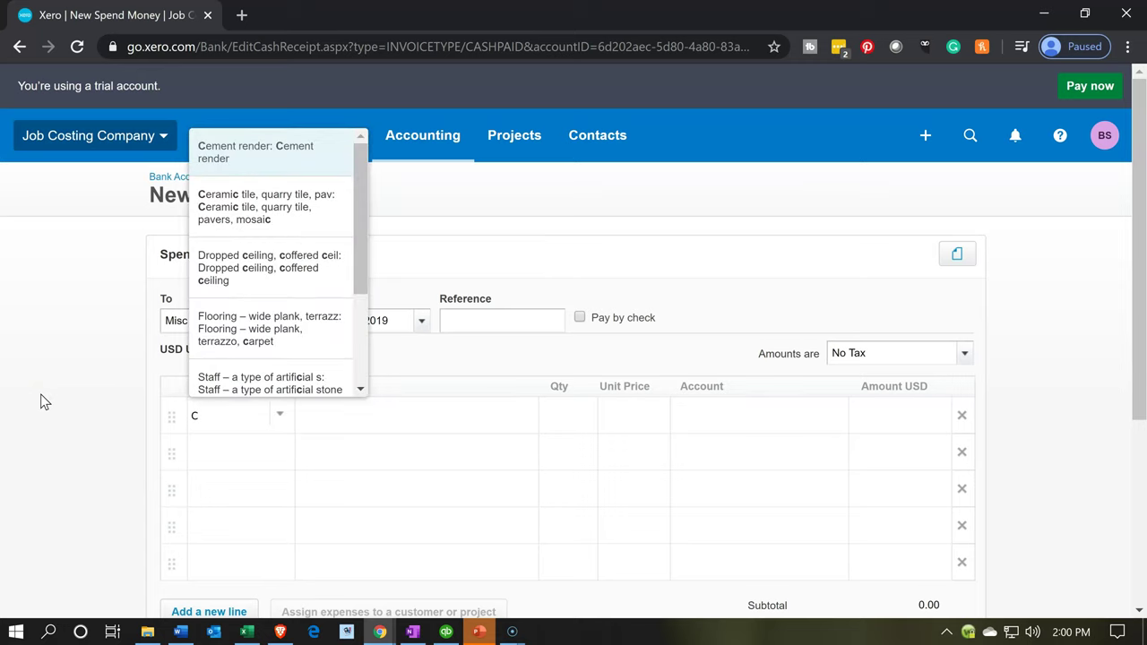
pyautogui.write('eme')
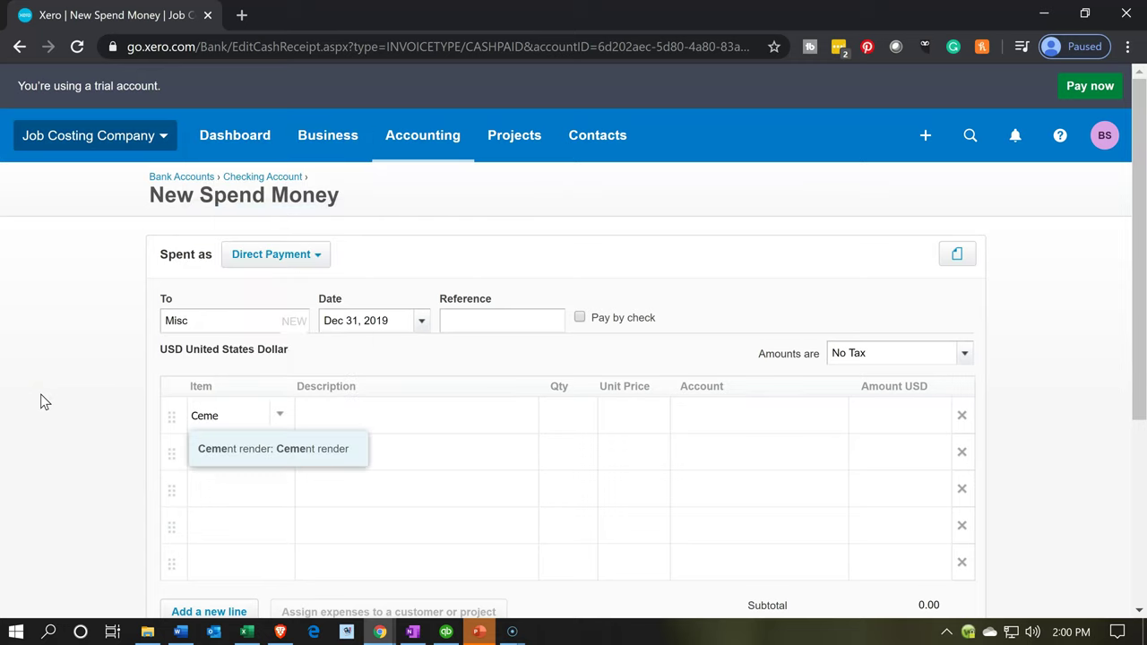
pyautogui.click(249, 464)
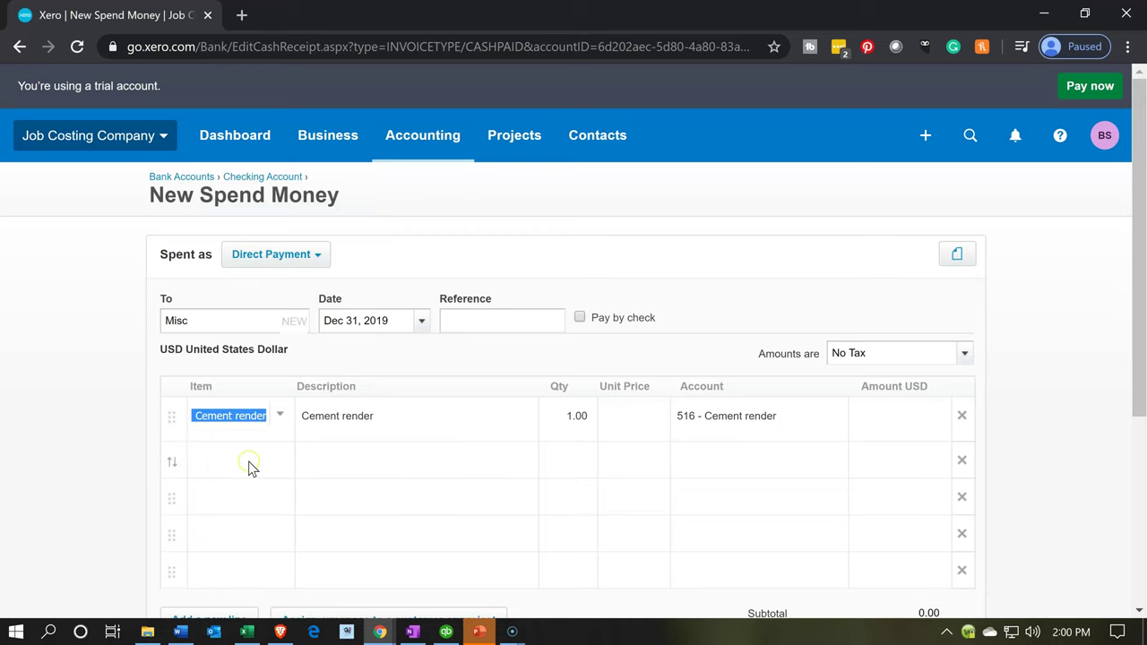
pyautogui.press('Tab')
pyautogui.press('Tab')
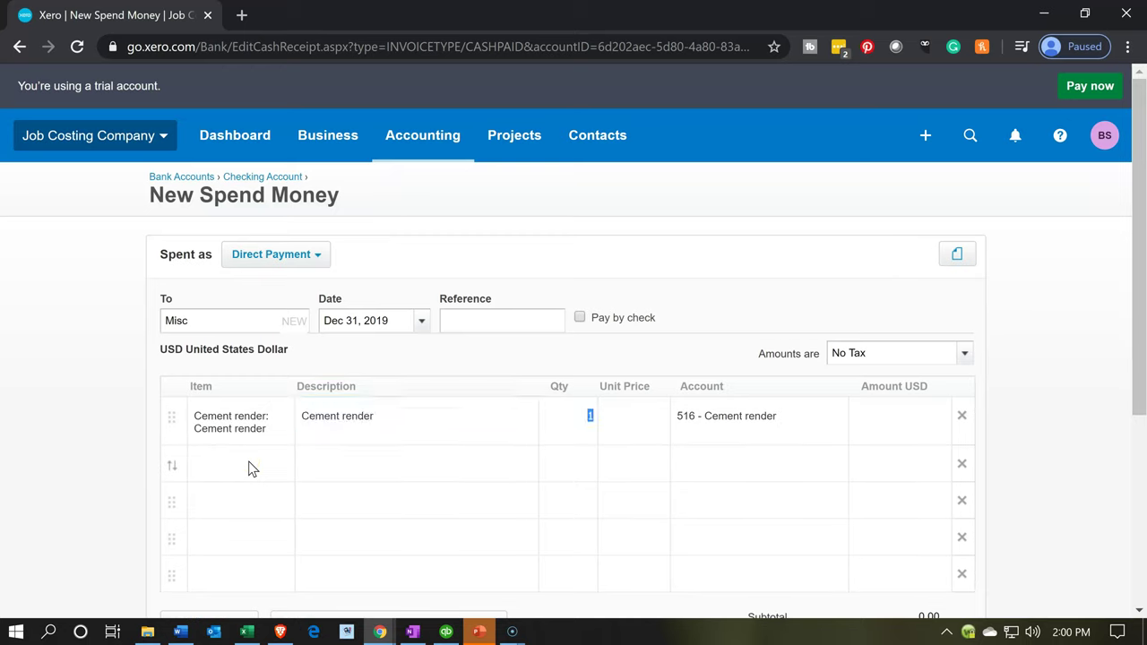
pyautogui.press('Tab')
pyautogui.write('8000')
pyautogui.press('Tab')
# Add the Dropped ceiling, coffered ceiling item on the second line with a unit price of 50,000
pyautogui.click(250, 468)
pyautogui.press('Tab')
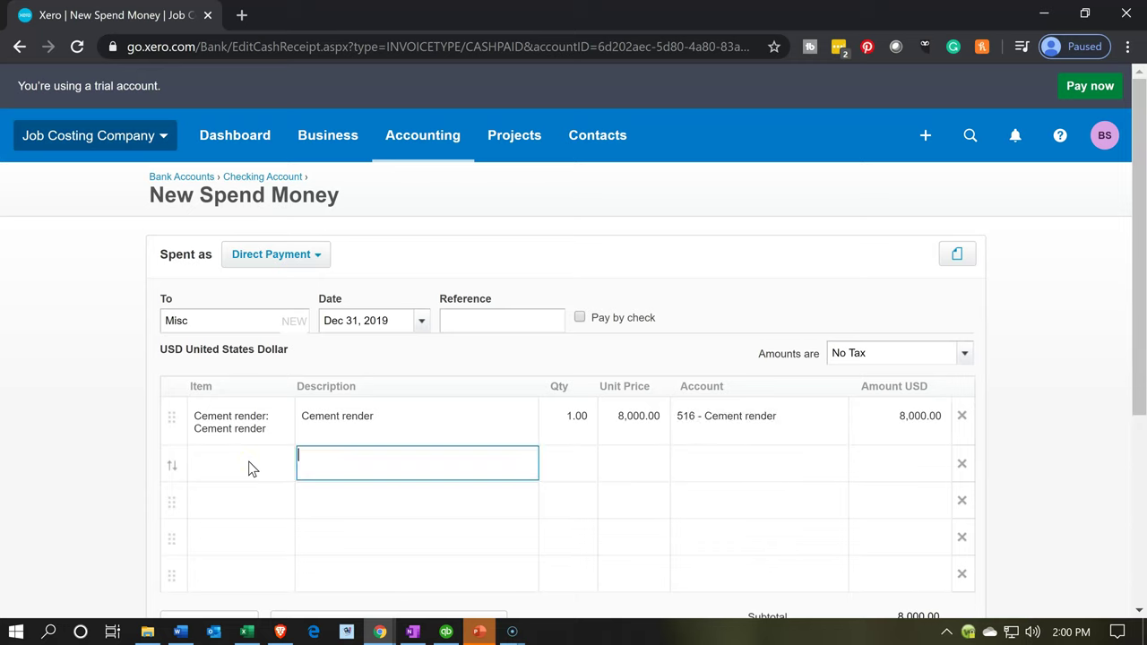
pyautogui.click(250, 464)
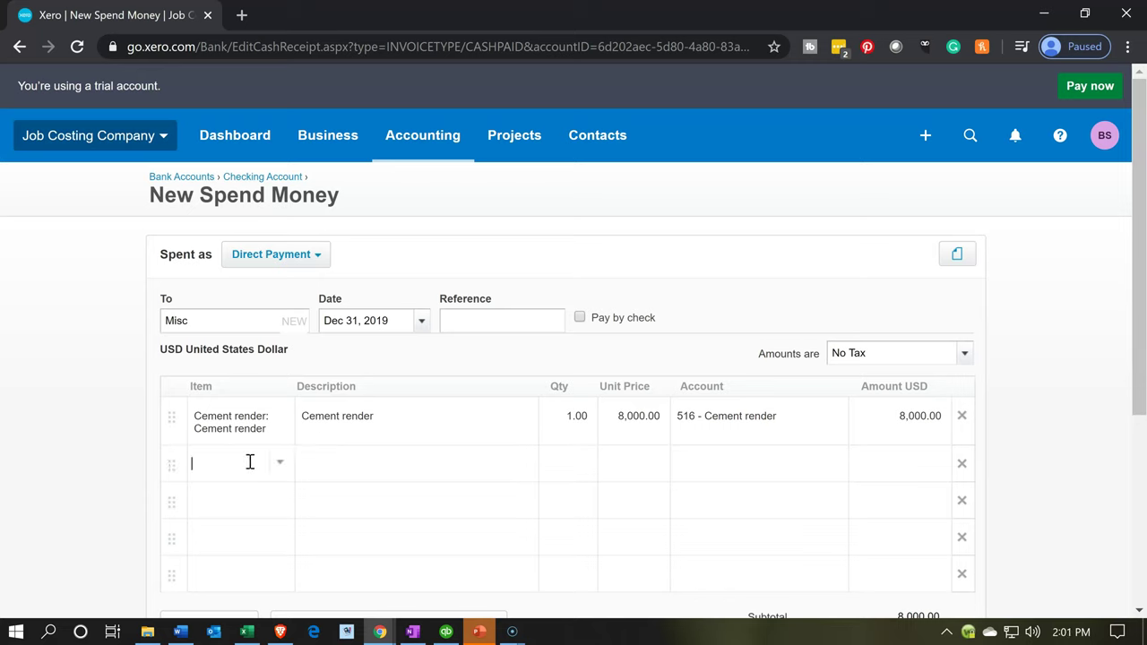
pyautogui.write('Droppe')
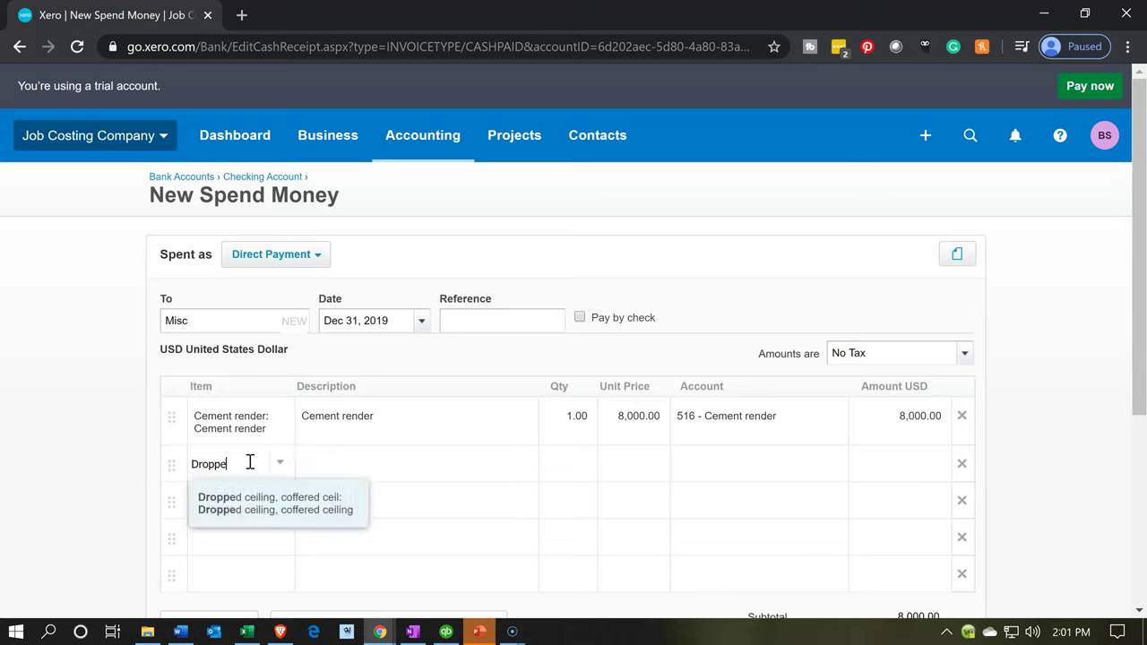
pyautogui.click(250, 518)
pyautogui.press('Tab')
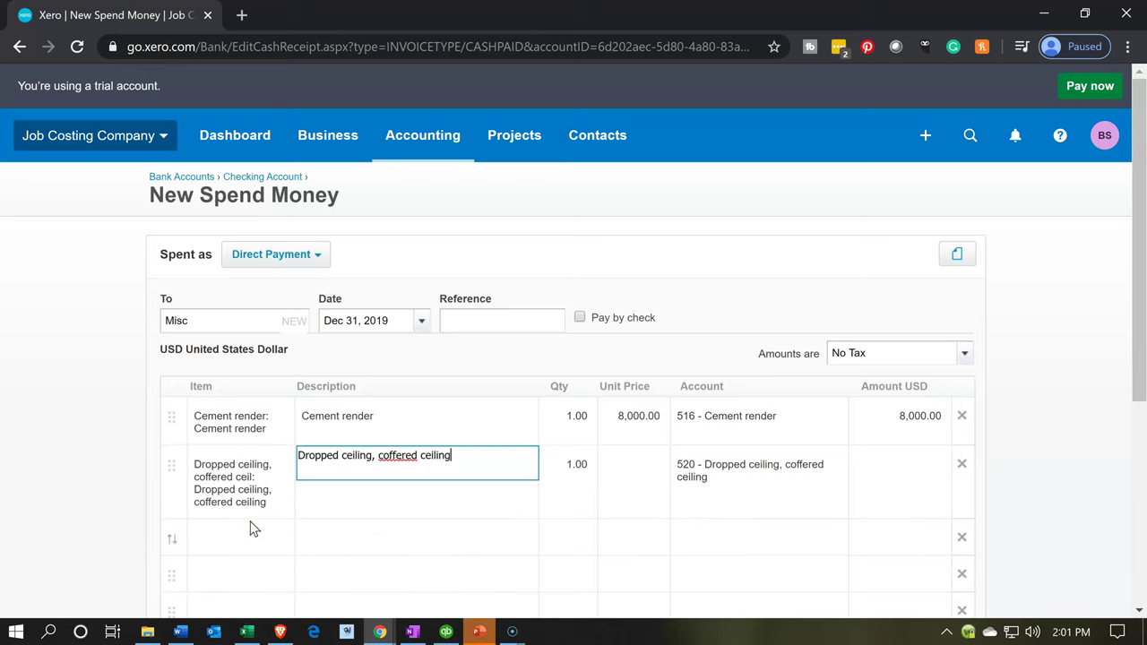
pyautogui.press('Tab')
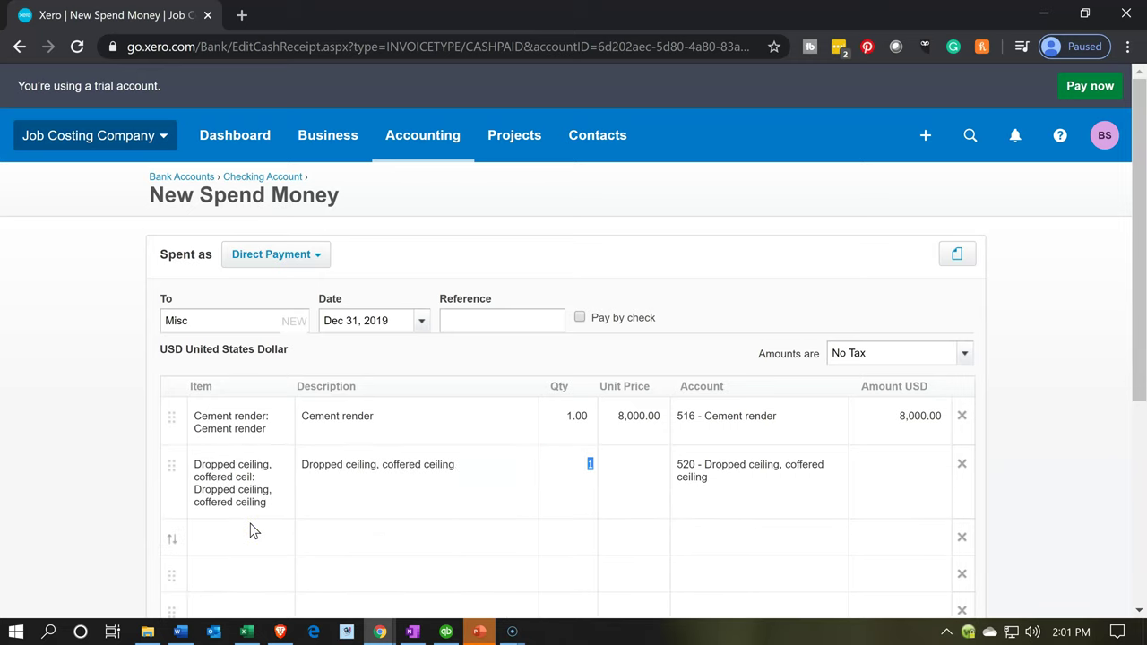
pyautogui.press('Tab')
pyautogui.write('50000')
pyautogui.press('Tab')
# Add the Flooring – wide plank, terrazzo, carpet item on the third line with a unit price of 1,000
pyautogui.click(252, 525)
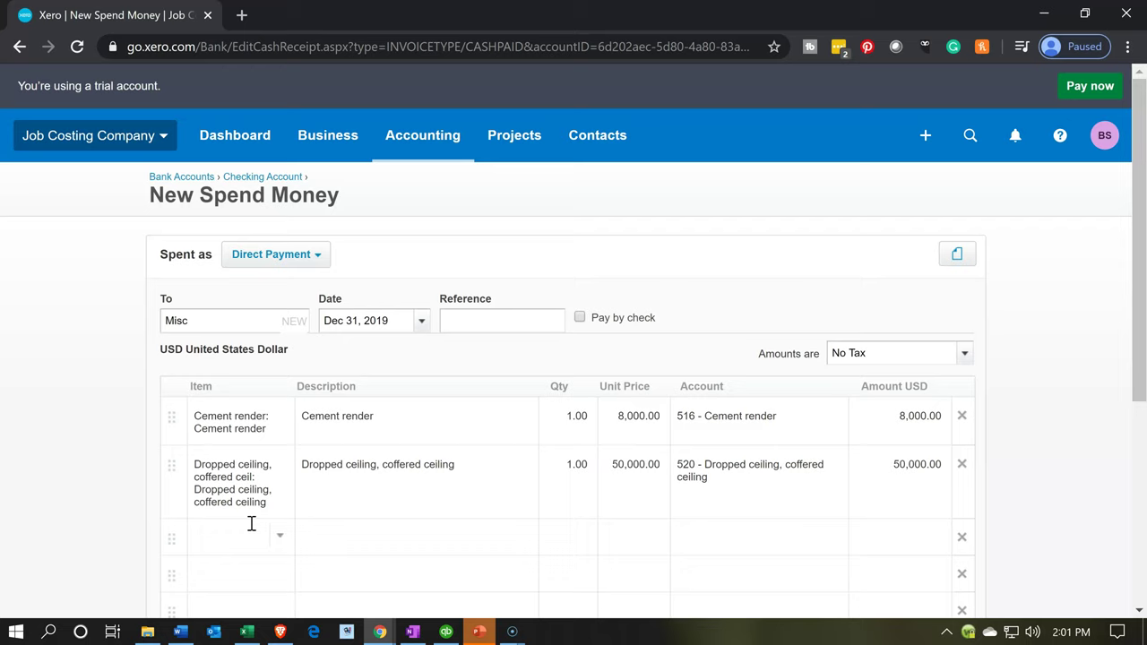
pyautogui.write('Flo')
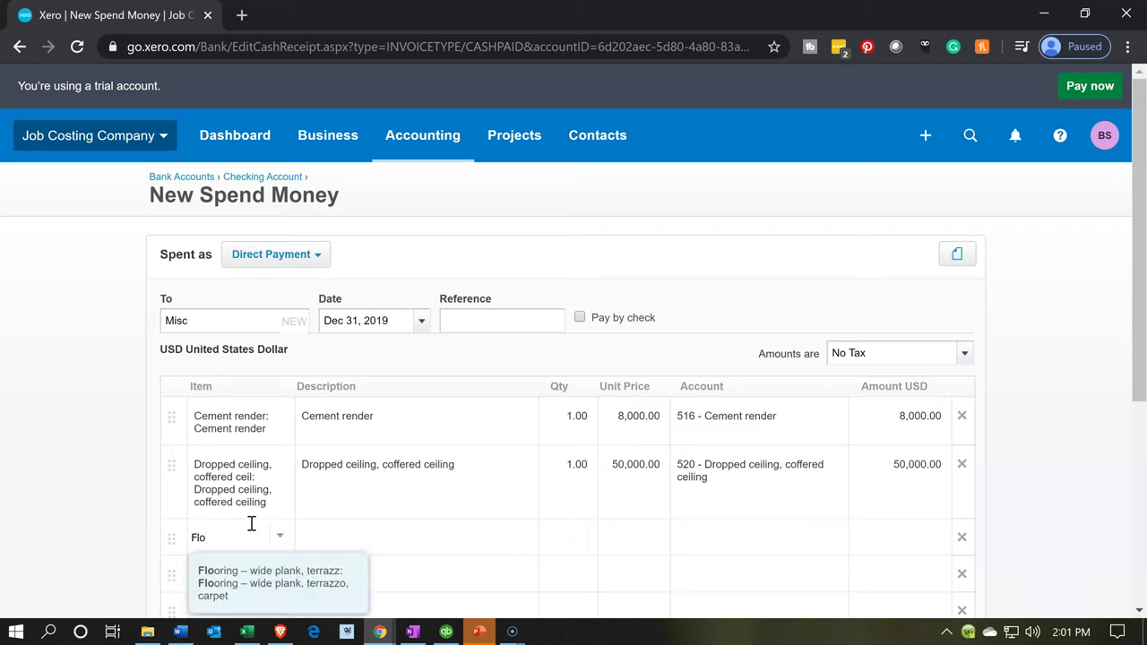
pyautogui.press('Tab')
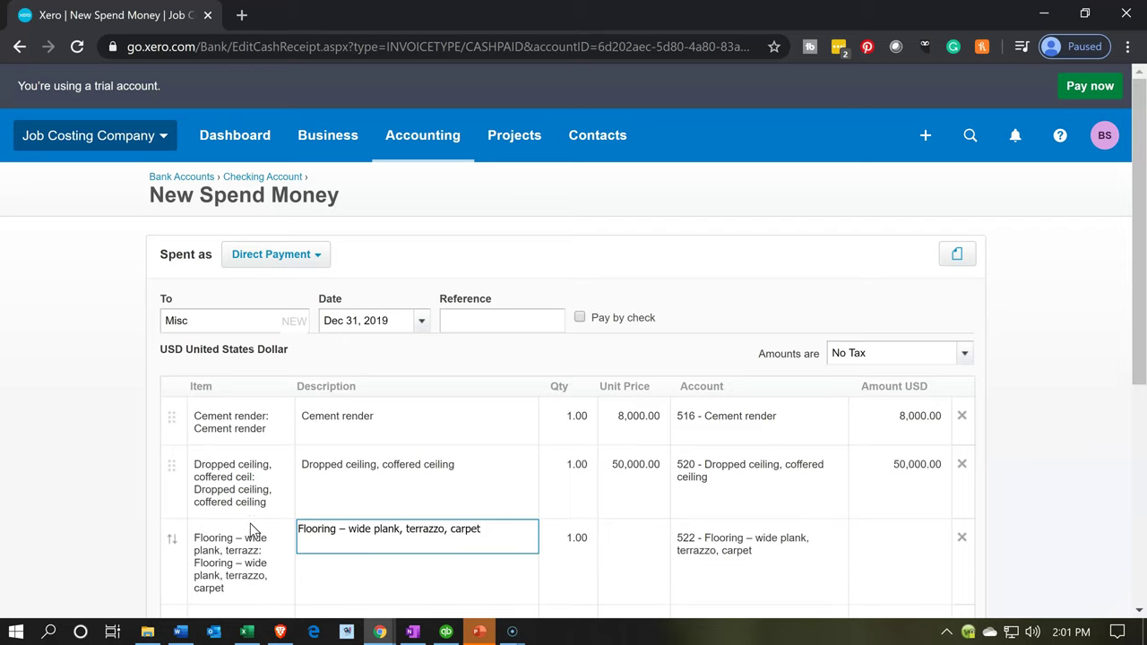
pyautogui.click(167, 531)
pyautogui.scroll(-3, 154, 530)
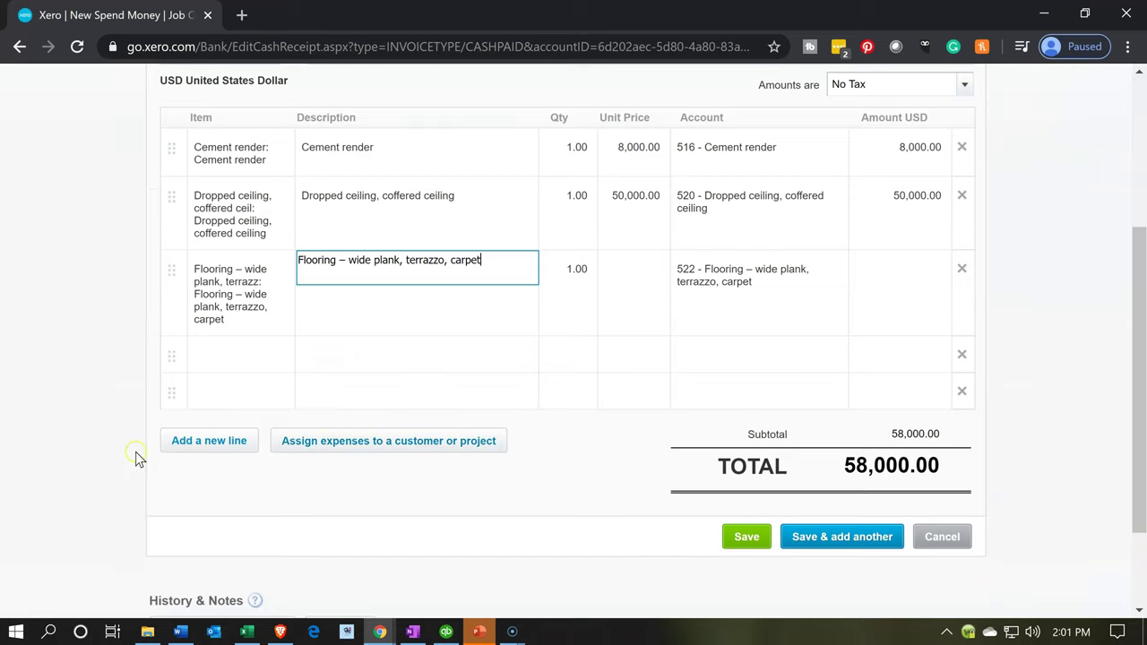
pyautogui.scroll(1, 127, 460)
pyautogui.scroll(1, 128, 461)
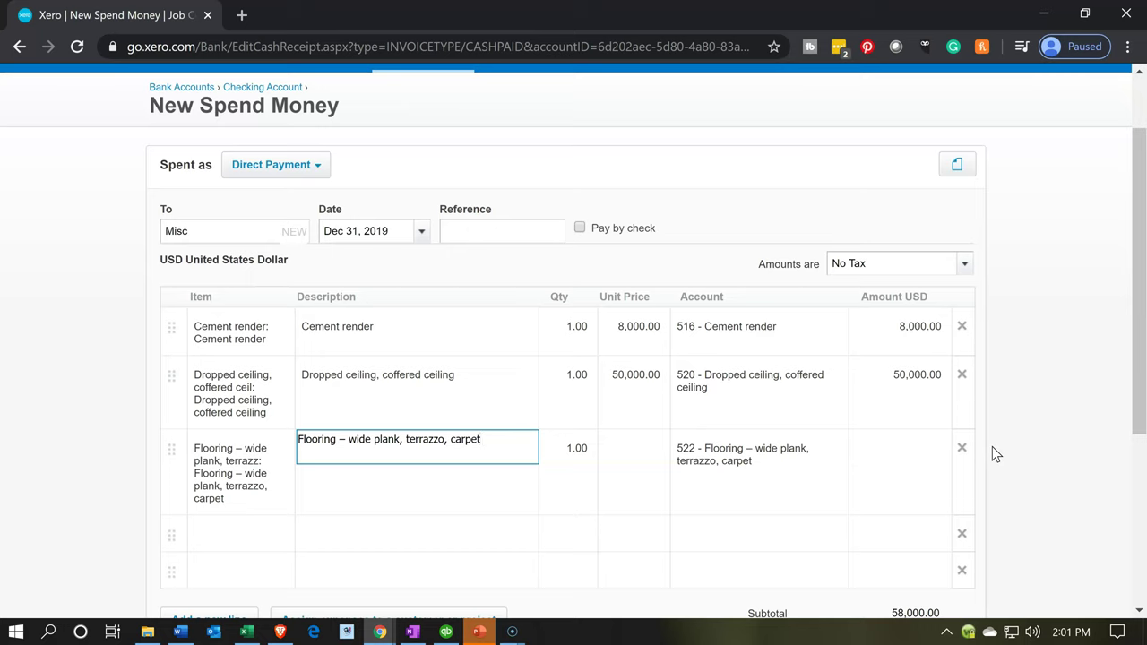
pyautogui.press('Tab')
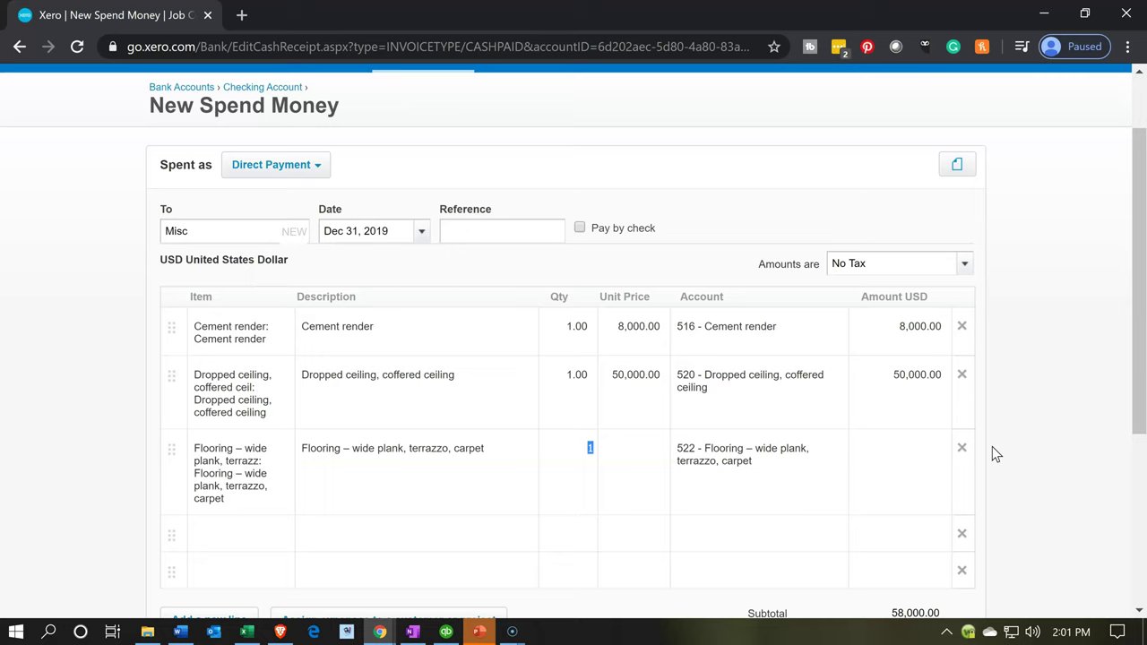
pyautogui.press('Tab')
pyautogui.write('1000')
pyautogui.press('Tab')
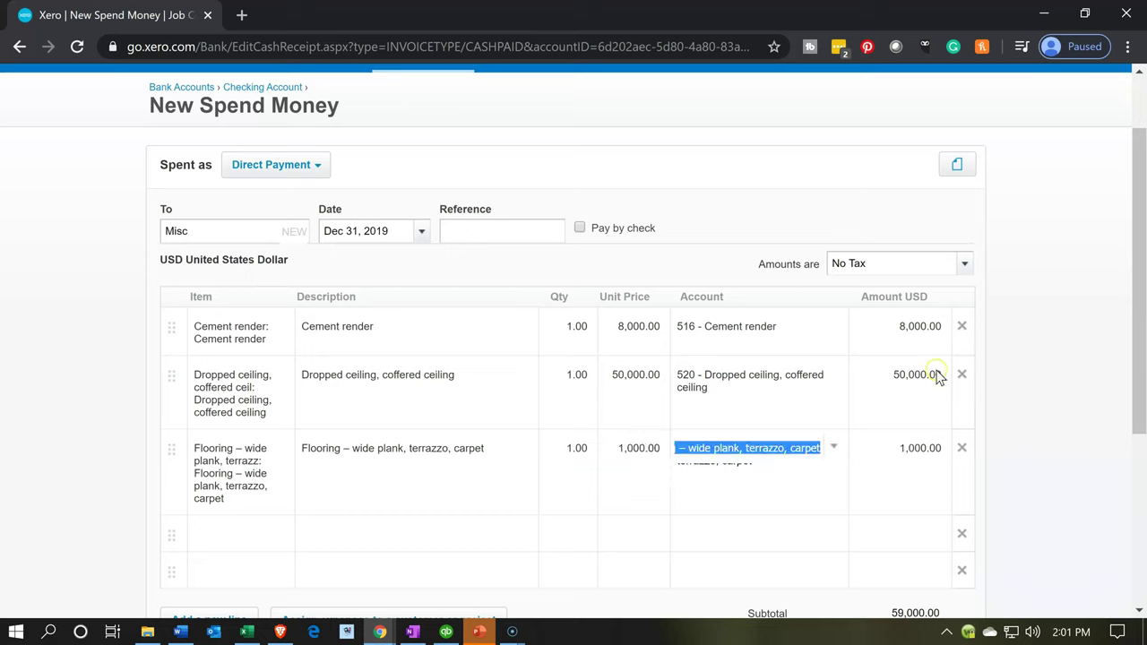
# Correct the unit price of the Dropped ceiling line to 5,000
pyautogui.click(636, 376)
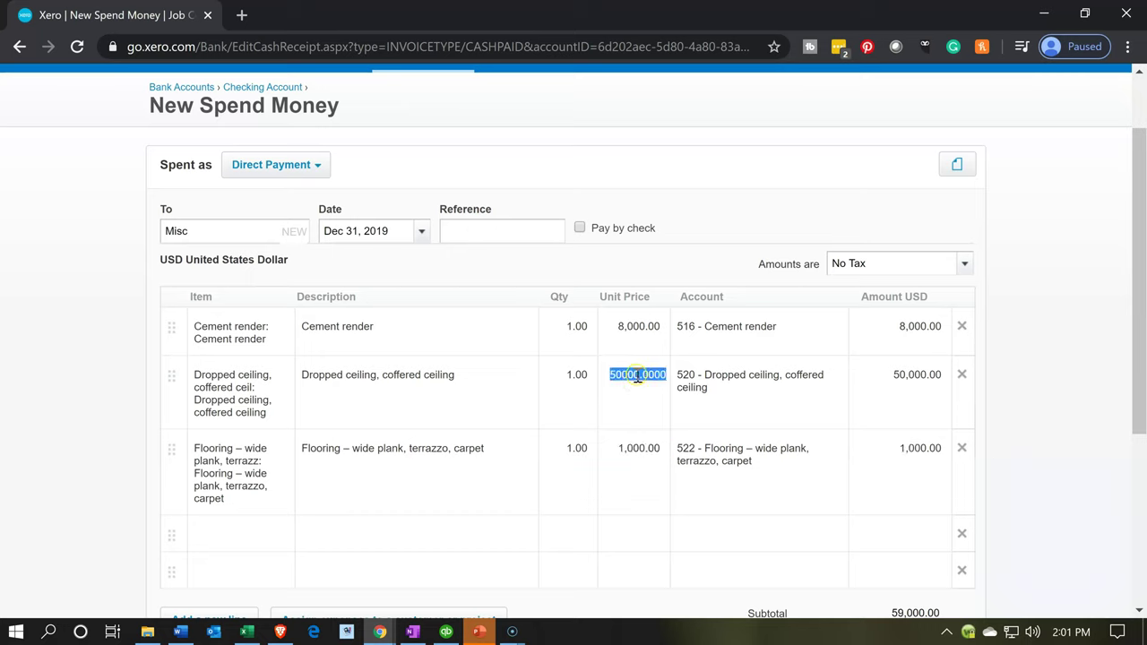
pyautogui.click(636, 375)
pyautogui.press('BackSpace')
pyautogui.press('Tab')
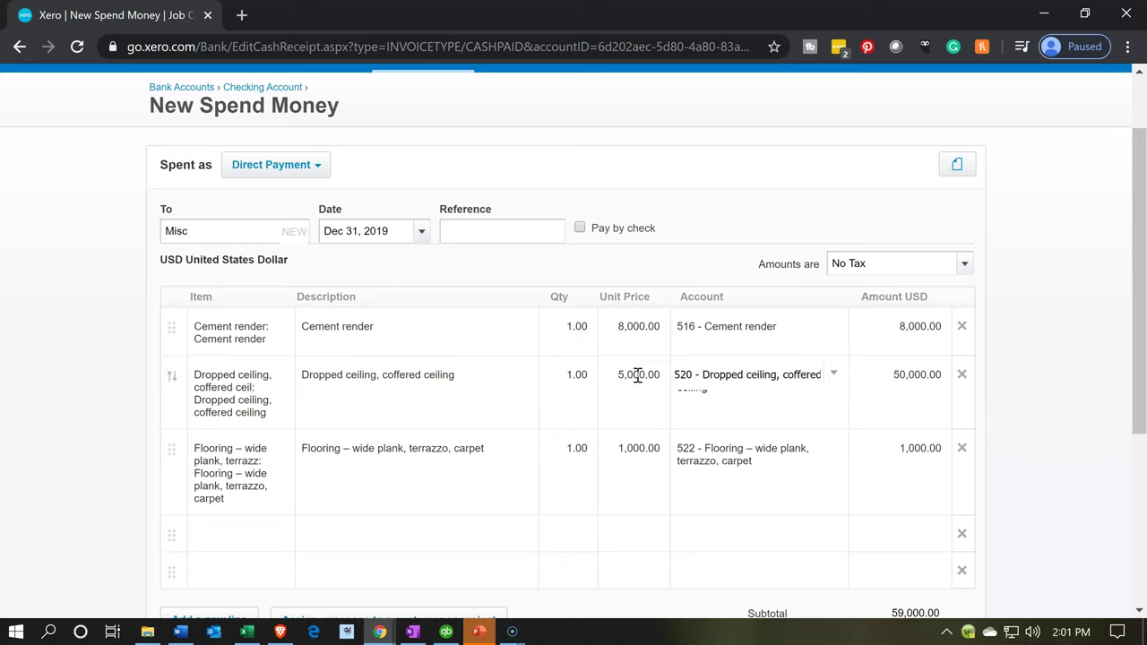
pyautogui.press('Tab')
pyautogui.press('Tab')
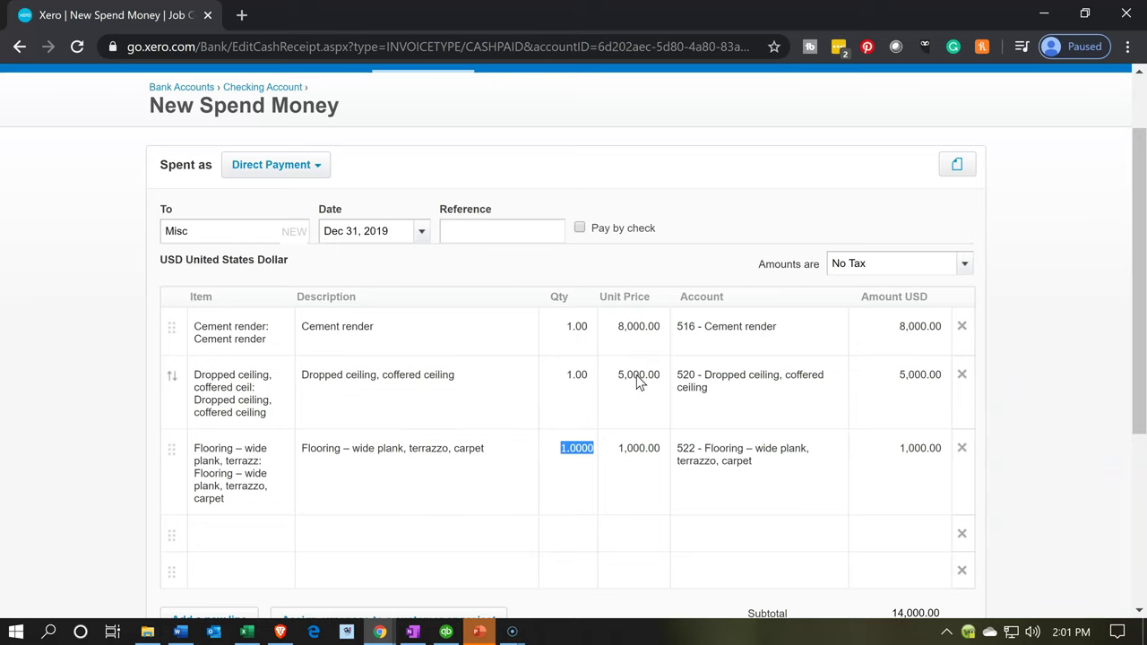
# Compare the transaction total with Job 14's direct materials in the Excel workbook, check its direct labor cost, and return to Xero
pyautogui.scroll(-1, 653, 431)
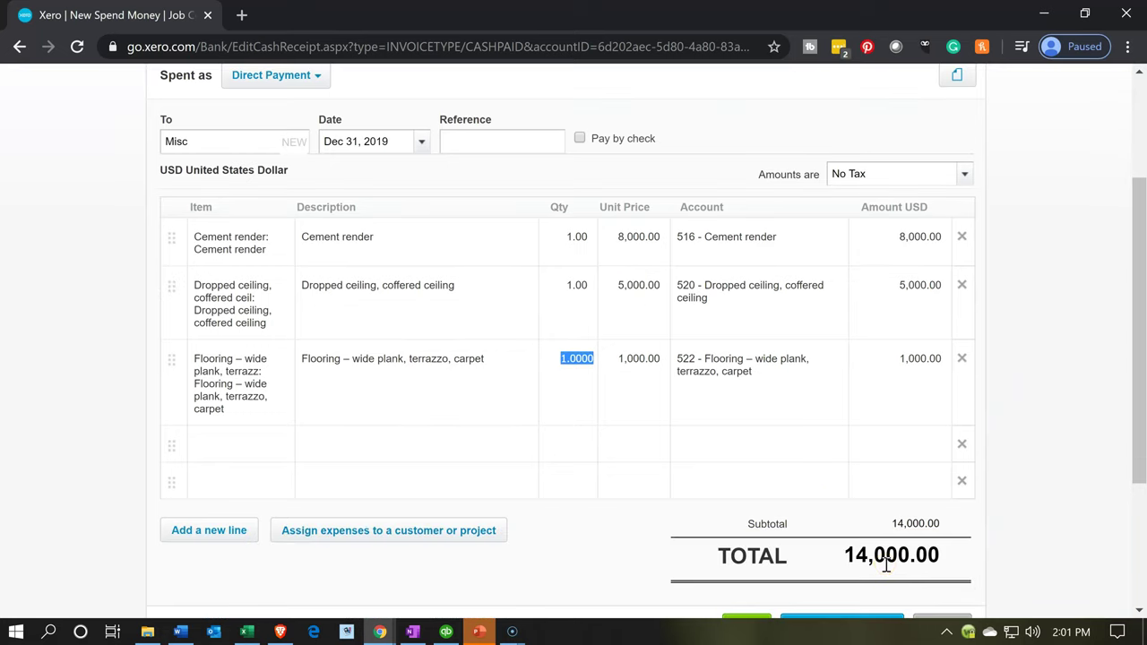
pyautogui.click(249, 634)
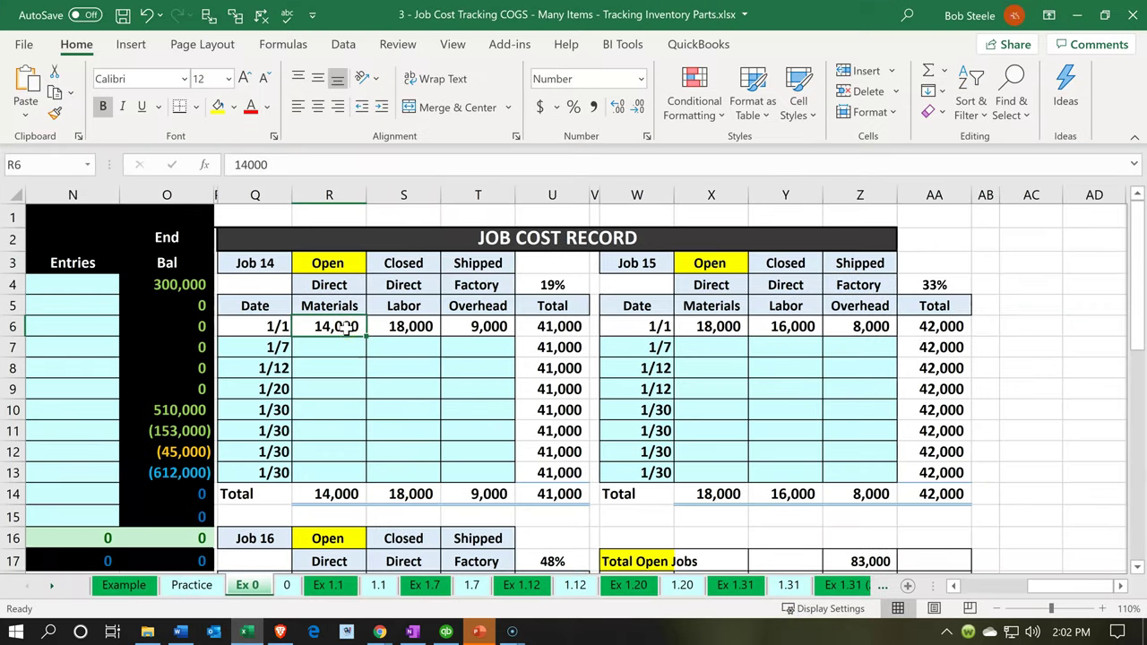
pyautogui.click(327, 347)
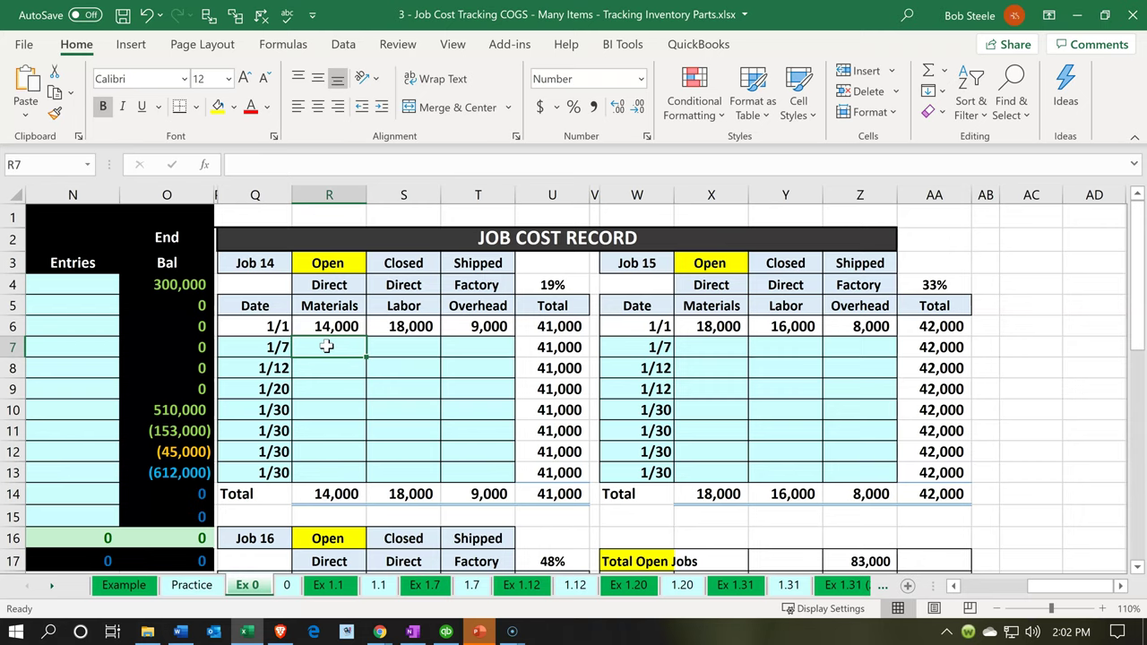
pyautogui.click(403, 327)
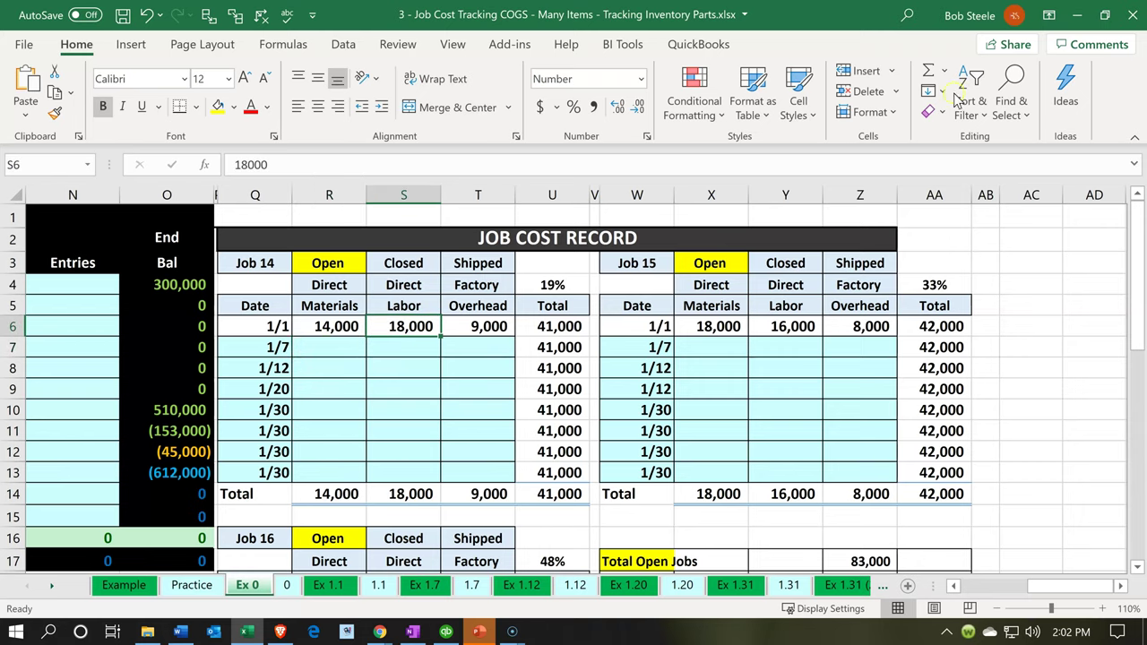
pyautogui.click(1076, 14)
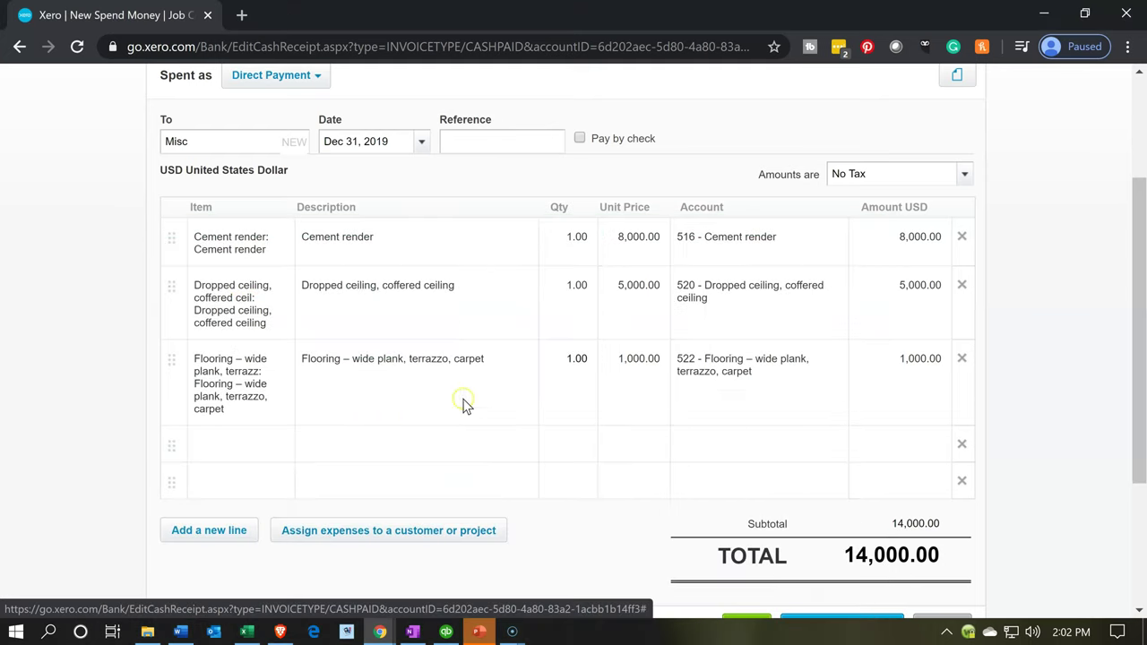
# Try to enter Direct Labor as the item on the fourth line
pyautogui.click(234, 447)
pyautogui.write('Direct Labor')
pyautogui.press('Tab')
# Start a new item from the fourth line, using Direct Labor as both its item code and item name
pyautogui.click(233, 451)
pyautogui.click(280, 443)
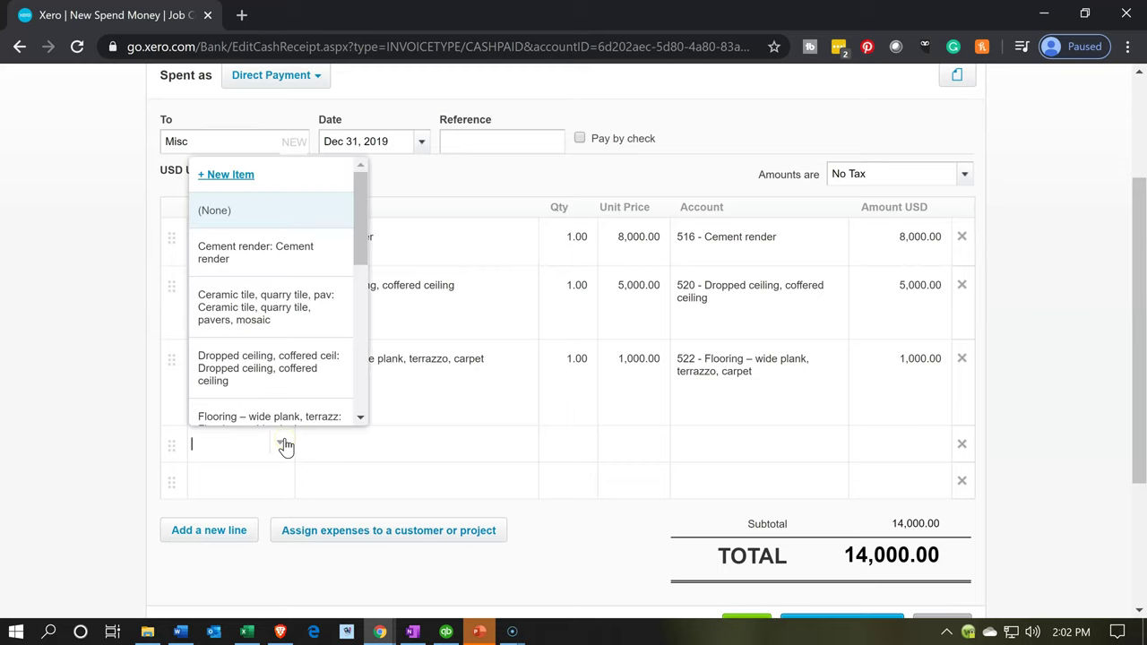
pyautogui.click(223, 175)
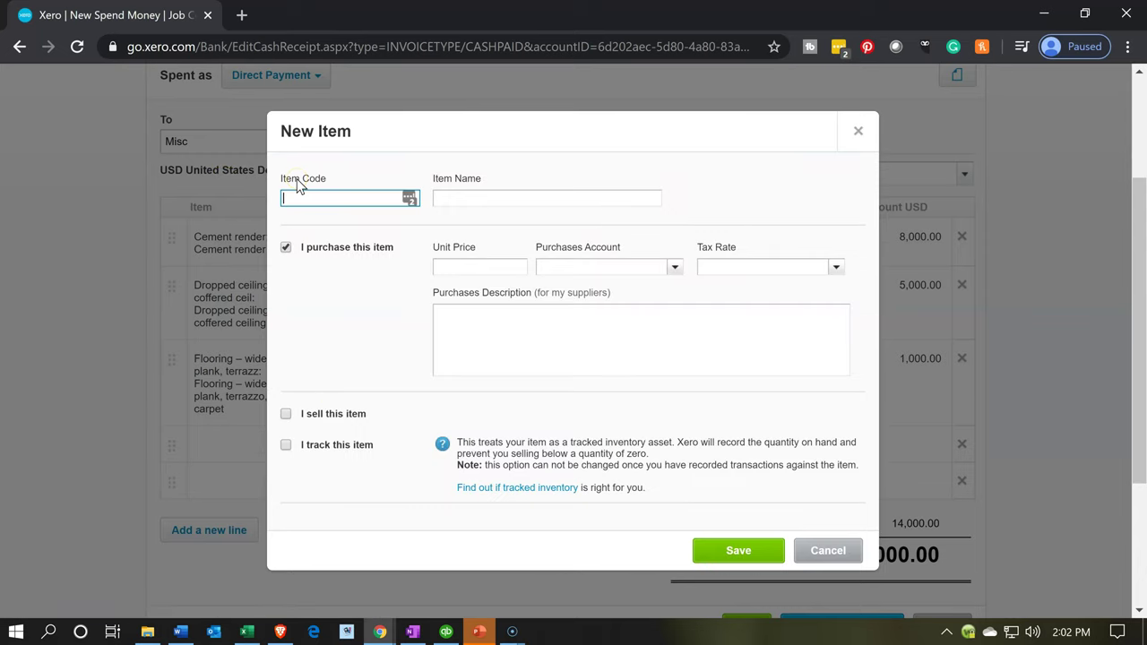
pyautogui.write('Direct Labor')
pyautogui.press('Tab')
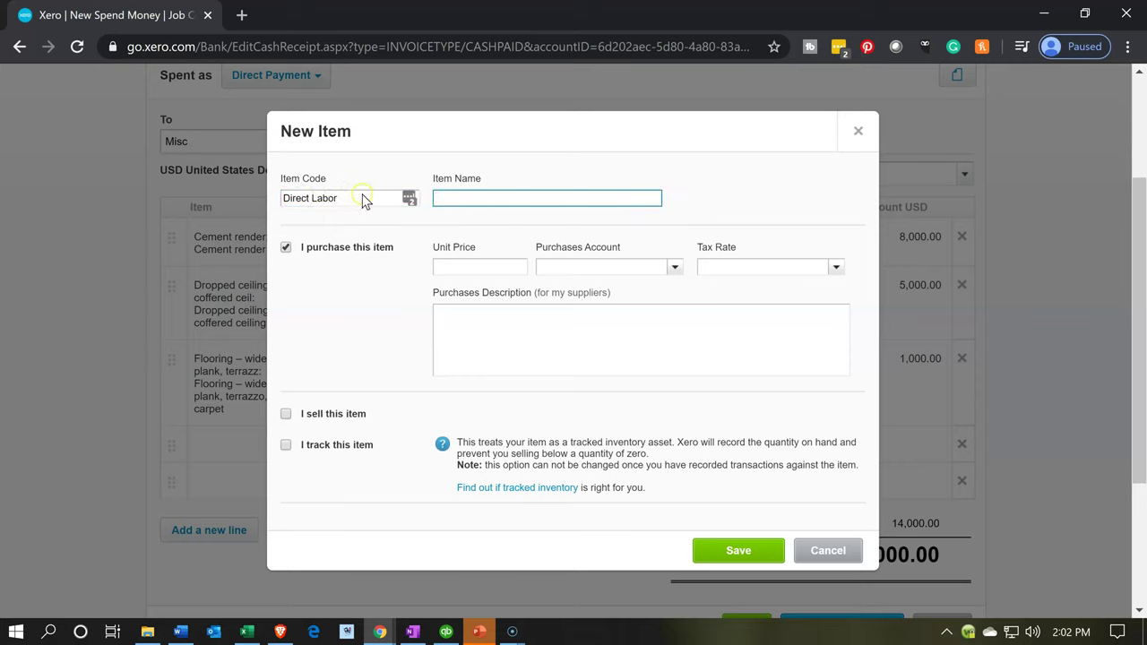
pyautogui.moveTo(364, 195); pyautogui.dragTo(259, 198)
pyautogui.hotkey('ctrl', 'c')
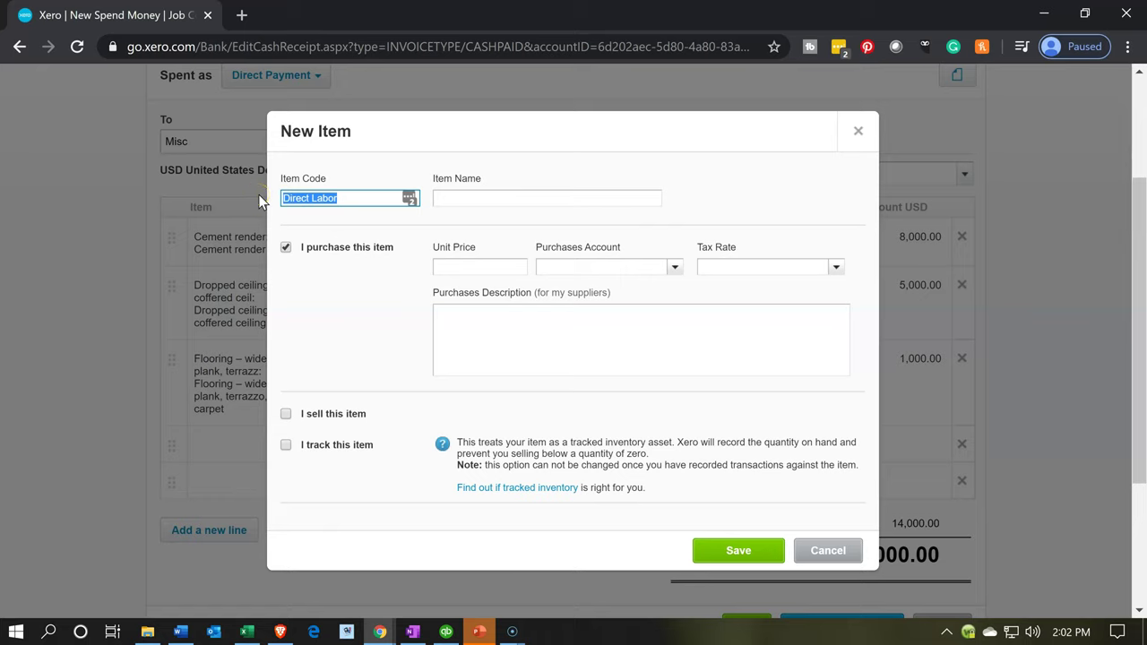
pyautogui.click(499, 201)
pyautogui.hotkey('ctrl', 'v')
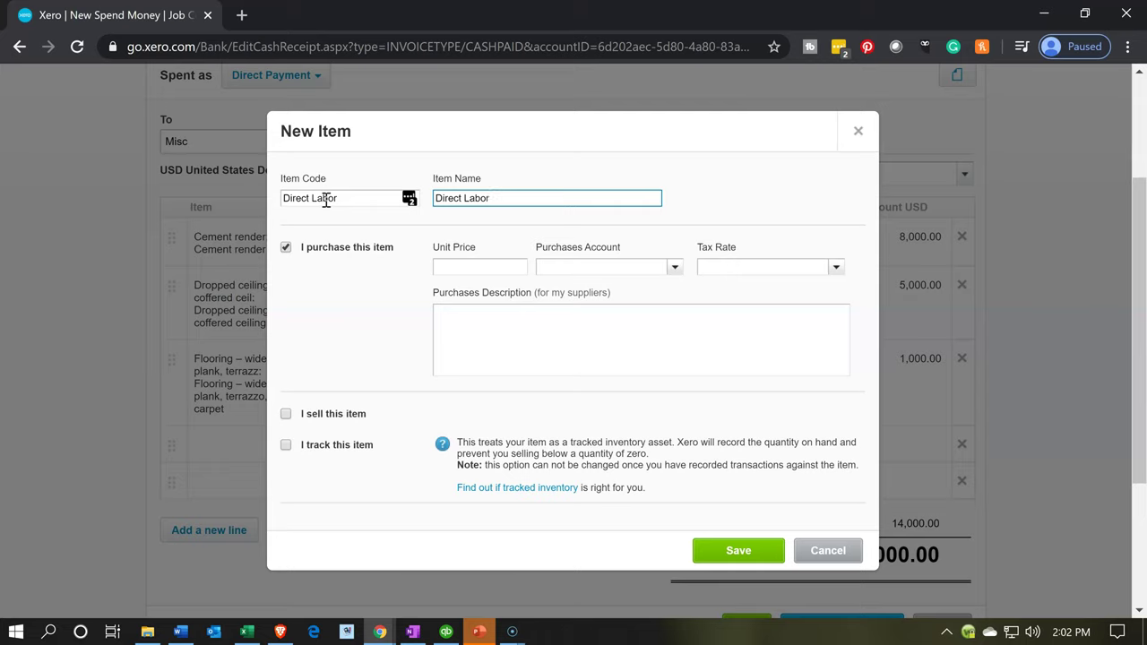
# Leave the new item's unit price blank and set its purchases account to 550 - Direct Labor
pyautogui.click(477, 273)
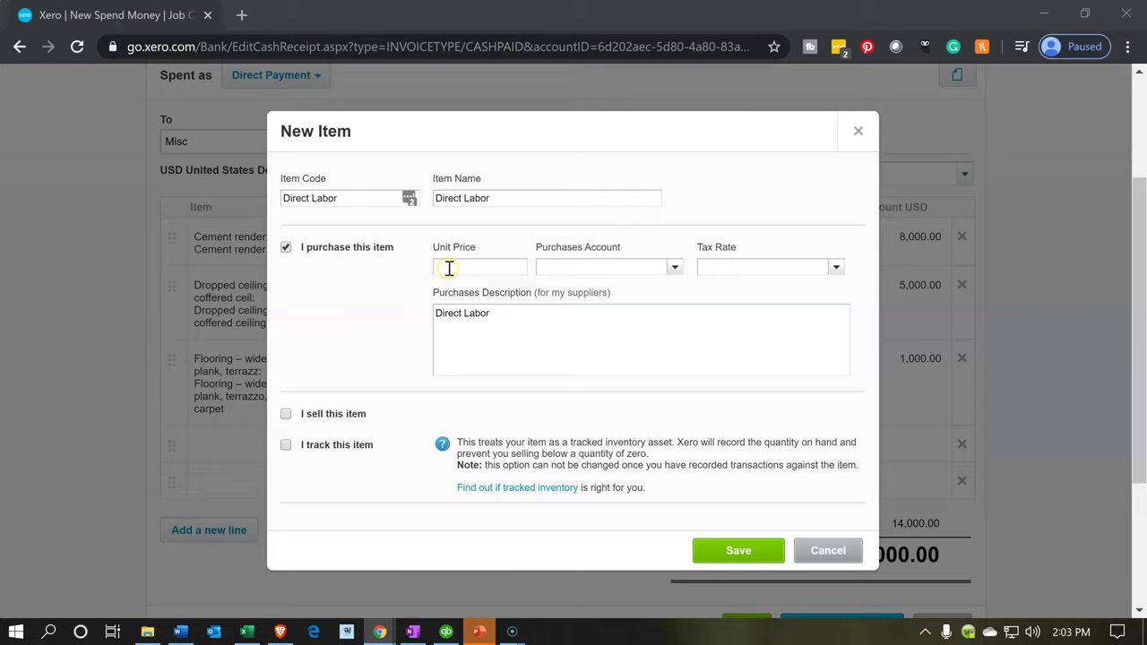
pyautogui.click(560, 262)
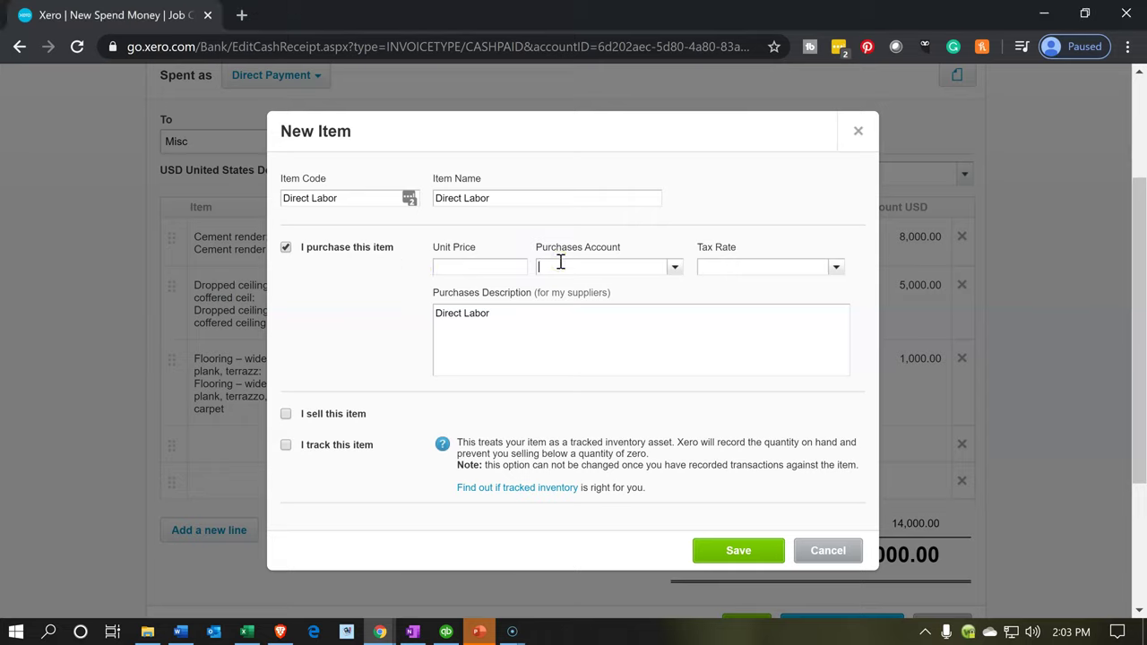
pyautogui.hotkey('ctrl', 'v')
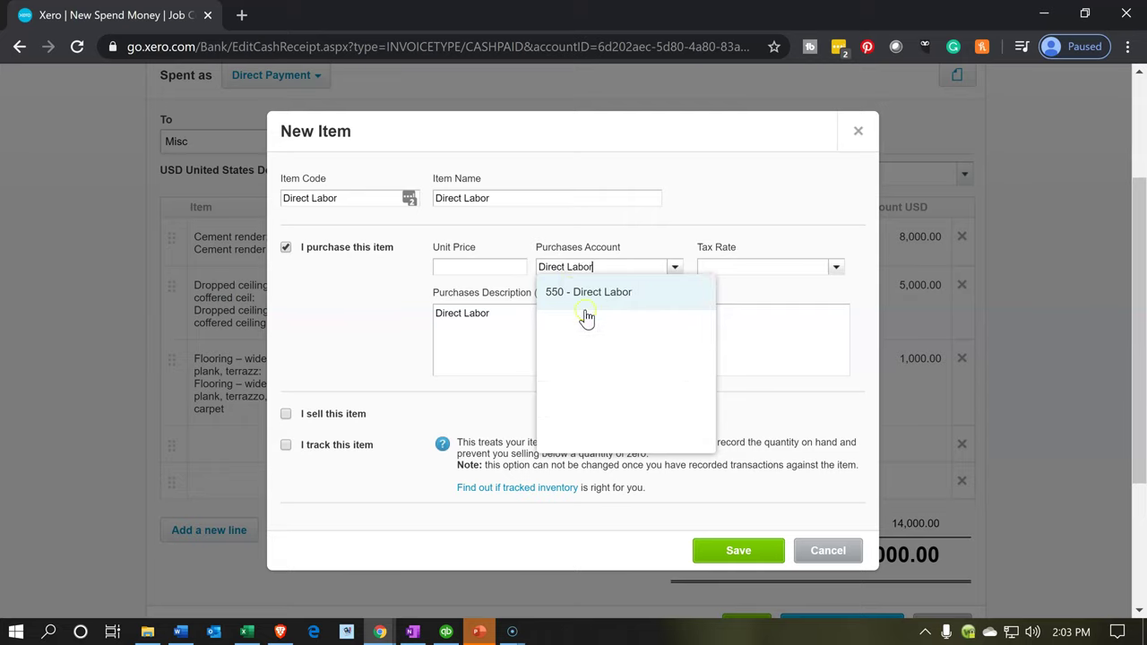
pyautogui.click(575, 299)
pyautogui.click(576, 300)
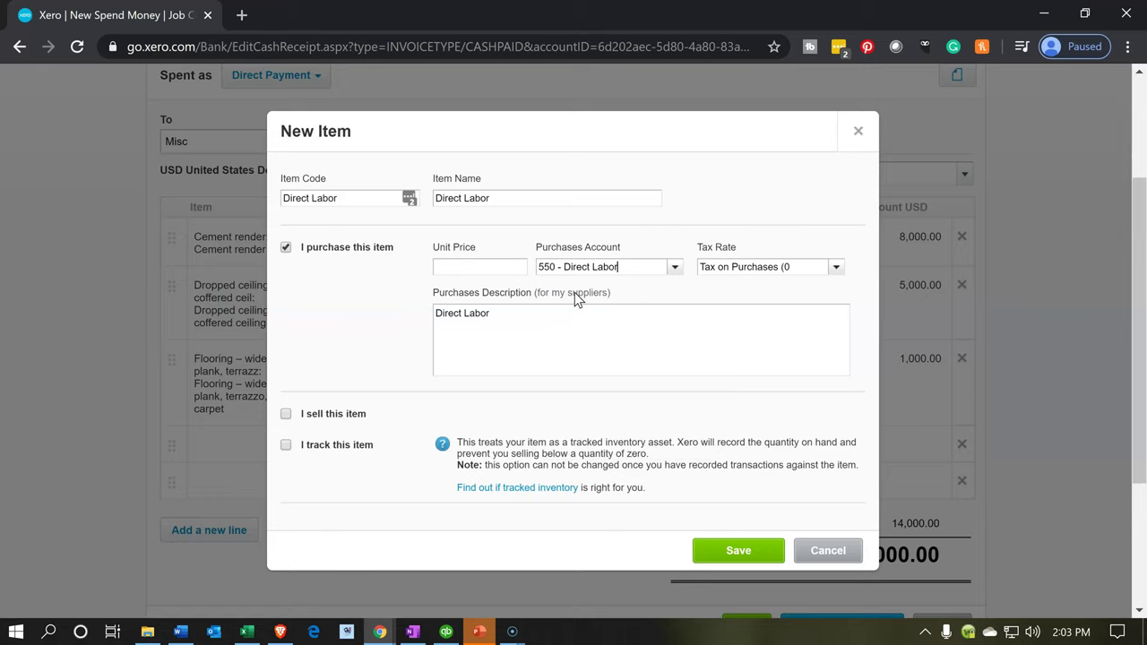
# Make the Direct Labor item sellable with 400 - Sales as its sales account, and save the item
pyautogui.click(285, 416)
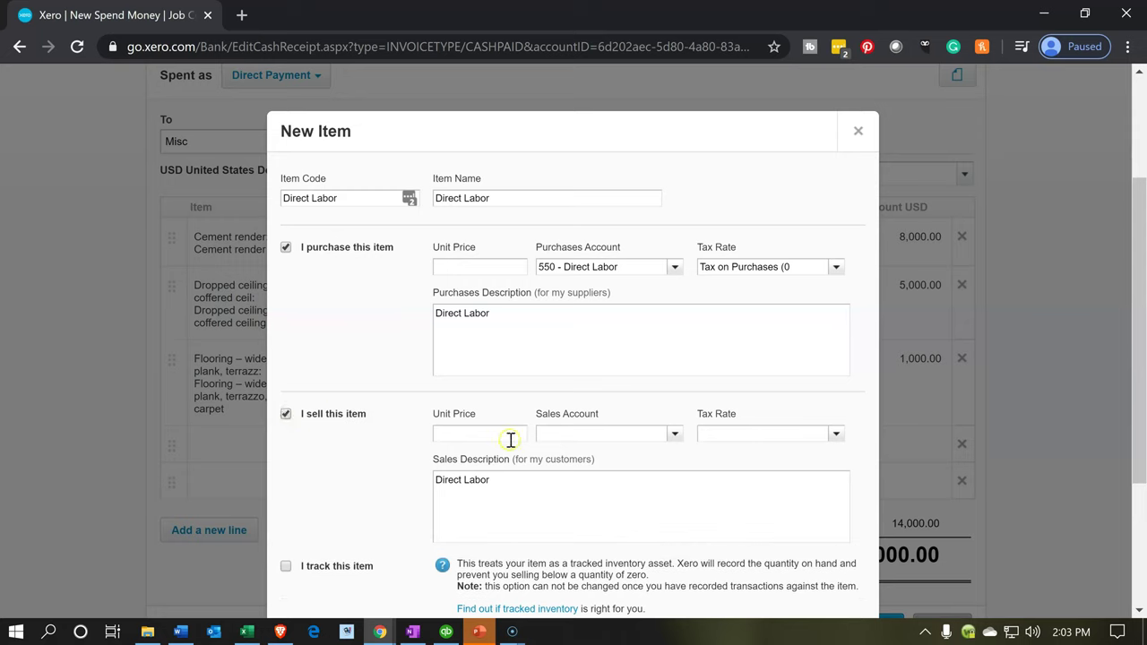
pyautogui.click(561, 437)
pyautogui.write('s')
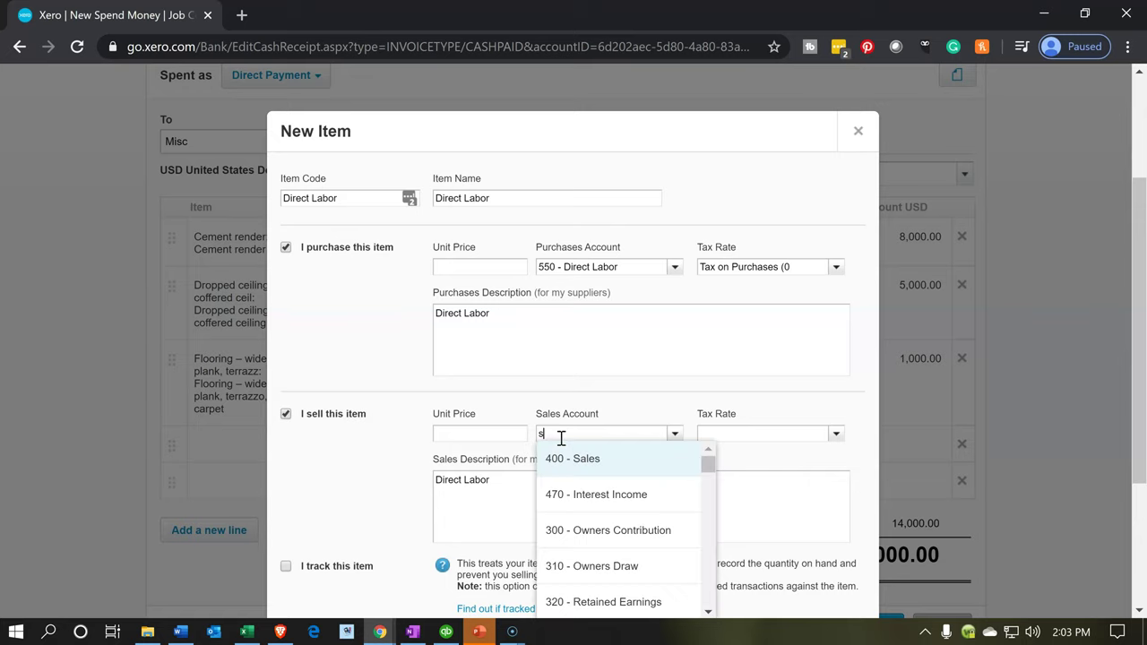
pyautogui.write('a')
pyautogui.press('Tab')
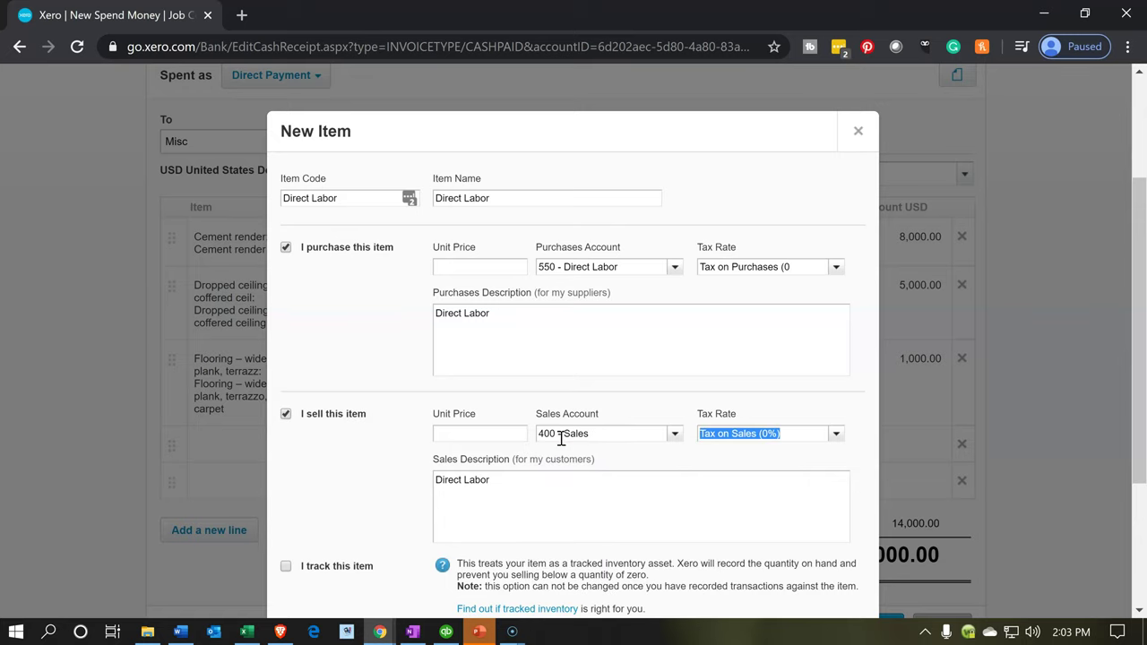
pyautogui.press('Tab')
pyautogui.press('Tab')
pyautogui.press('Tab')
pyautogui.press('Tab')
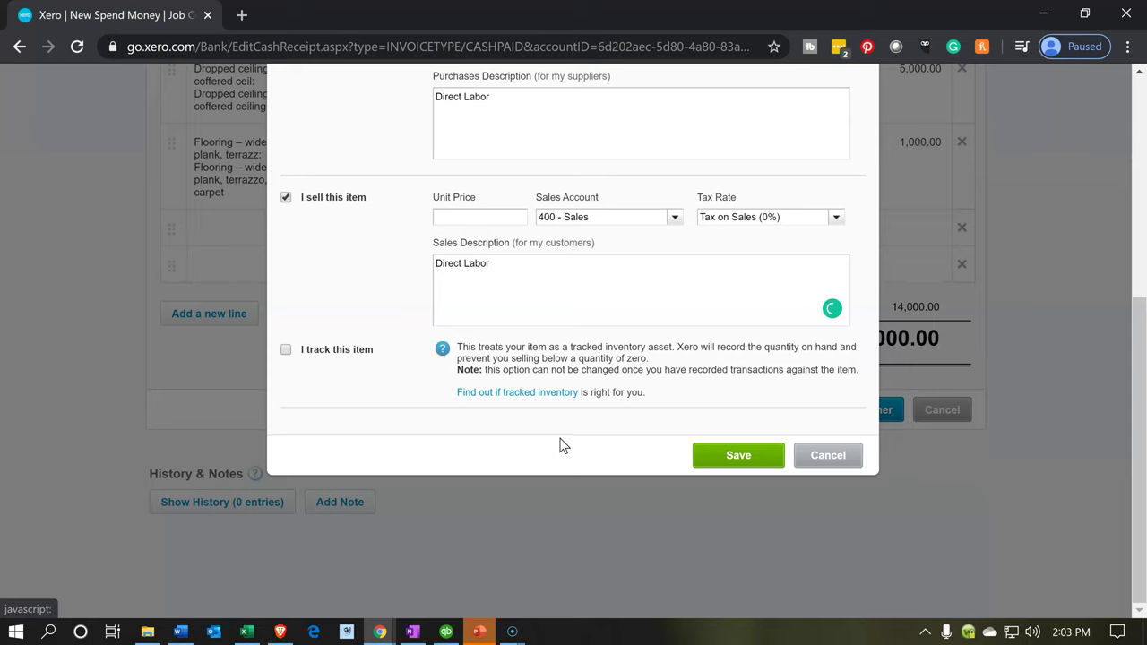
pyautogui.scroll(2, 457, 398)
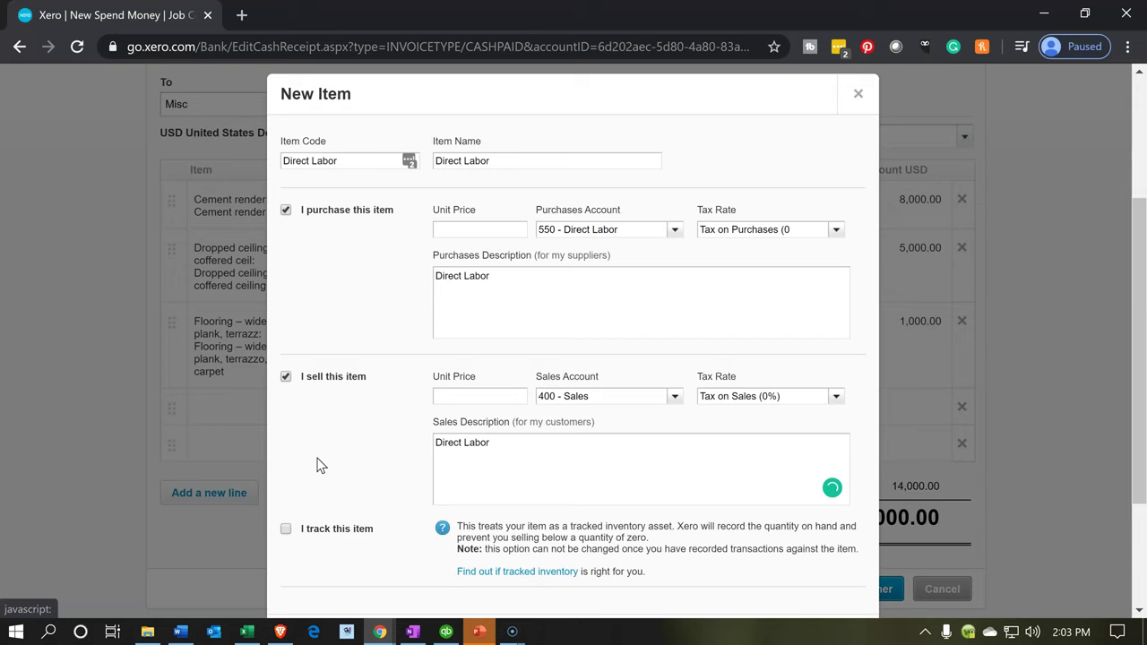
pyautogui.scroll(-2, 321, 465)
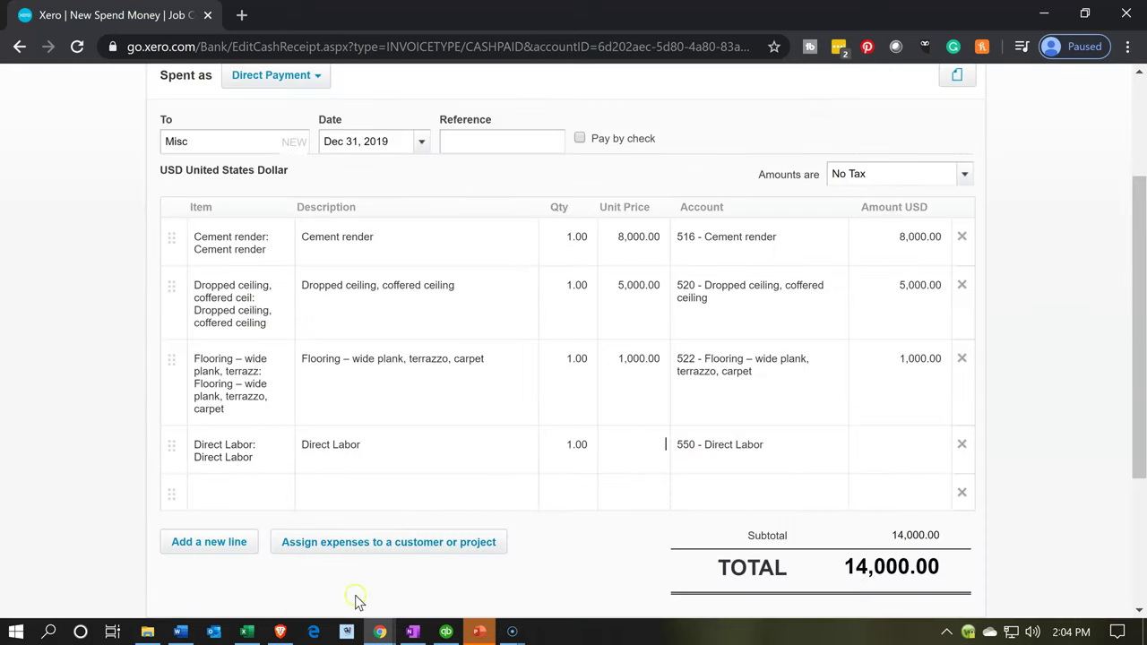
# Check Job 14's direct labor cost in the Excel workbook and enter 18,000 as the Direct Labor line's unit price in Xero
pyautogui.click(244, 634)
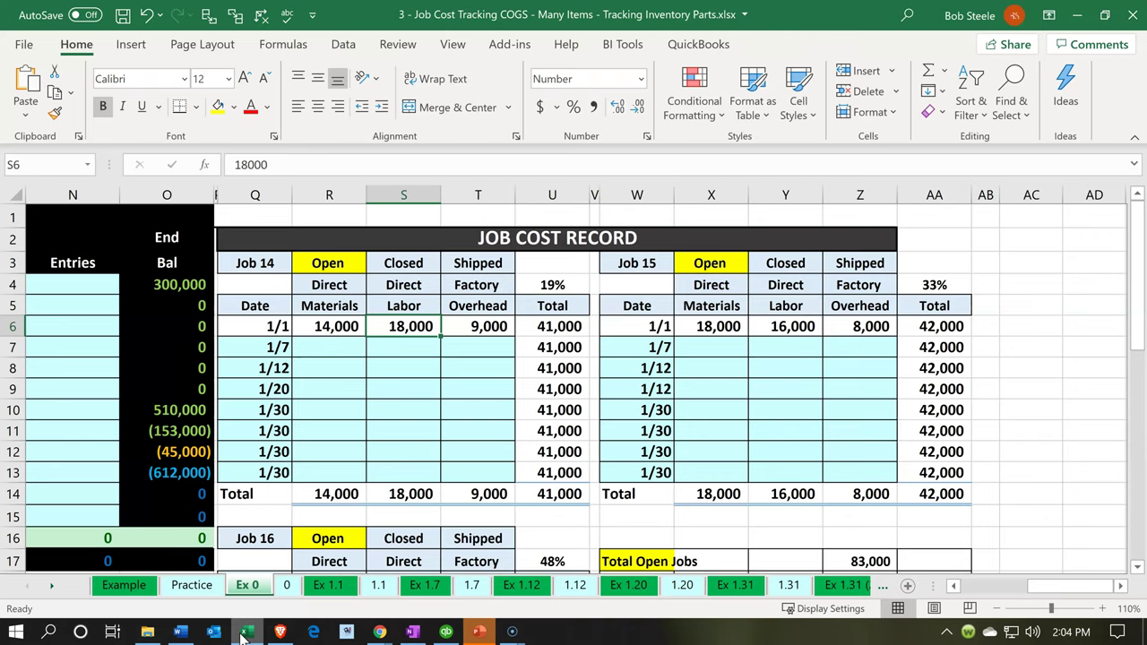
pyautogui.click(380, 632)
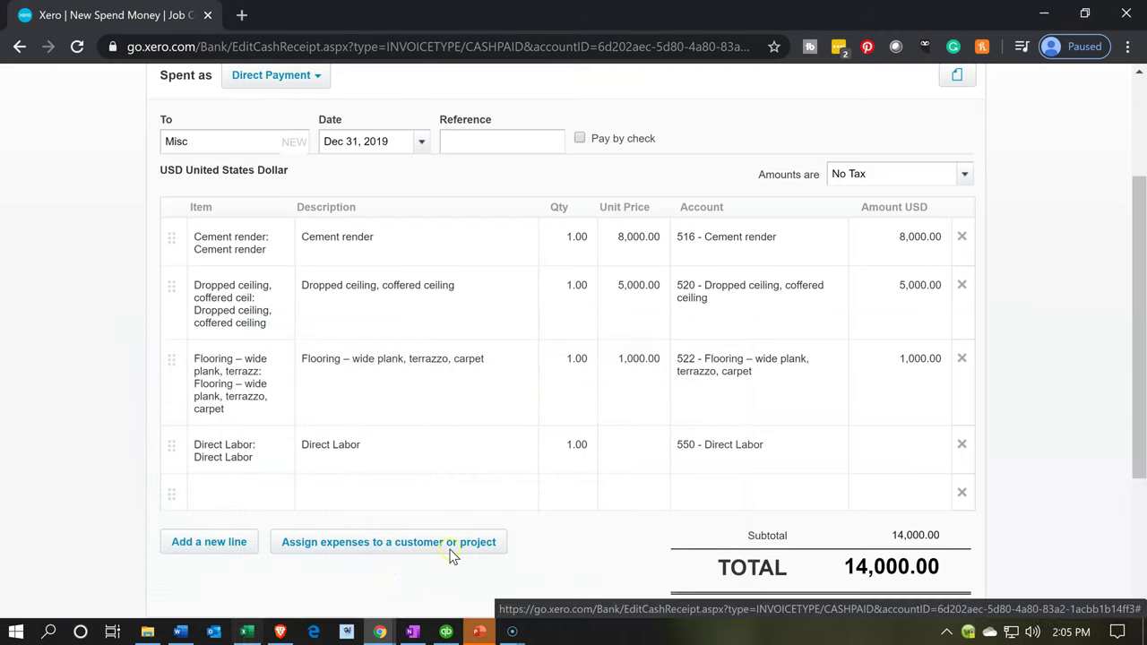
pyautogui.click(636, 468)
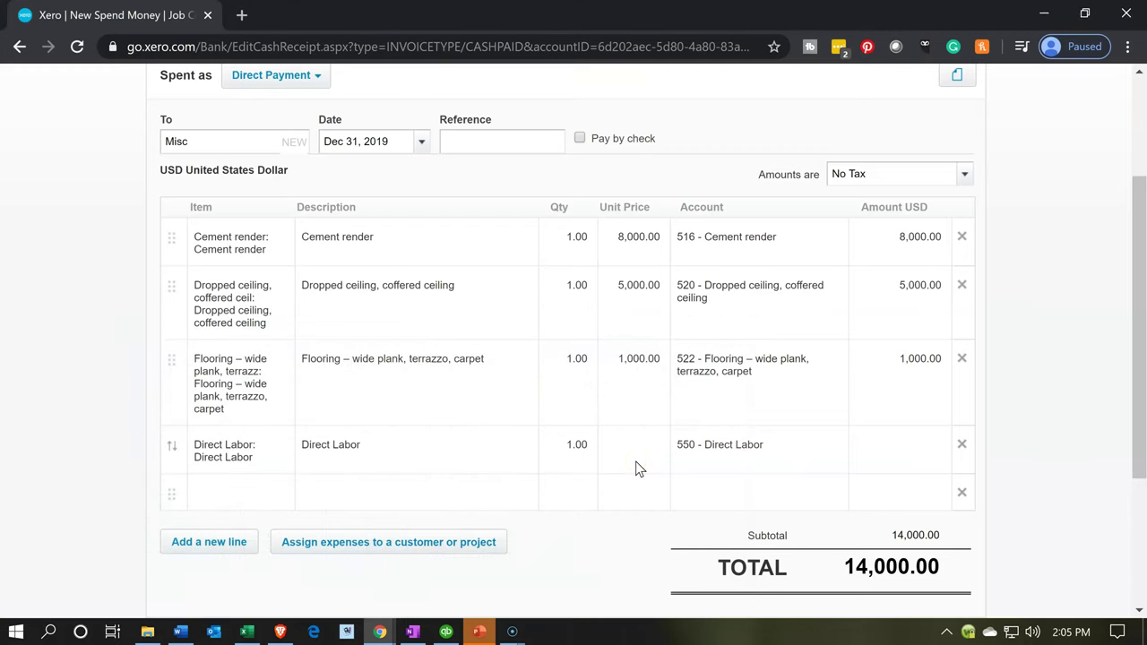
pyautogui.write('18000')
pyautogui.press('Tab')
pyautogui.press('Tab')
pyautogui.press('Tab')
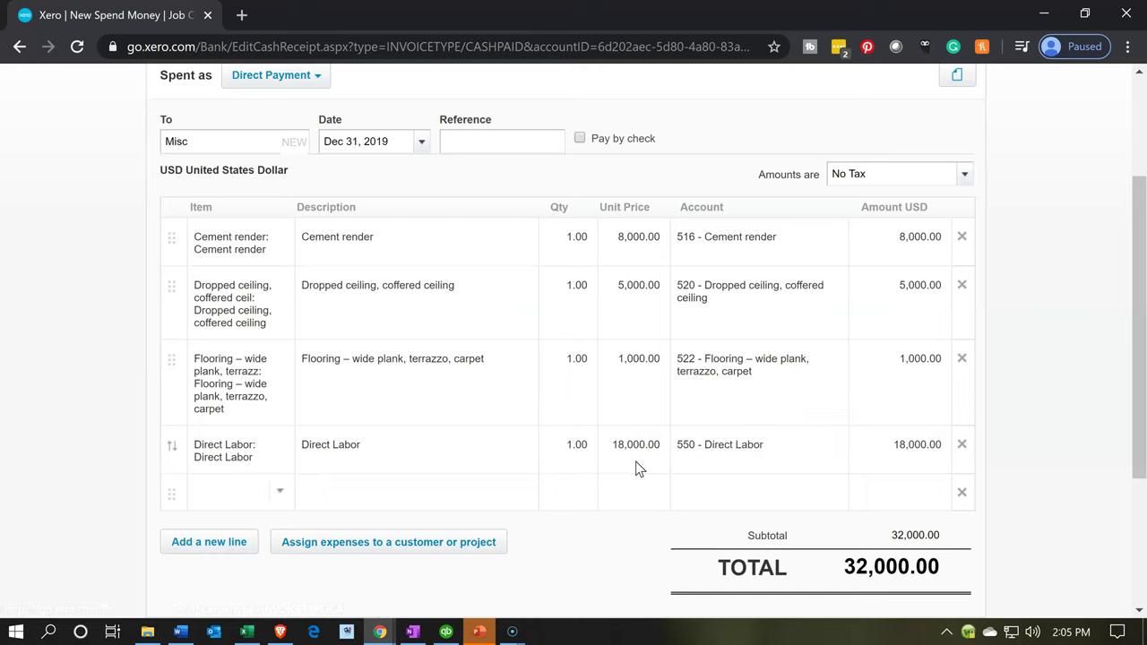
# Start a new item from the fifth line, using Overhead as both its item code and item name
pyautogui.click(570, 478)
pyautogui.click(281, 494)
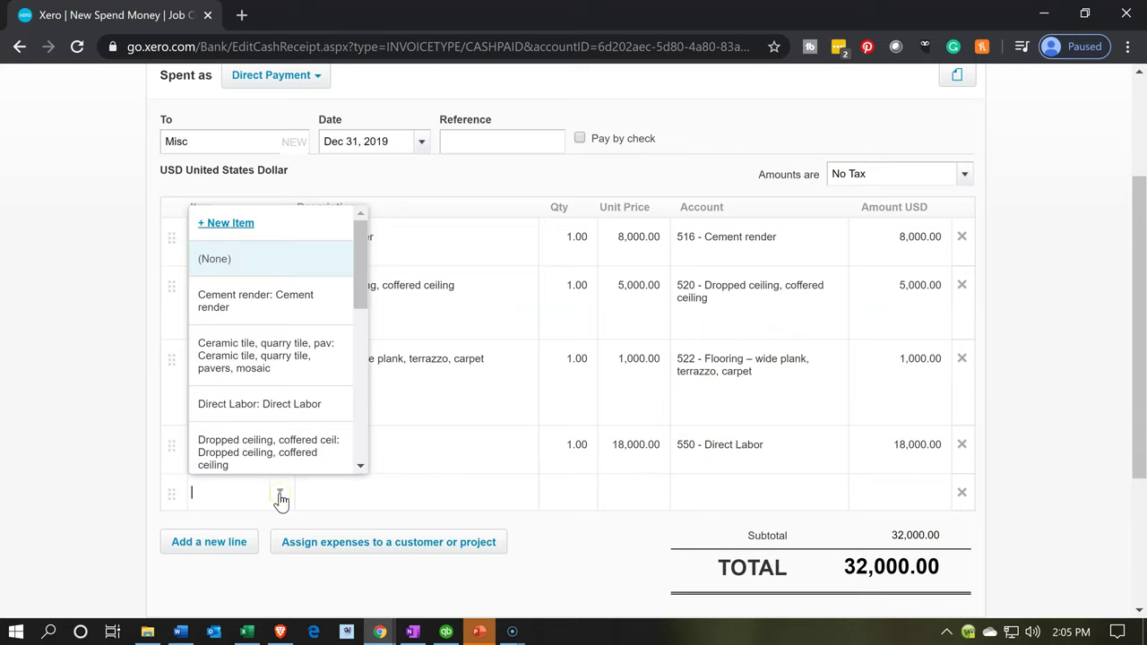
pyautogui.click(226, 224)
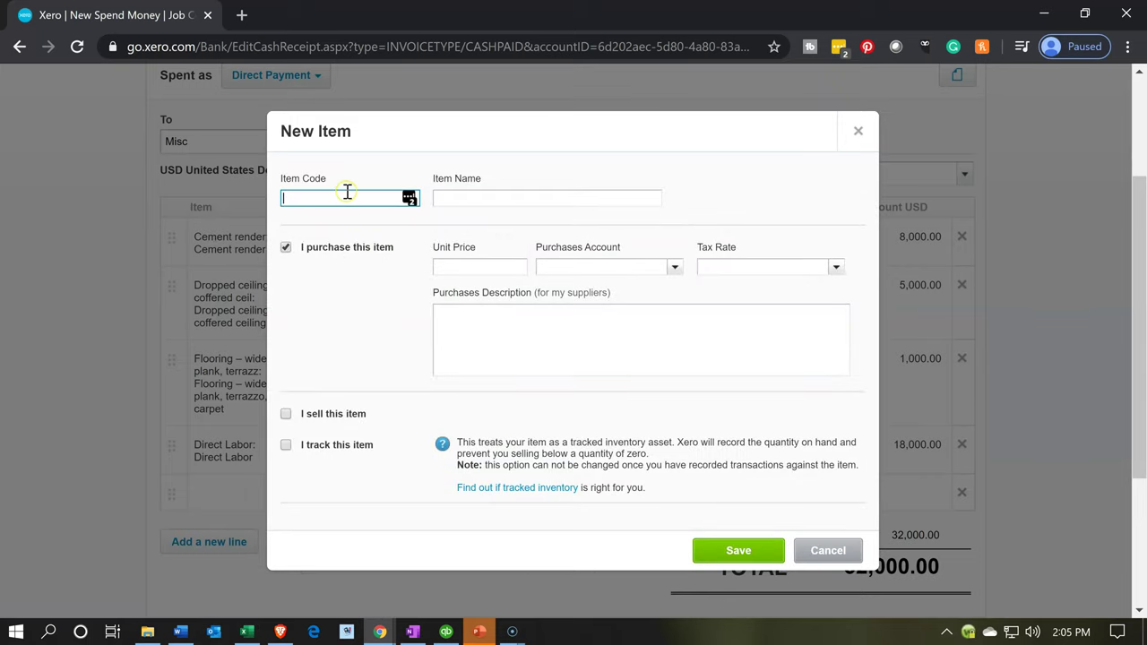
pyautogui.write('Overhead')
pyautogui.hotkey('shift', 'Left')
pyautogui.hotkey('shift', 'Left')
pyautogui.hotkey('shift', 'Left')
pyautogui.hotkey('shift', 'Left')
pyautogui.hotkey('shift', 'Left')
pyautogui.hotkey('shift', 'Left')
pyautogui.hotkey('shift', 'Left')
pyautogui.hotkey('shift', 'Left')
pyautogui.hotkey('ctrl', 'c')
pyautogui.press('Tab')
pyautogui.hotkey('ctrl', 'v')
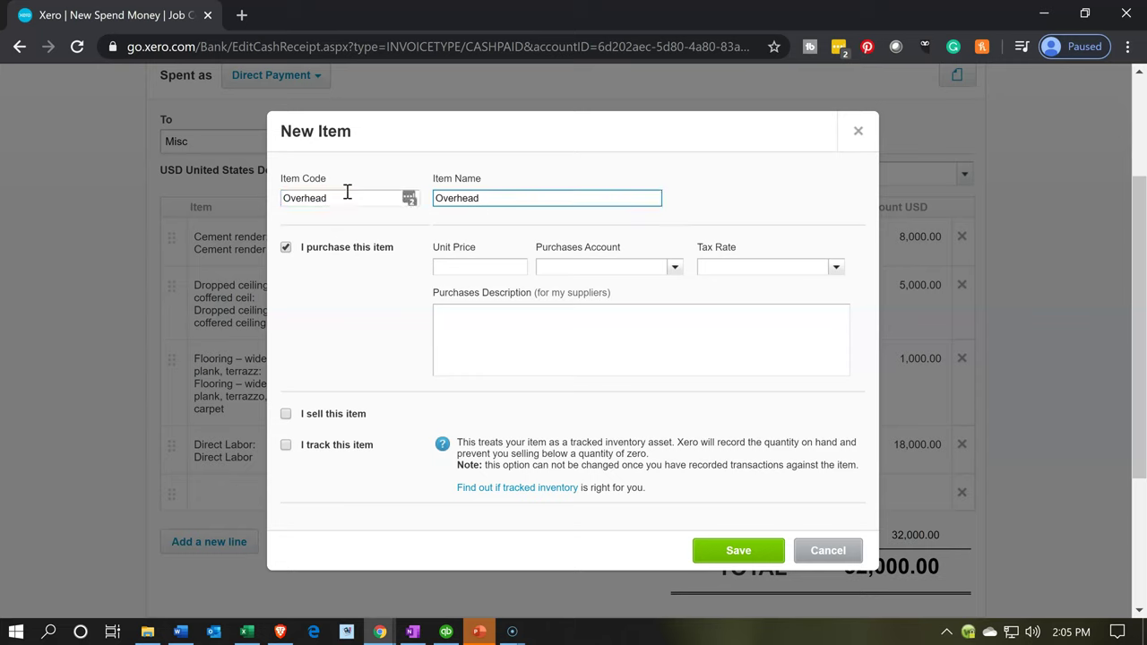
# Set the new Overhead item's purchases account to 580 - Overhead
pyautogui.click(561, 267)
pyautogui.hotkey('ctrl', 'v')
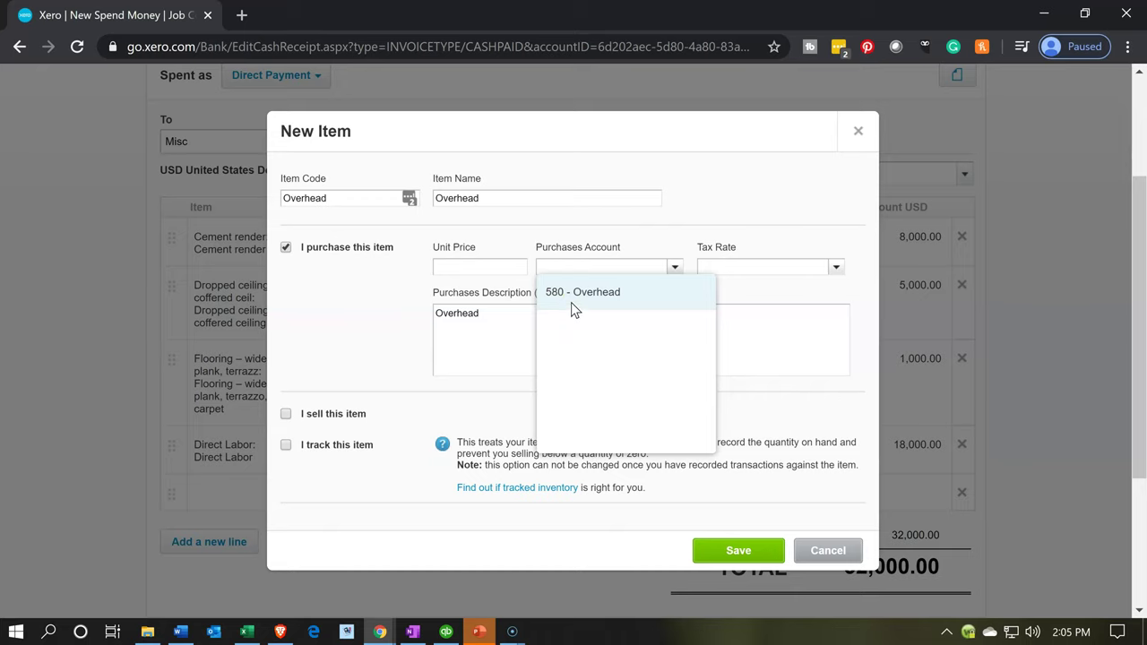
pyautogui.click(571, 301)
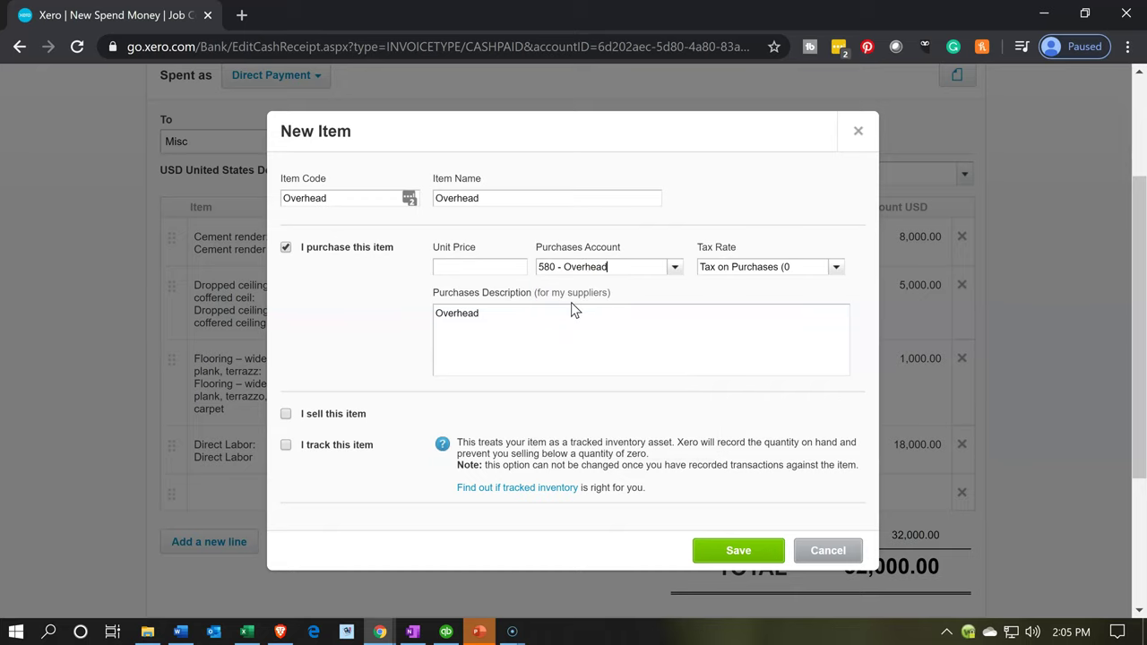
# Make the Overhead item sellable with sales account 500 - Cost of Goods, and save the item
pyautogui.click(286, 414)
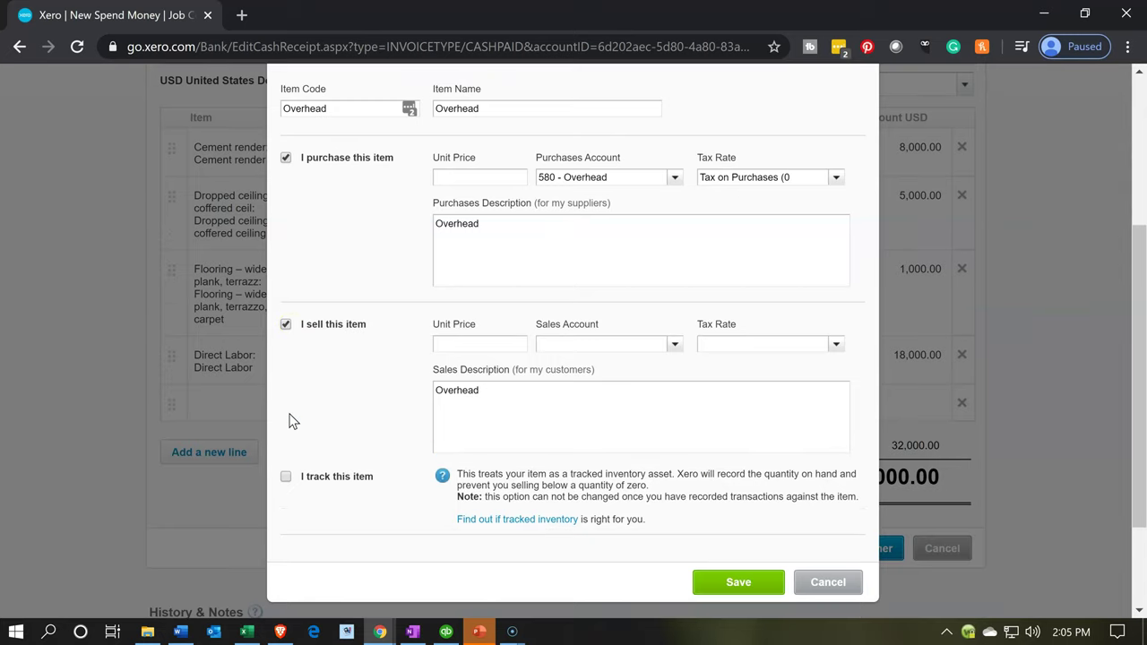
pyautogui.click(675, 345)
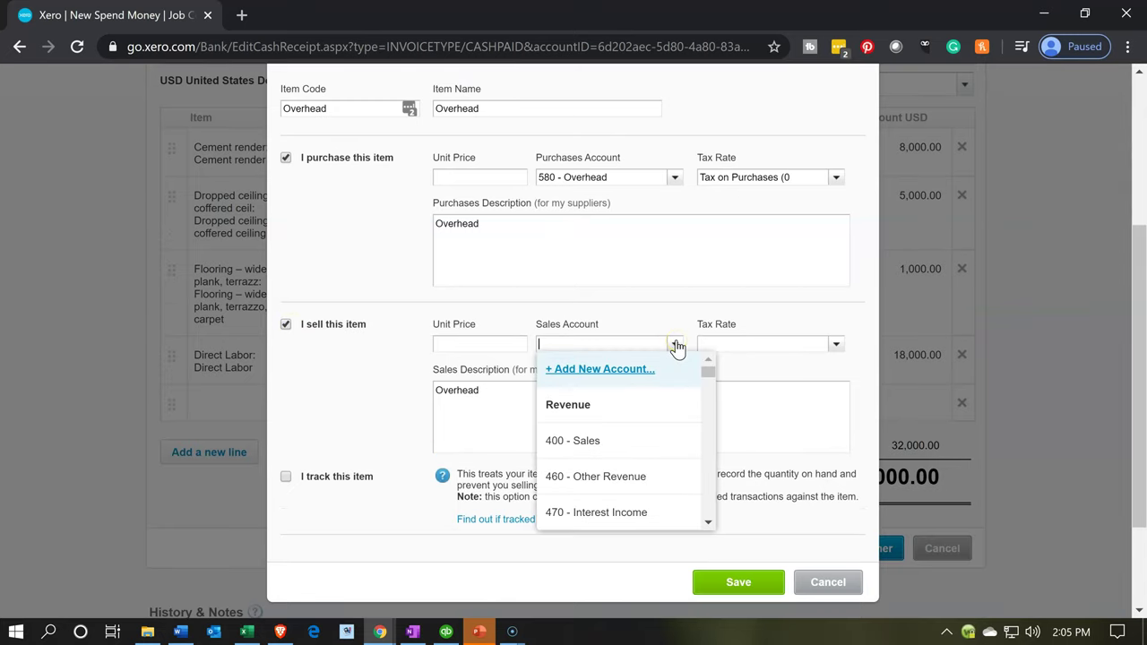
pyautogui.write('500')
pyautogui.press('Tab')
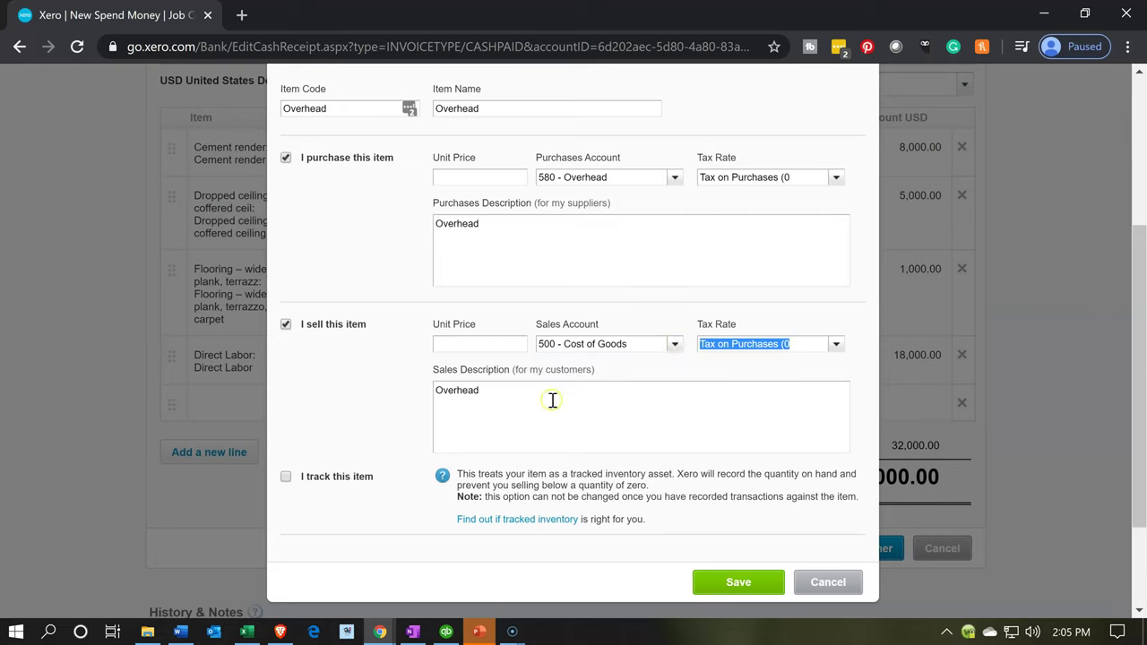
pyautogui.press('Tab')
pyautogui.click(390, 405)
pyautogui.scroll(-1, 390, 405)
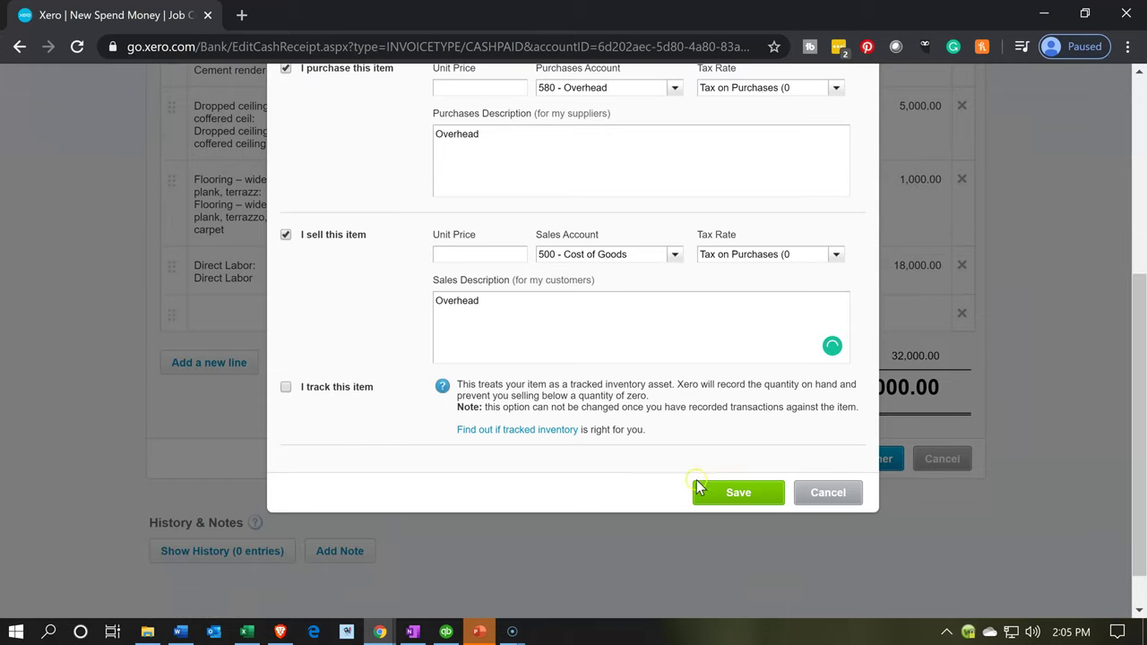
pyautogui.click(716, 495)
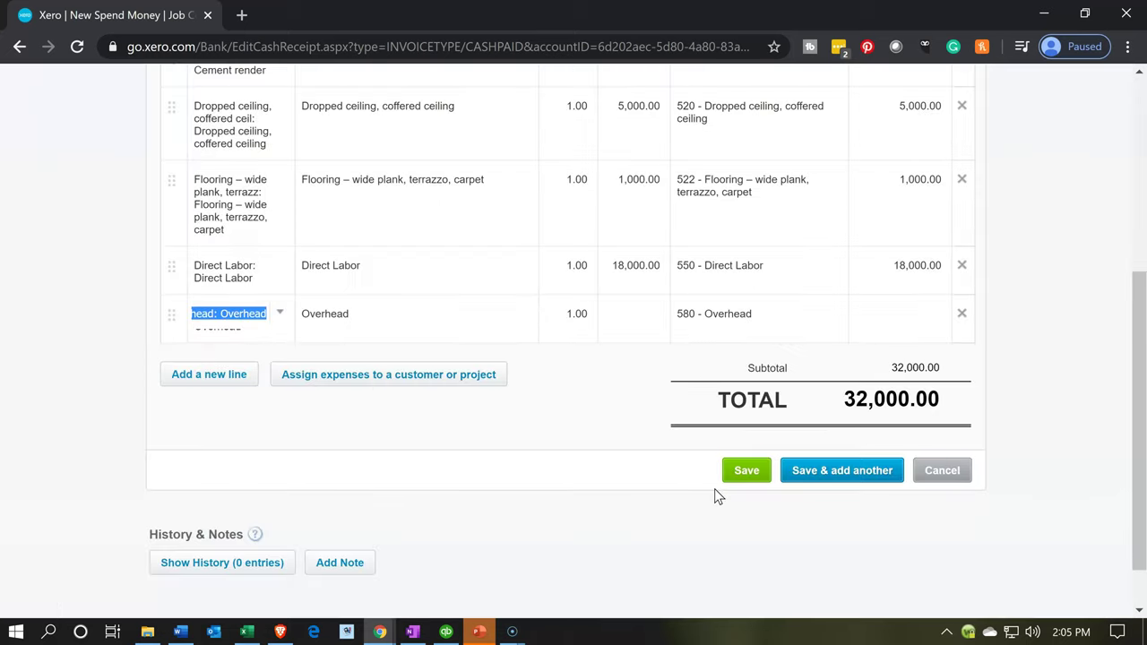
# Check Job 14's factory overhead in the Excel workbook and enter 9,000 as the Overhead line's unit price in Xero
pyautogui.scroll(2, 685, 525)
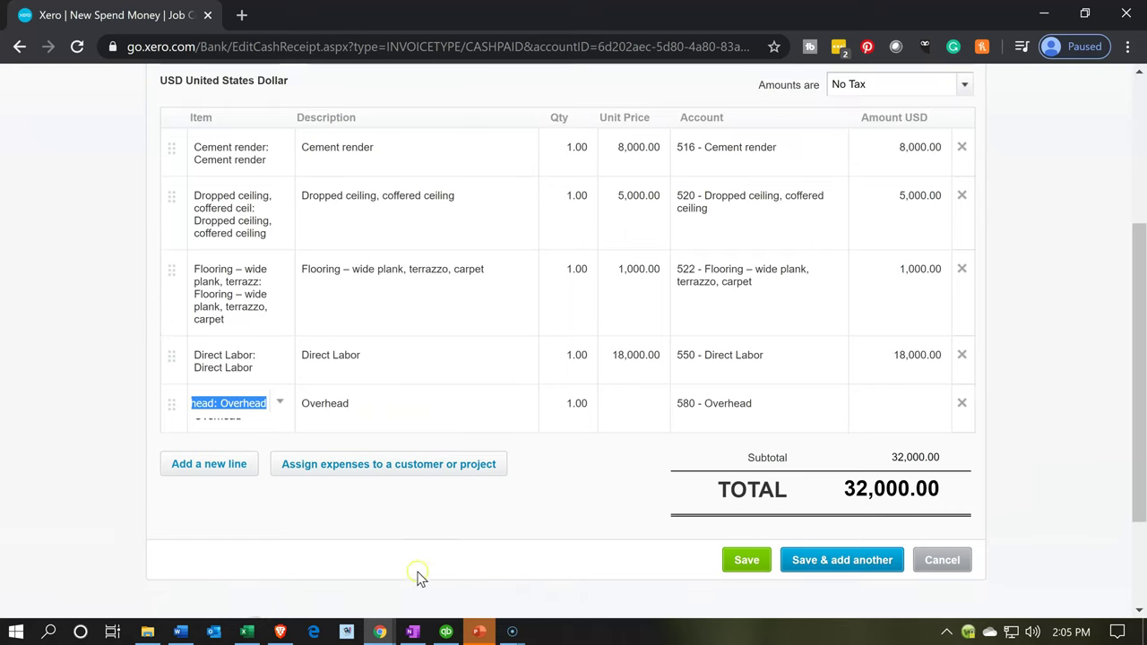
pyautogui.click(248, 632)
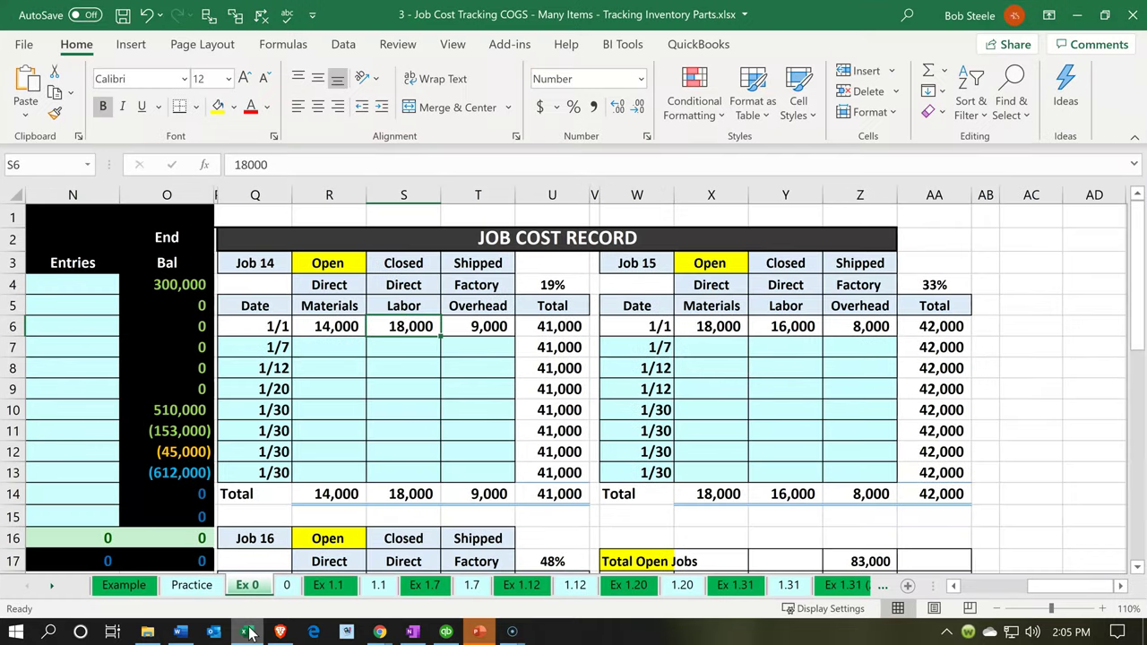
pyautogui.click(480, 325)
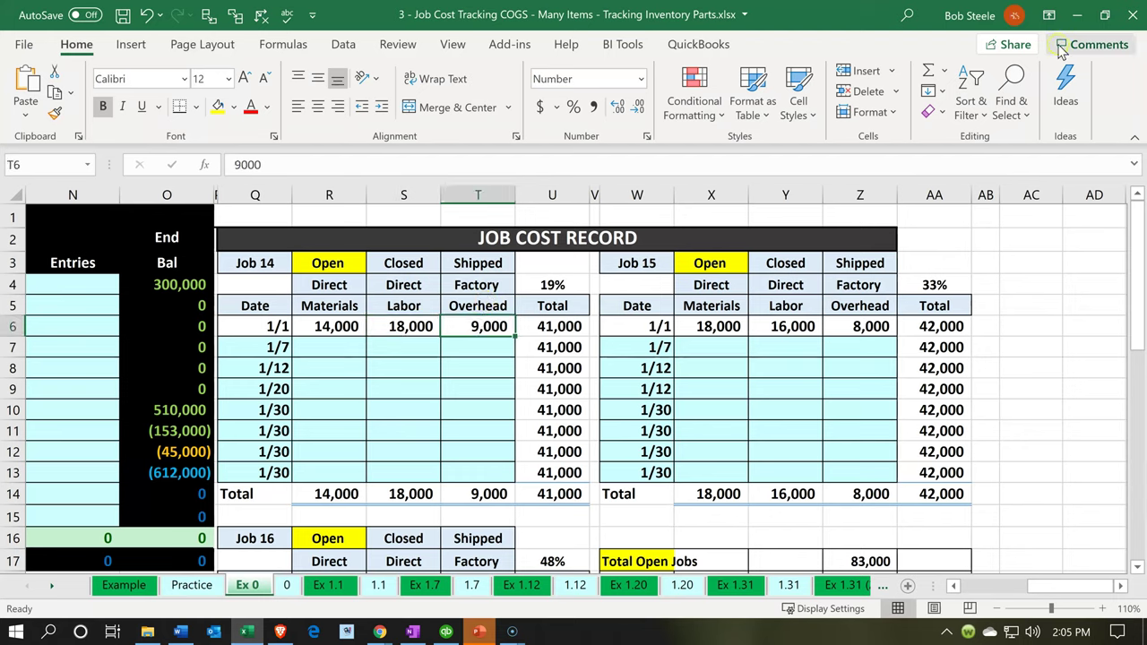
pyautogui.hotkey('alt', 'Tab')
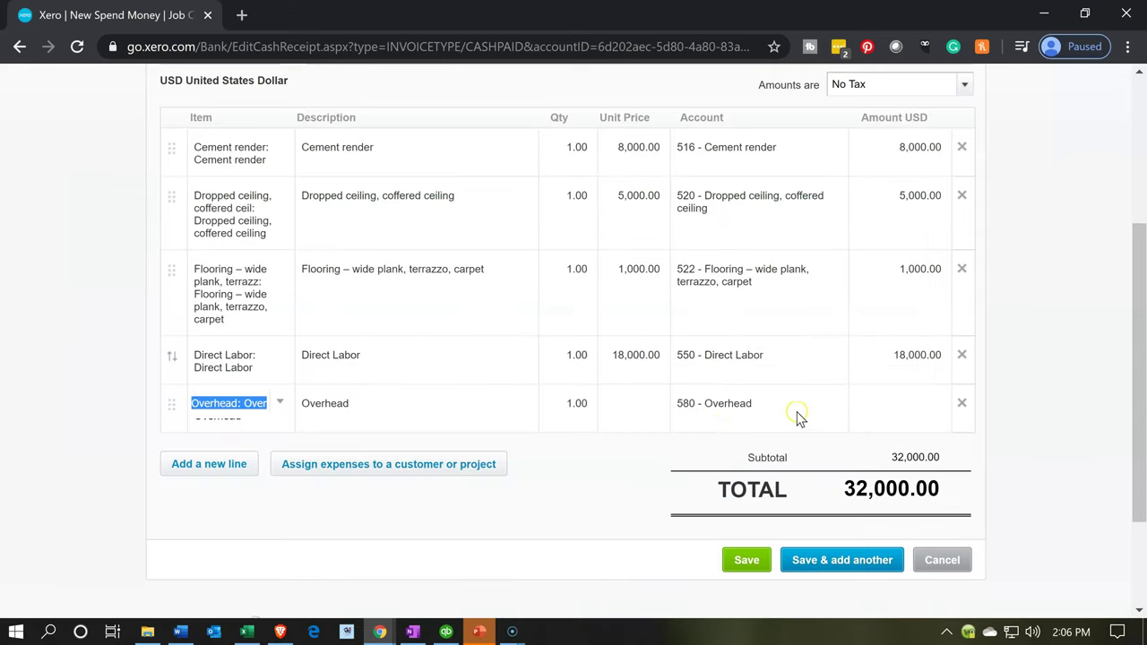
pyautogui.click(636, 399)
pyautogui.write('9000')
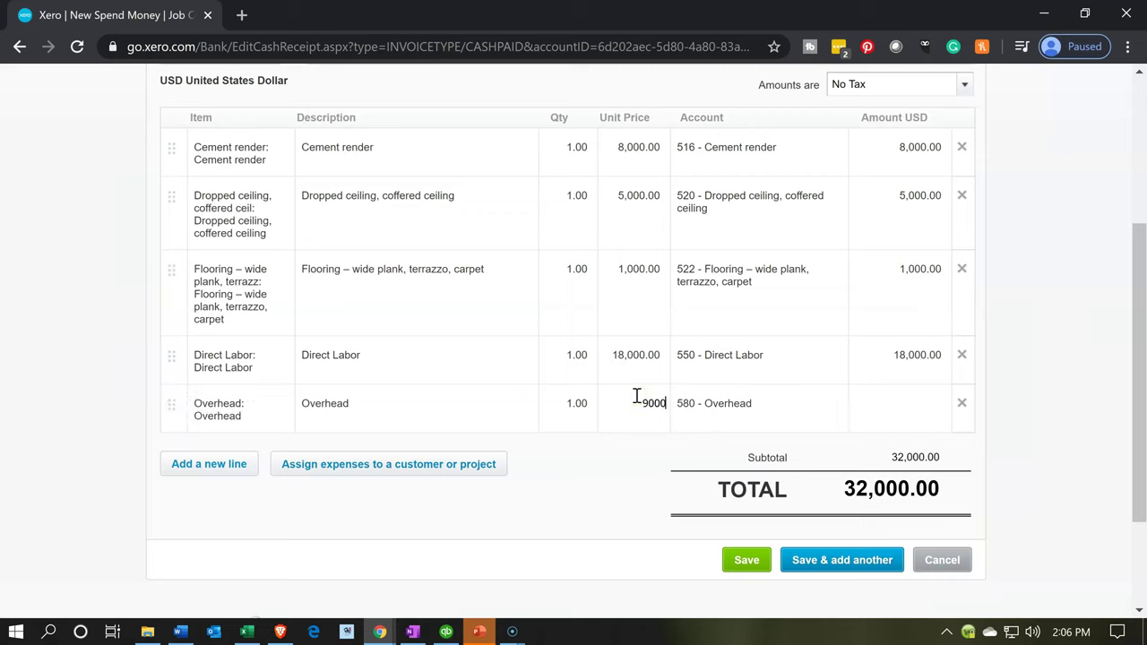
pyautogui.press('Tab')
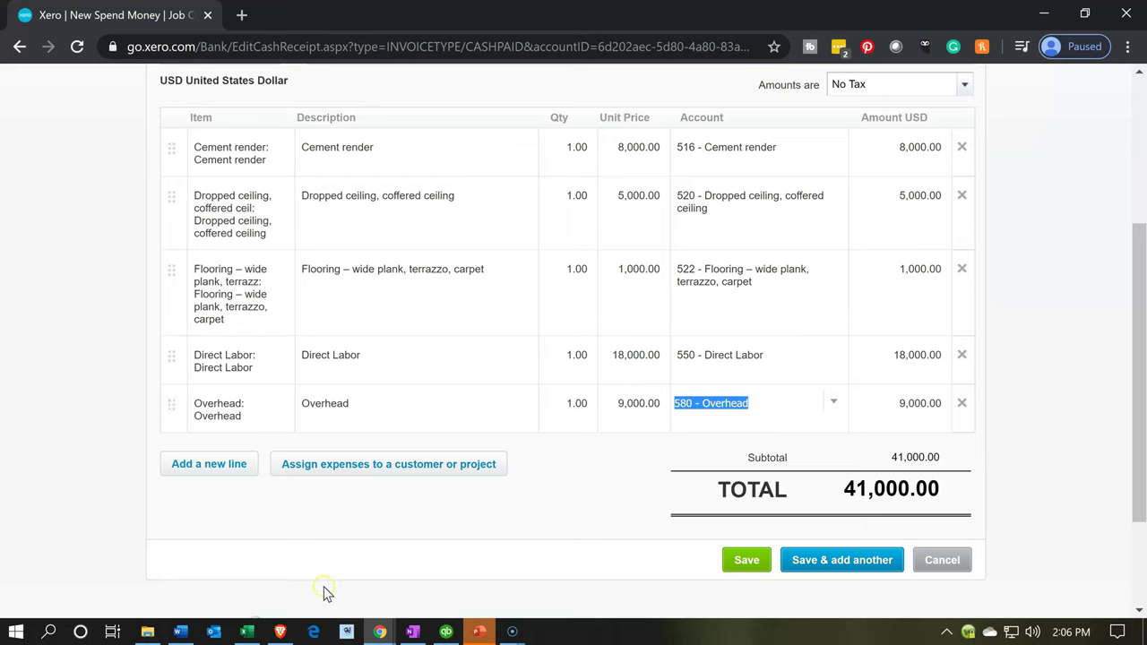
# Compare the transaction total with Job 14's total cost in the Excel workbook and return to Xero
pyautogui.click(245, 632)
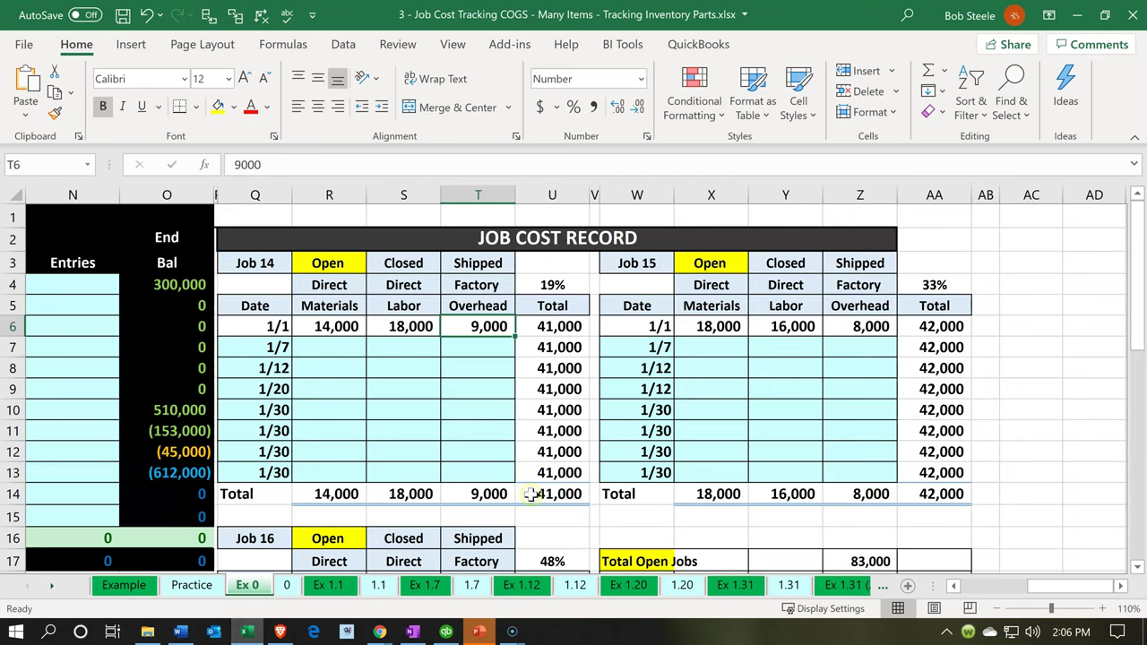
pyautogui.click(530, 493)
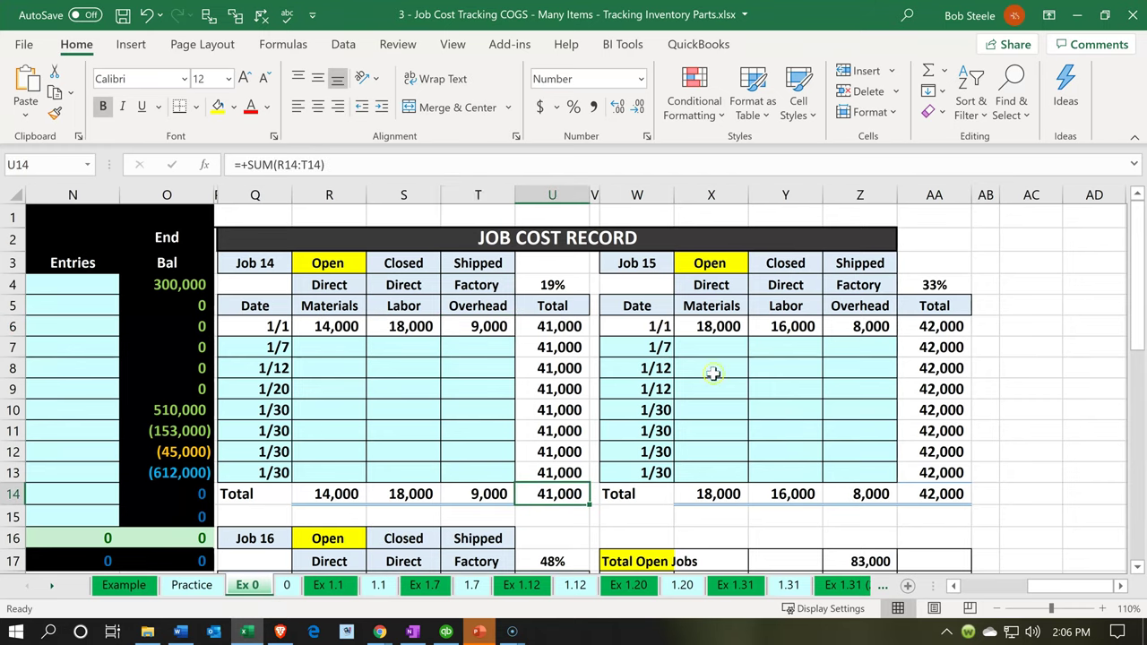
pyautogui.click(1076, 16)
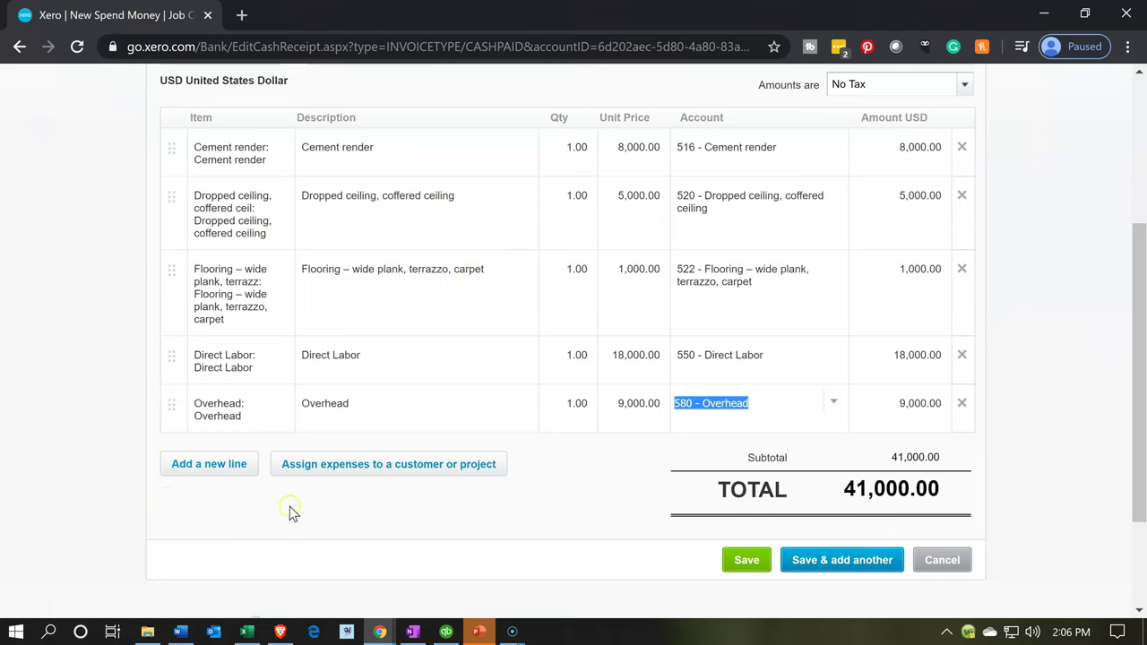
# Open the assignment of expenses to a customer or project and choose project 14 of Customer 1
pyautogui.click(377, 477)
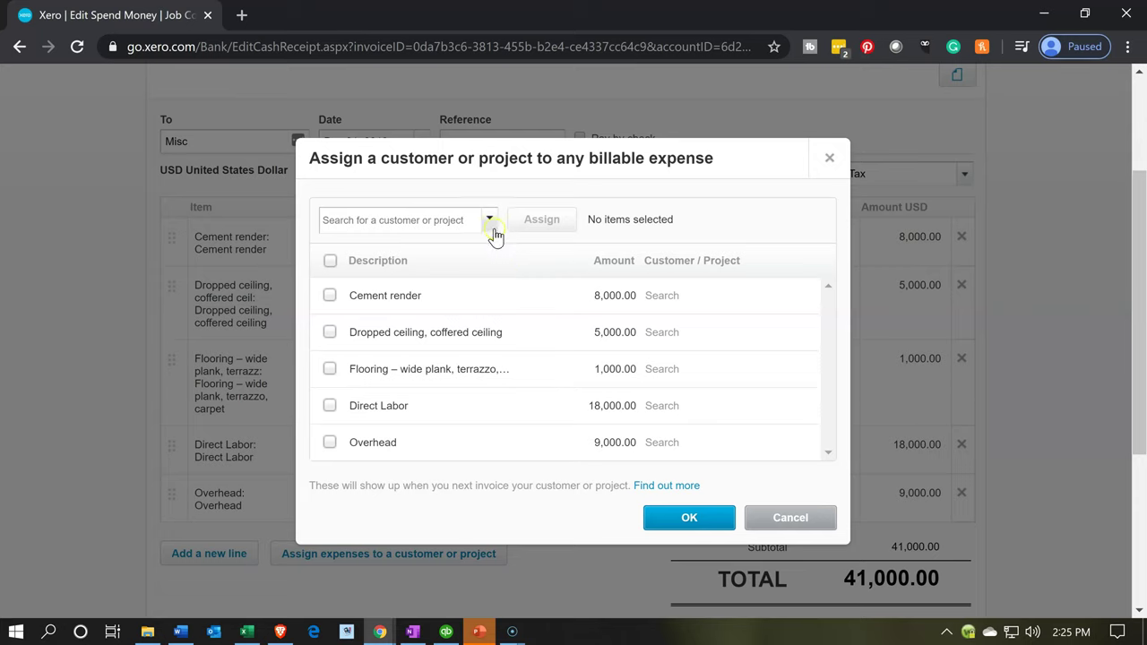
pyautogui.click(492, 224)
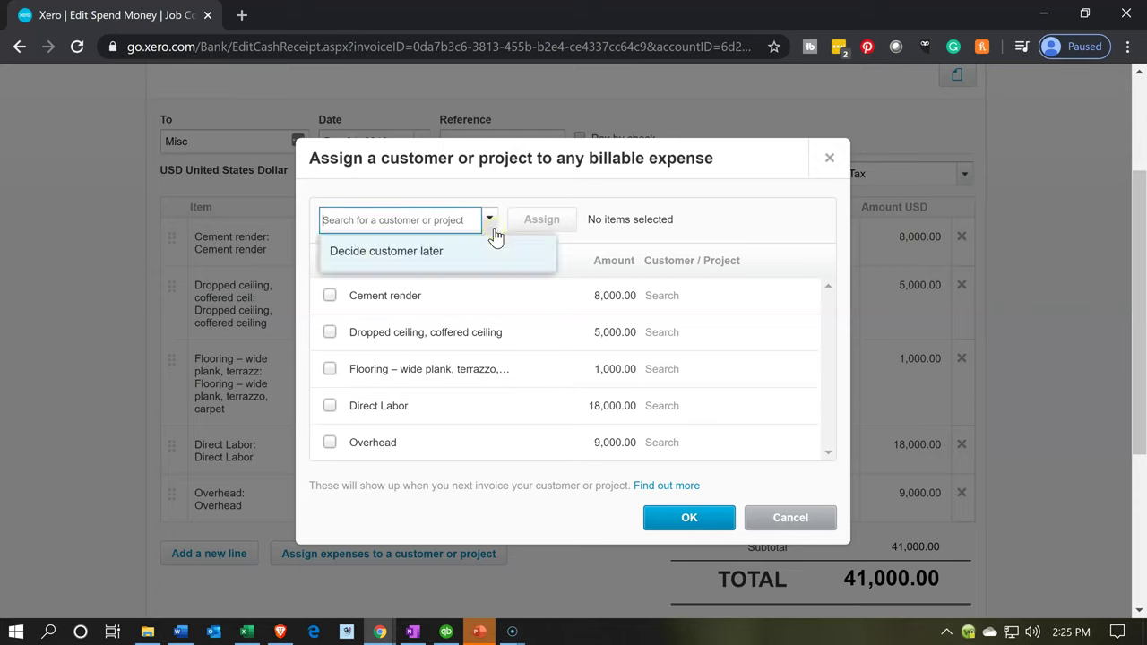
pyautogui.click(425, 218)
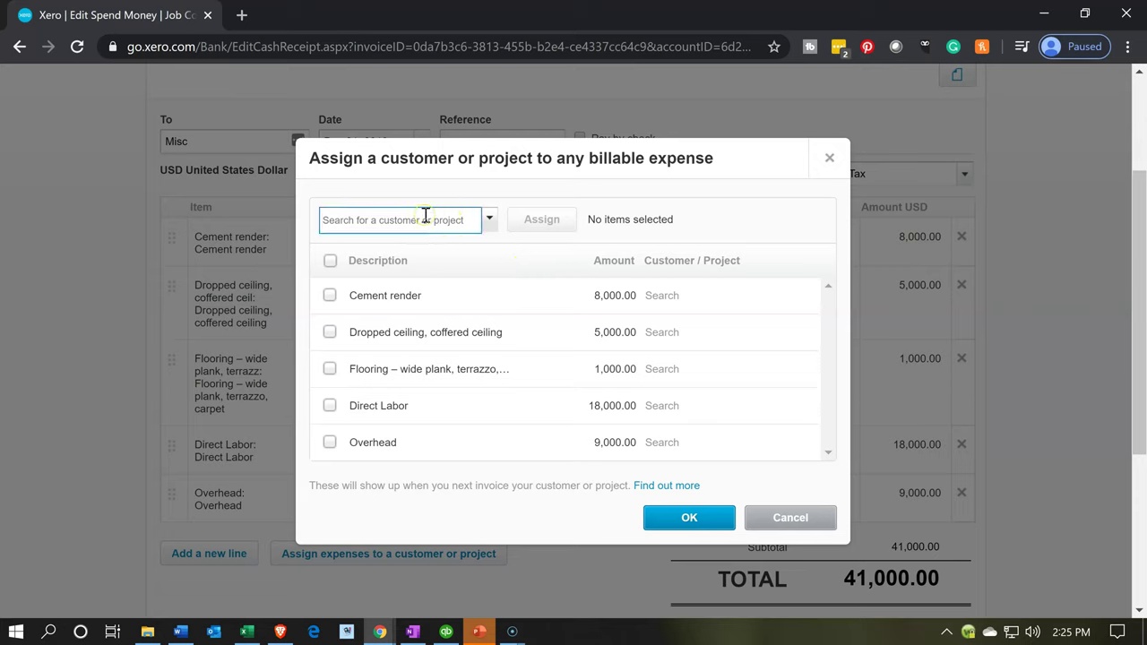
pyautogui.write('14')
pyautogui.click(407, 265)
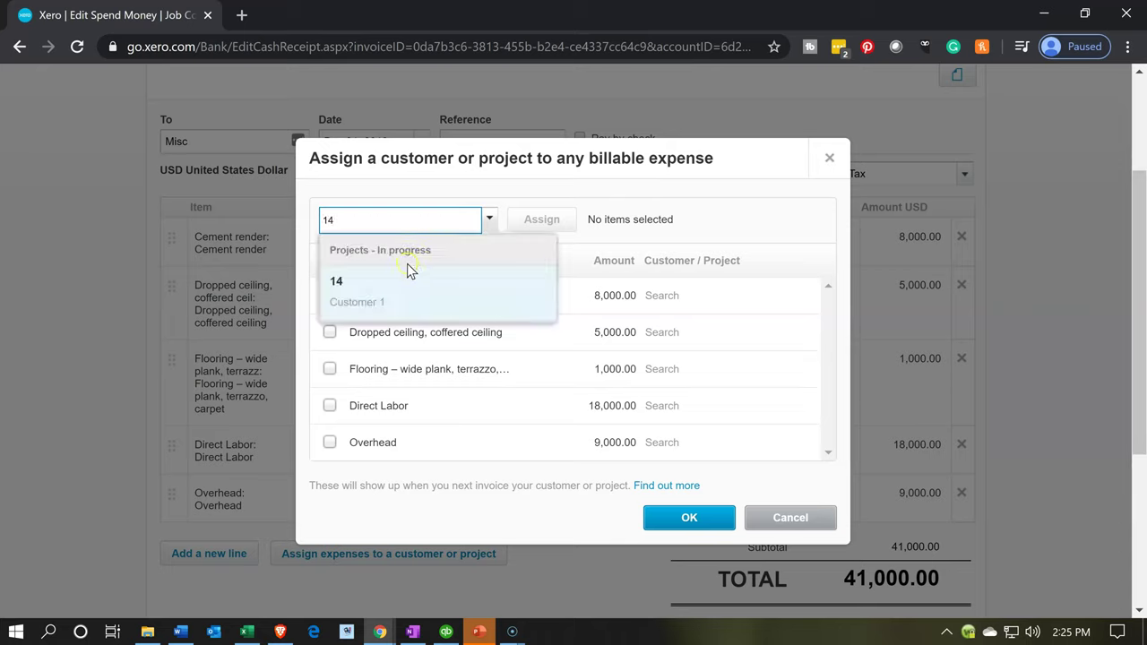
pyautogui.click(395, 318)
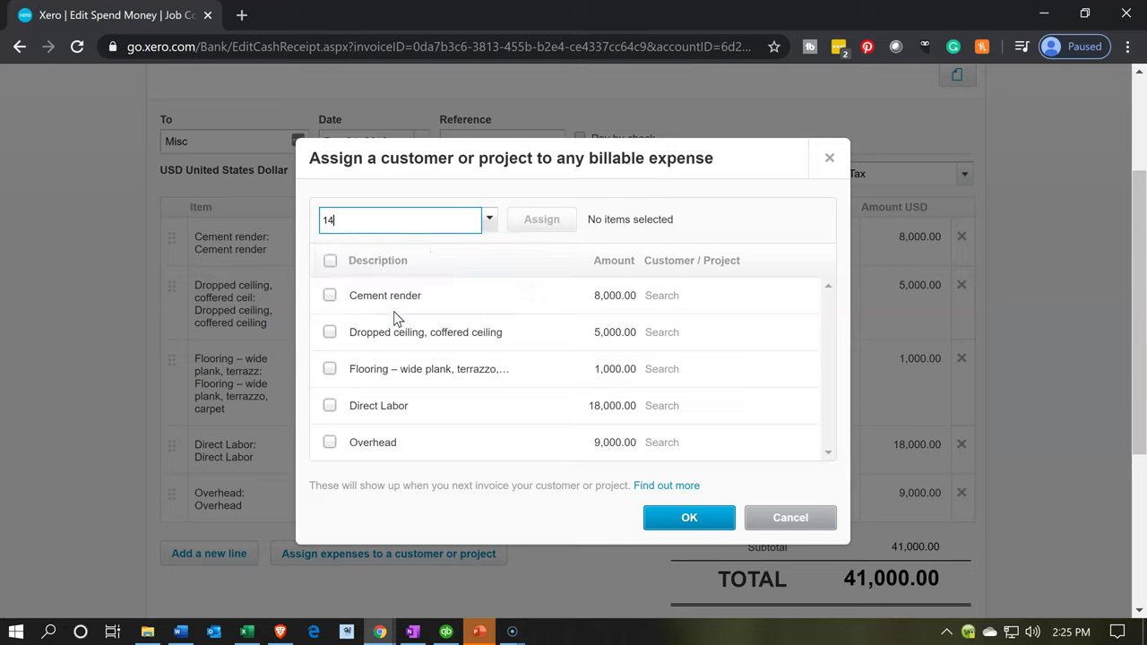
# Select all five billable expense lines, assign them to project 14 of Customer 1, and confirm the assignment
pyautogui.click(363, 309)
pyautogui.click(330, 298)
pyautogui.click(330, 261)
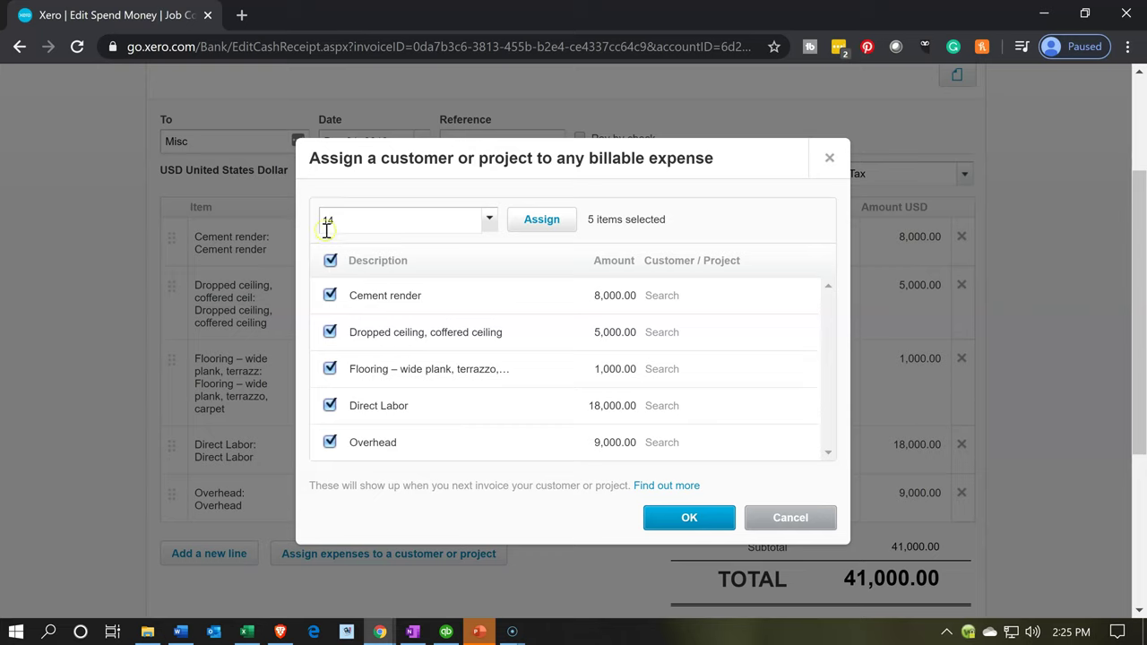
pyautogui.click(534, 226)
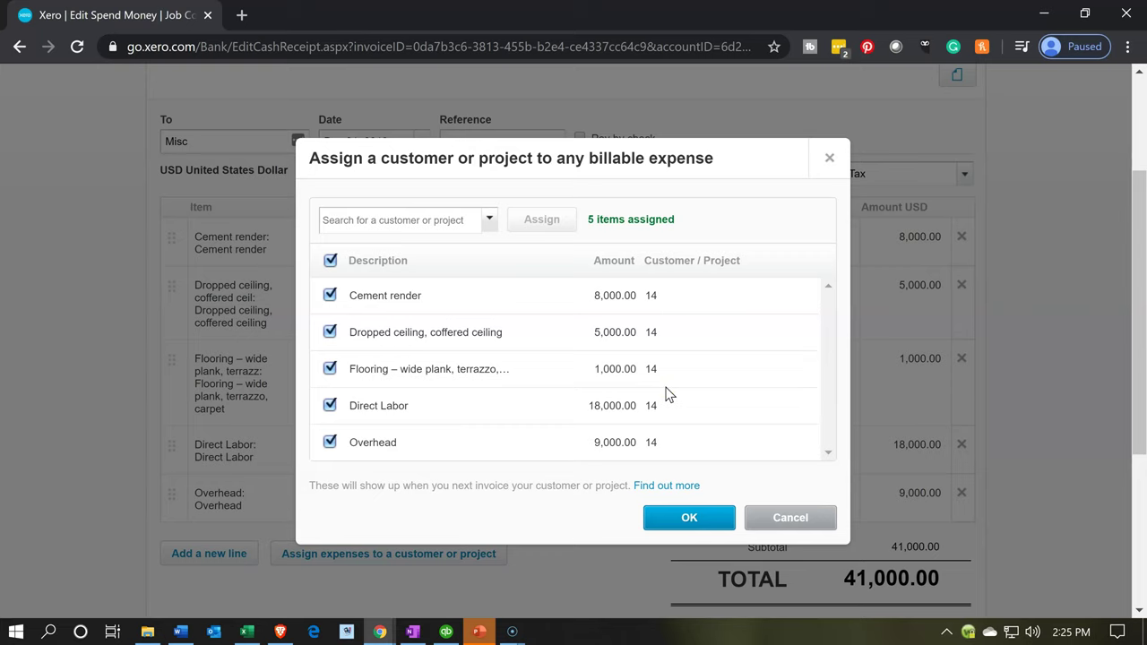
pyautogui.click(671, 517)
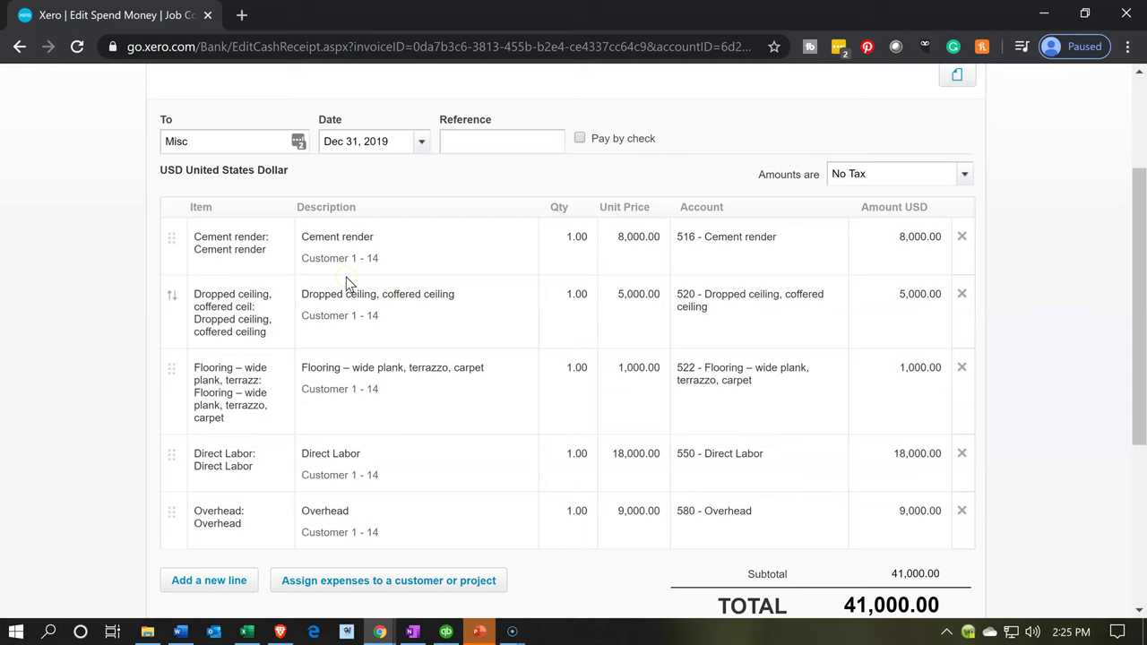
# Review the project assignments and amounts on the Spend Money transaction's lines and save the updated transaction
pyautogui.scroll(3, 347, 283)
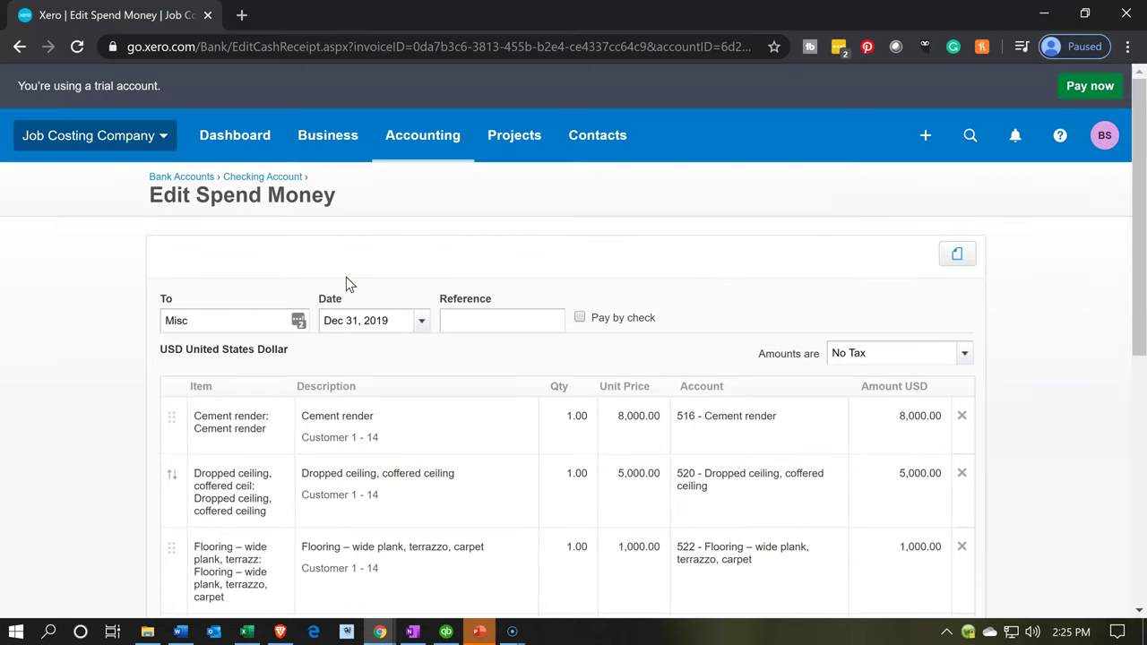
pyautogui.scroll(-3, 349, 283)
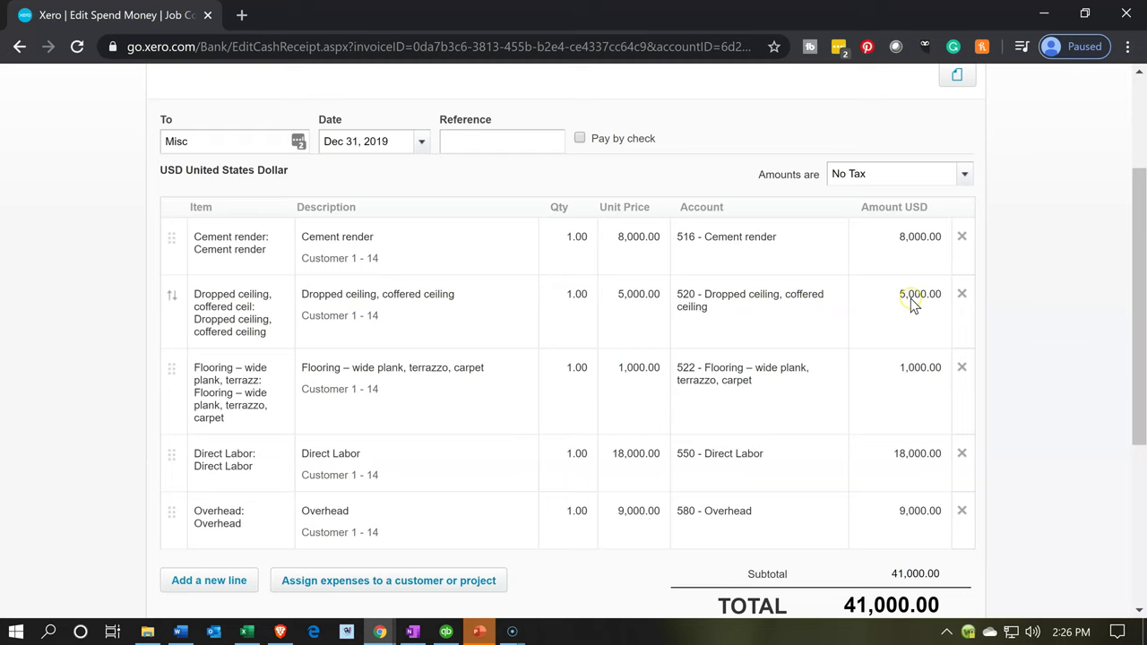
pyautogui.scroll(-1, 911, 305)
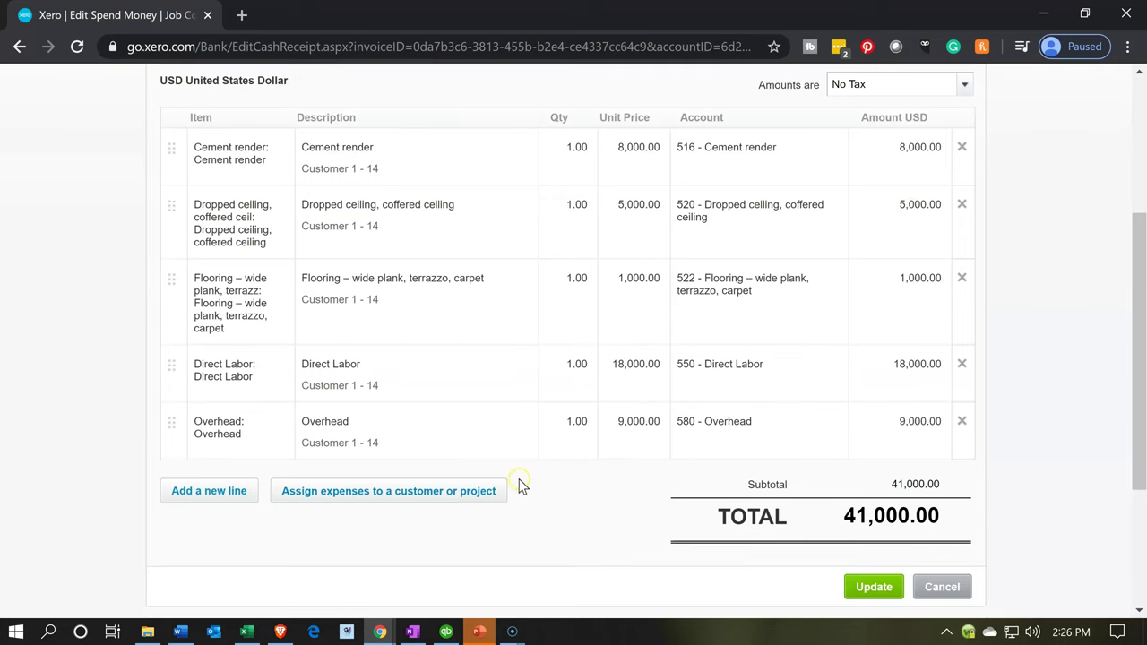
pyautogui.scroll(1, 522, 487)
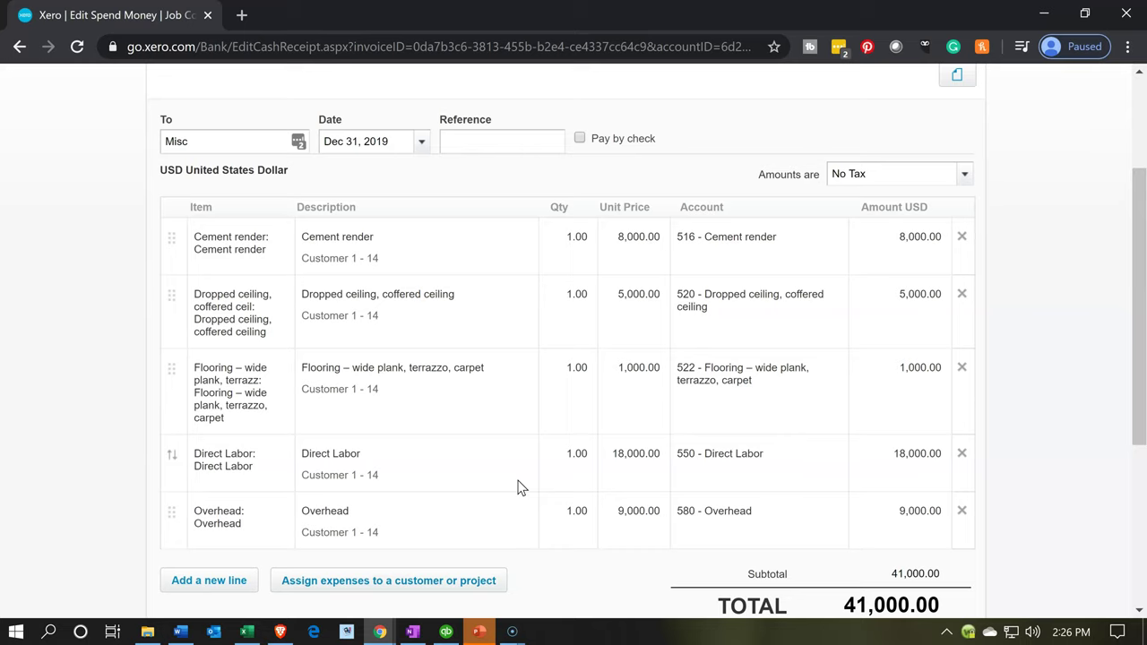
pyautogui.scroll(-2, 521, 487)
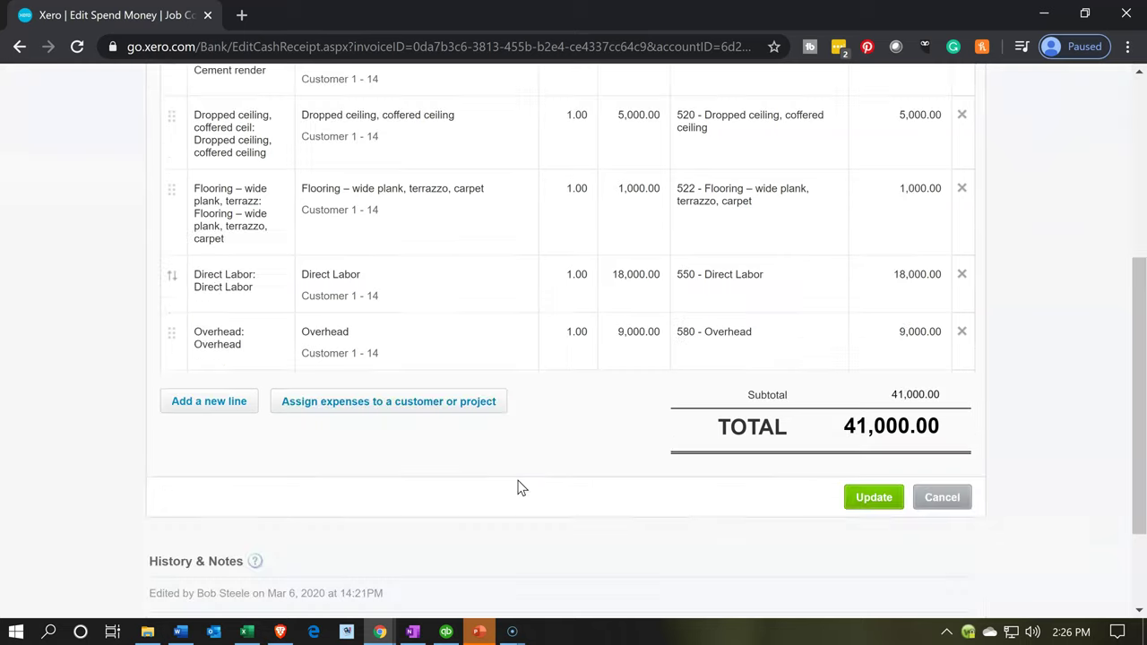
pyautogui.click(868, 498)
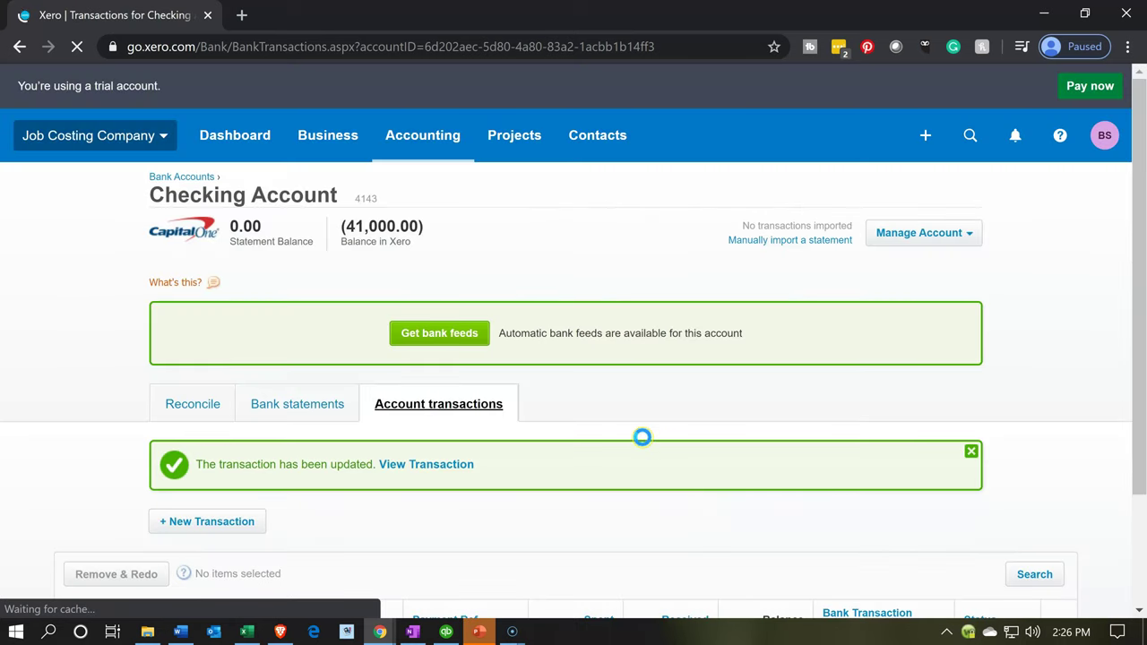
# Open project 14 of Customer 1 from the list of all projects and review its untracked expenses
pyautogui.click(539, 156)
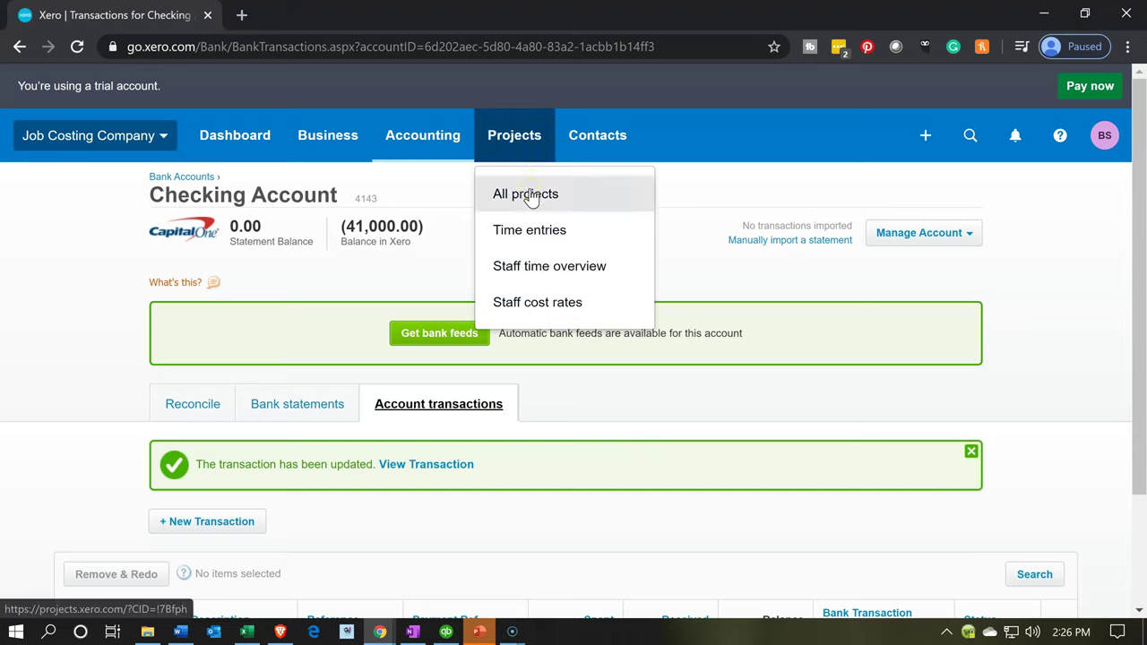
pyautogui.click(530, 195)
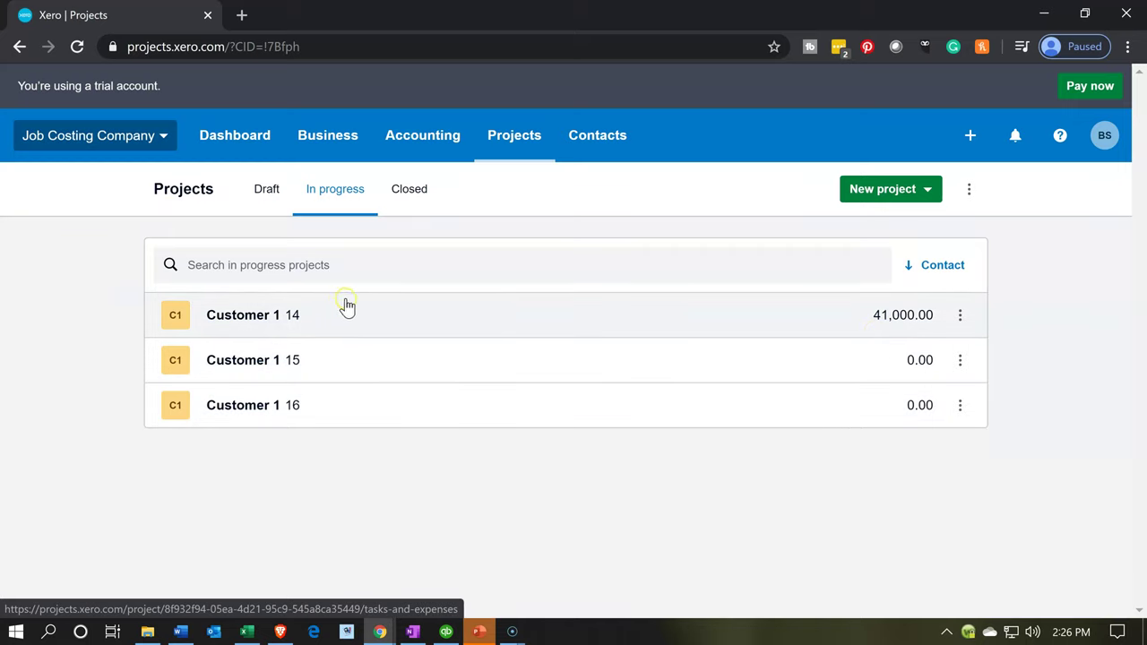
pyautogui.click(273, 324)
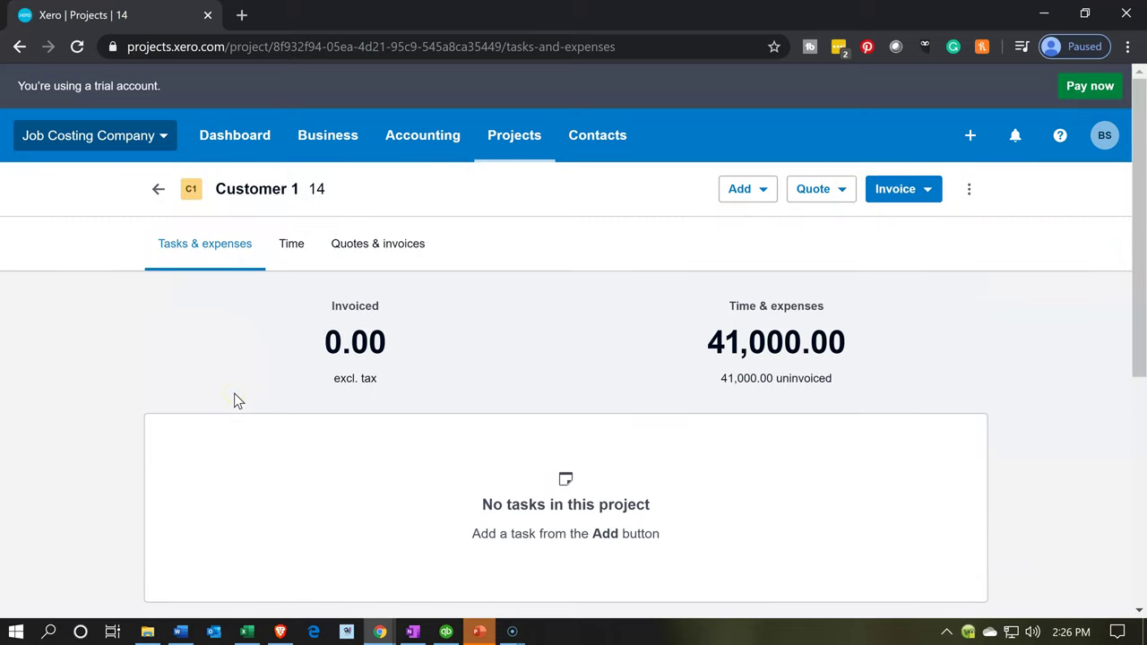
pyautogui.scroll(-3, 236, 401)
pyautogui.scroll(-2, 236, 403)
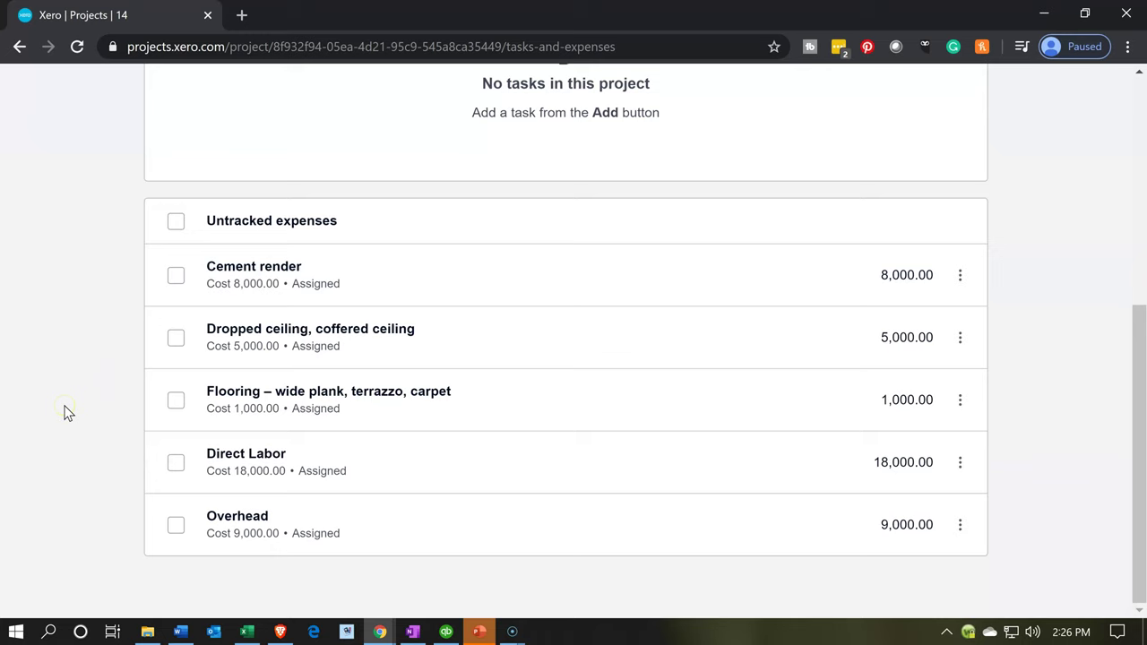
pyautogui.scroll(5, 107, 411)
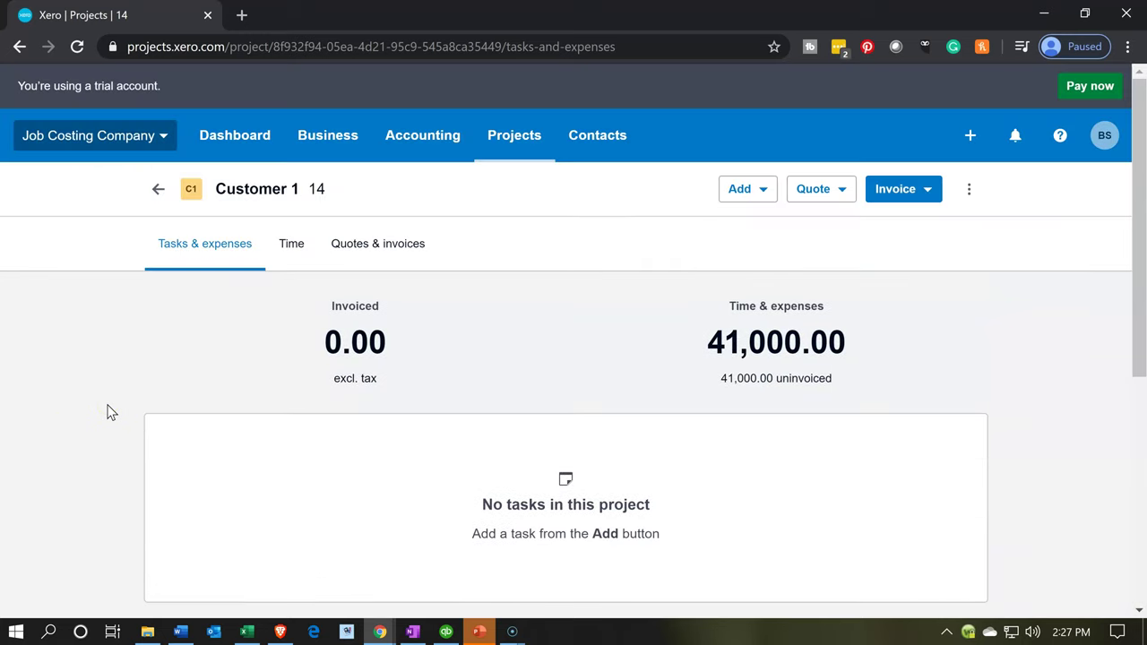
# Open the Balance Sheet report and duplicate its browser tab
pyautogui.click(403, 147)
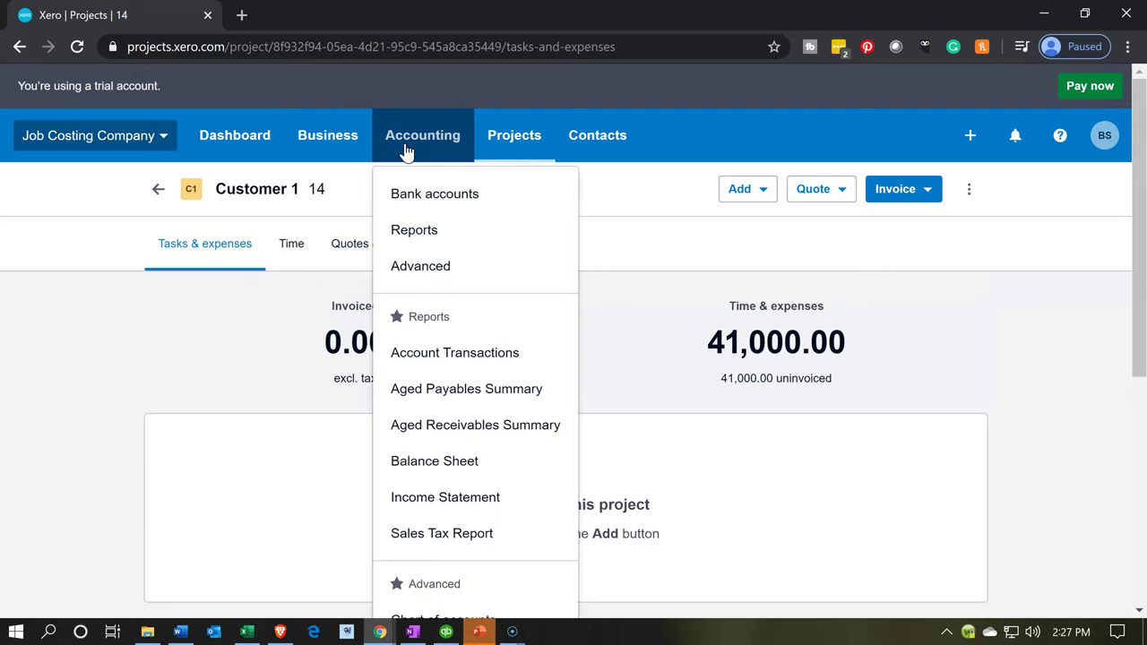
pyautogui.click(416, 476)
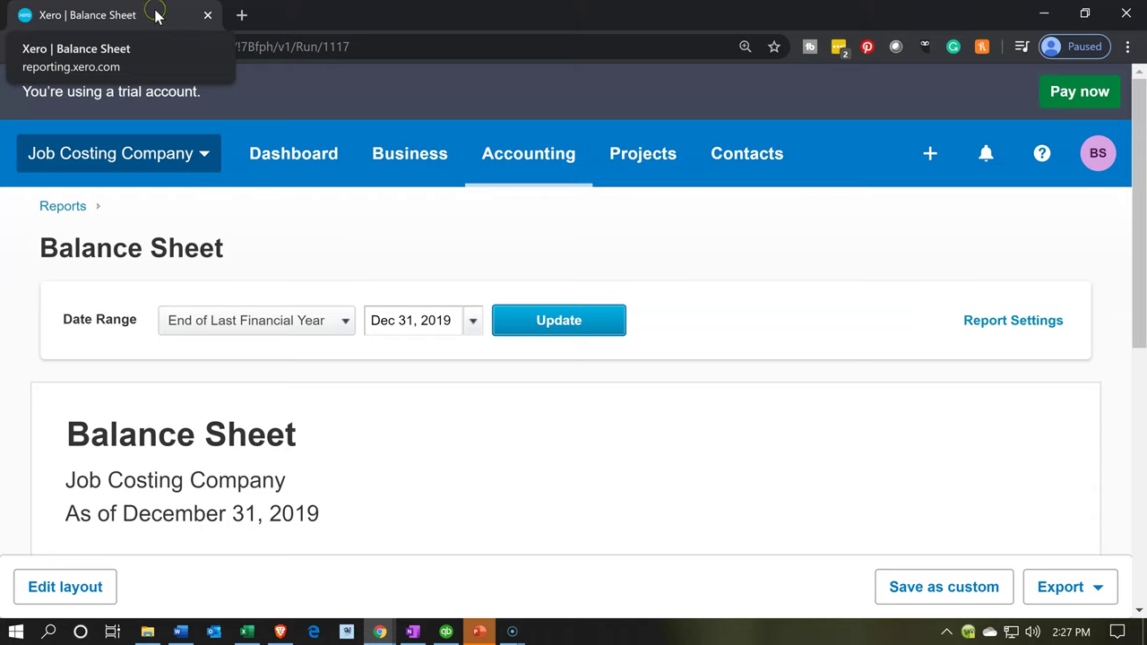
pyautogui.rightClick(155, 16)
pyautogui.click(178, 75)
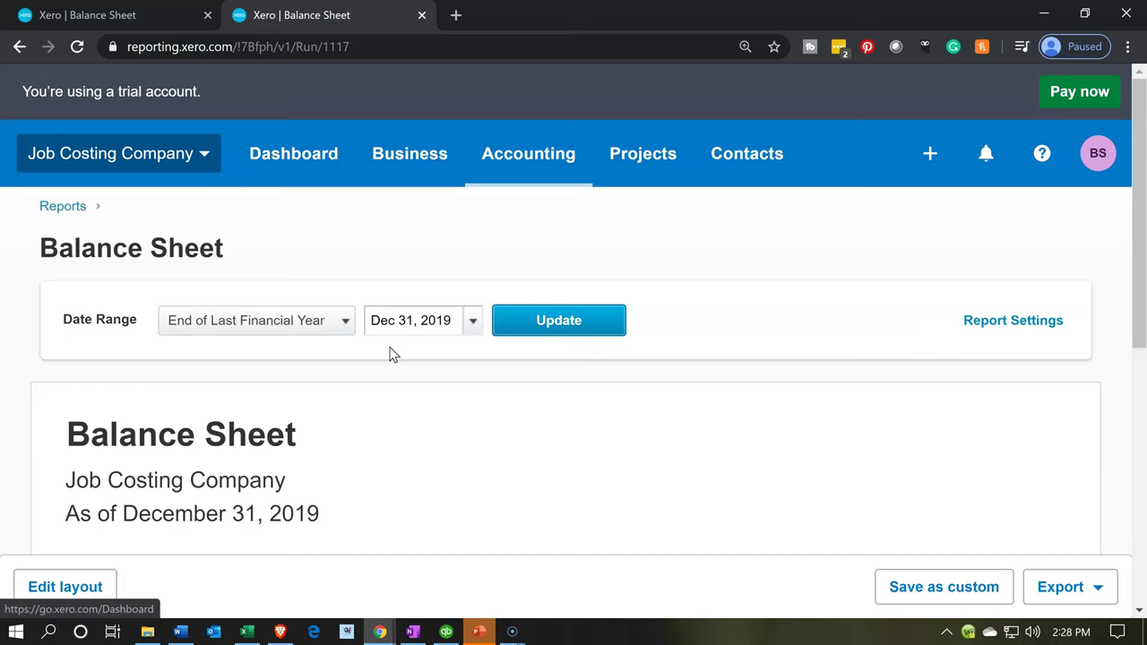
# Examine the Checking Account liability and Current Year Earnings on the Balance Sheet as of Dec 31, 2019
pyautogui.scroll(-4, 390, 353)
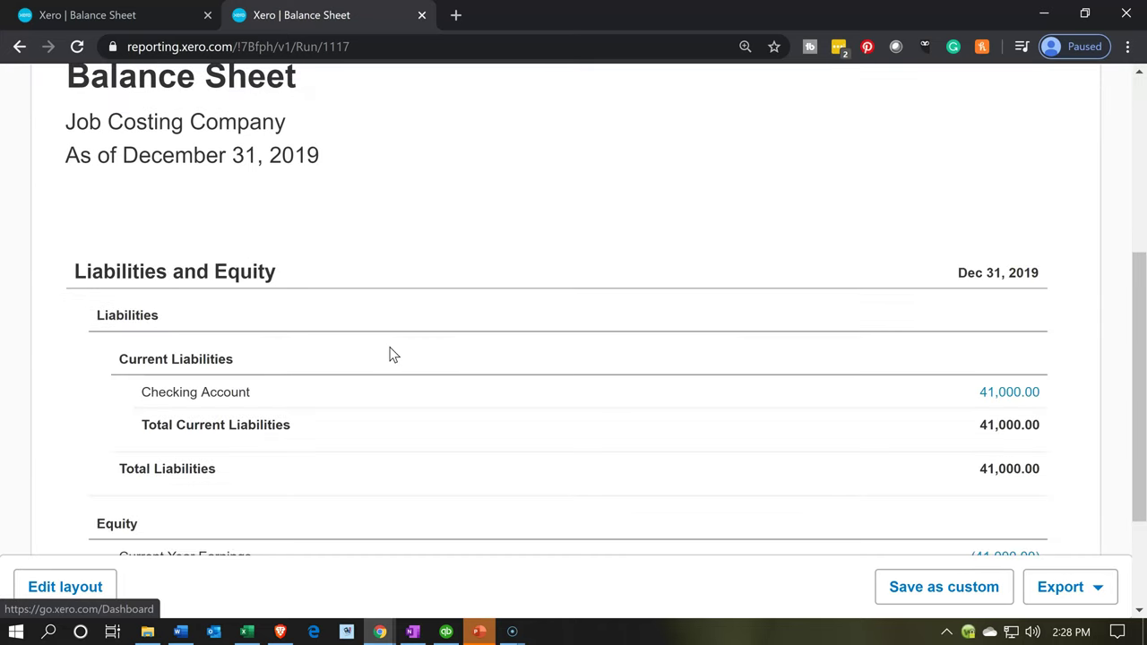
pyautogui.click(932, 414)
pyautogui.click(175, 352)
pyautogui.scroll(-1, 176, 356)
pyautogui.scroll(-1, 175, 355)
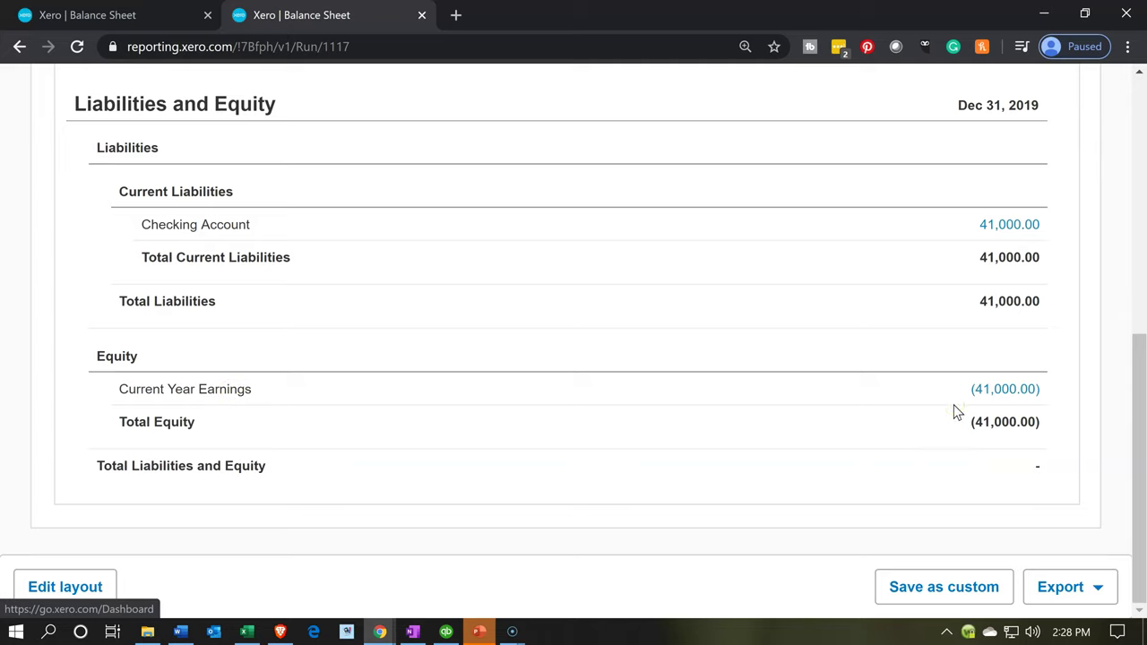
pyautogui.click(961, 407)
pyautogui.click(240, 421)
# Set the Balance Sheet date to Jan 31, 2020, update the report, and check the Retained Earnings line
pyautogui.scroll(10, 235, 419)
pyautogui.click(483, 329)
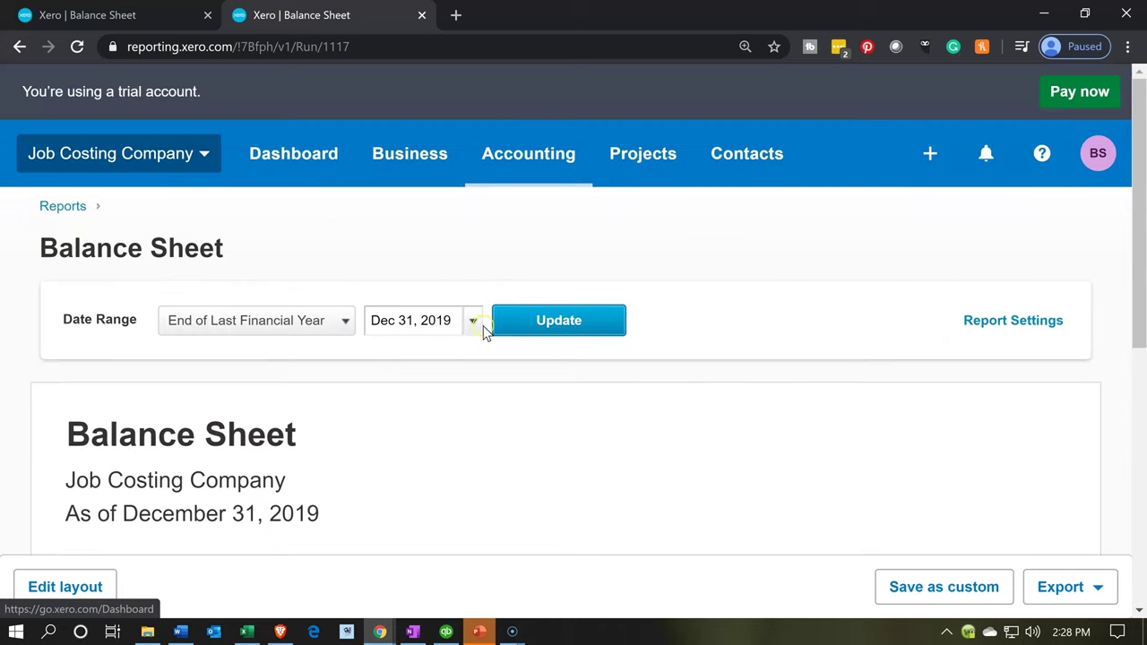
pyautogui.click(474, 331)
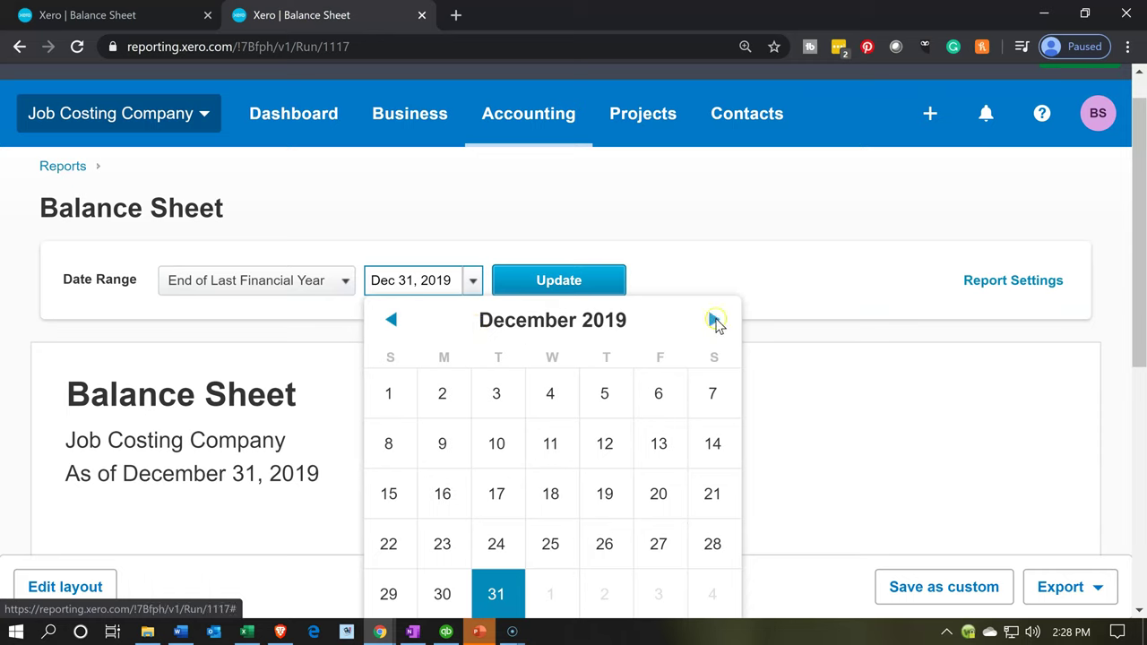
pyautogui.click(715, 322)
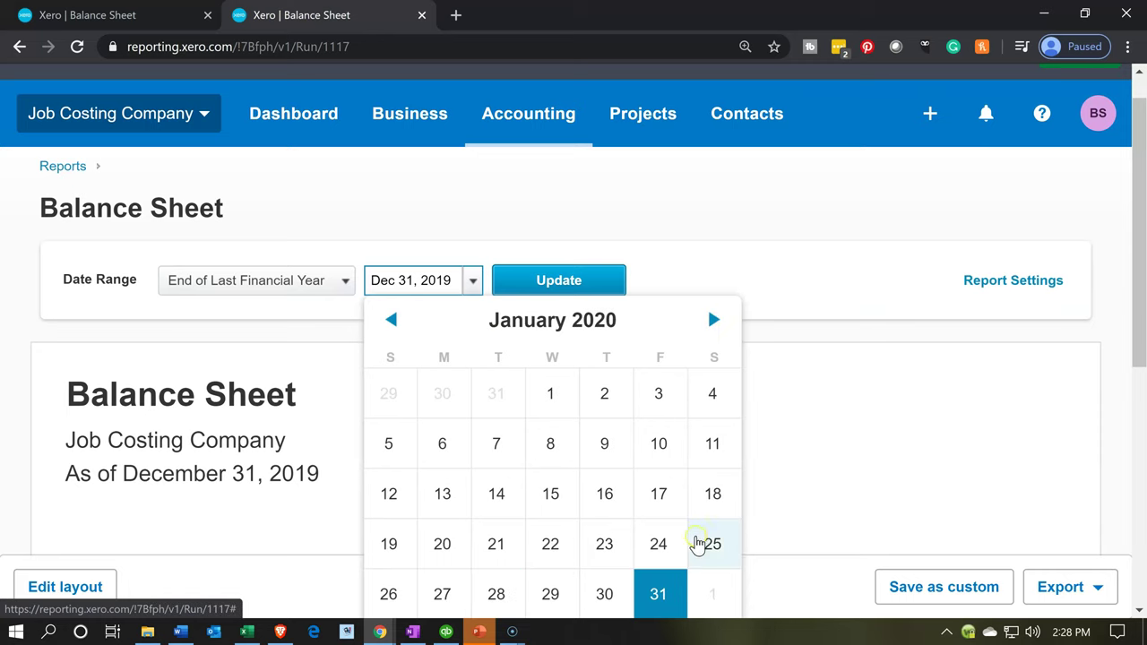
pyautogui.click(659, 595)
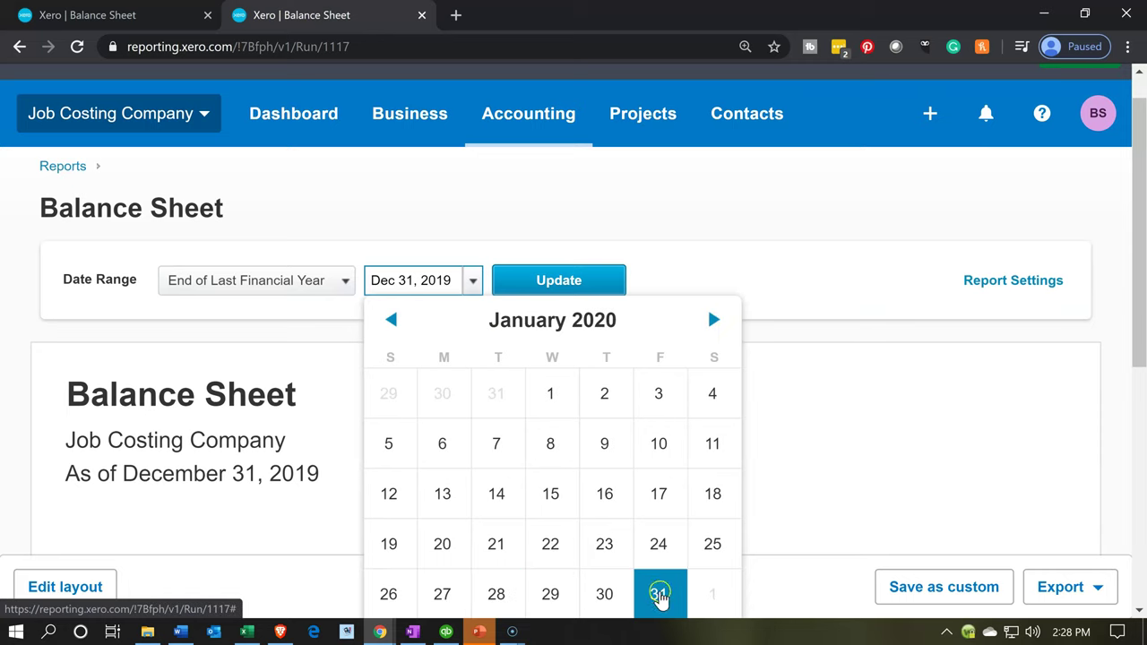
pyautogui.click(553, 279)
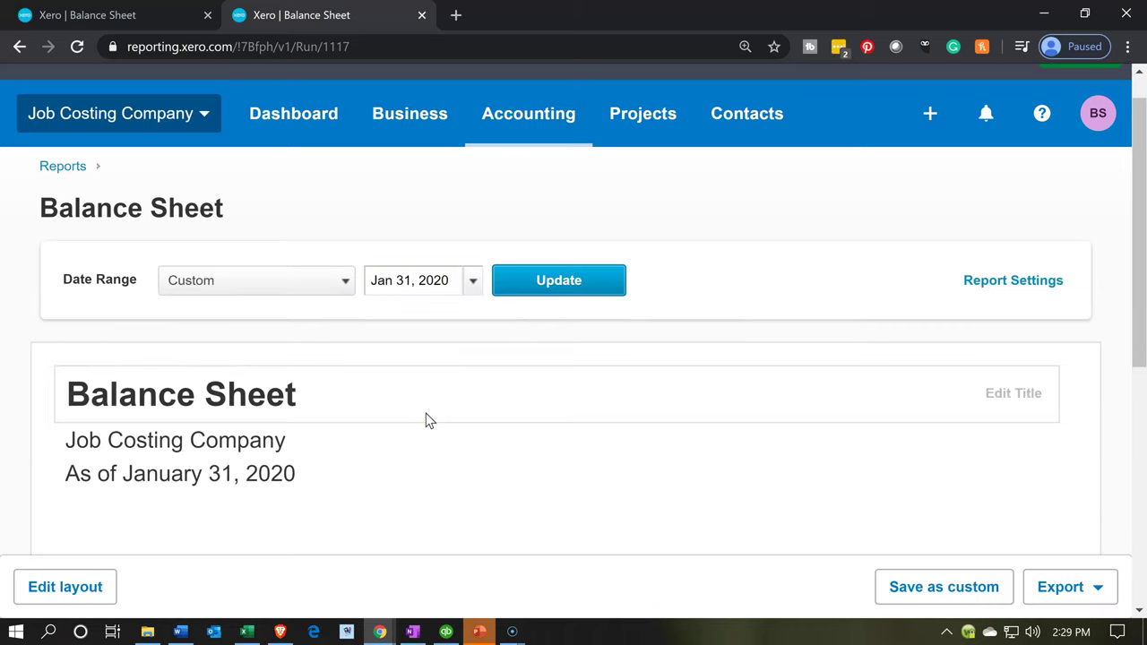
pyautogui.scroll(-5, 427, 420)
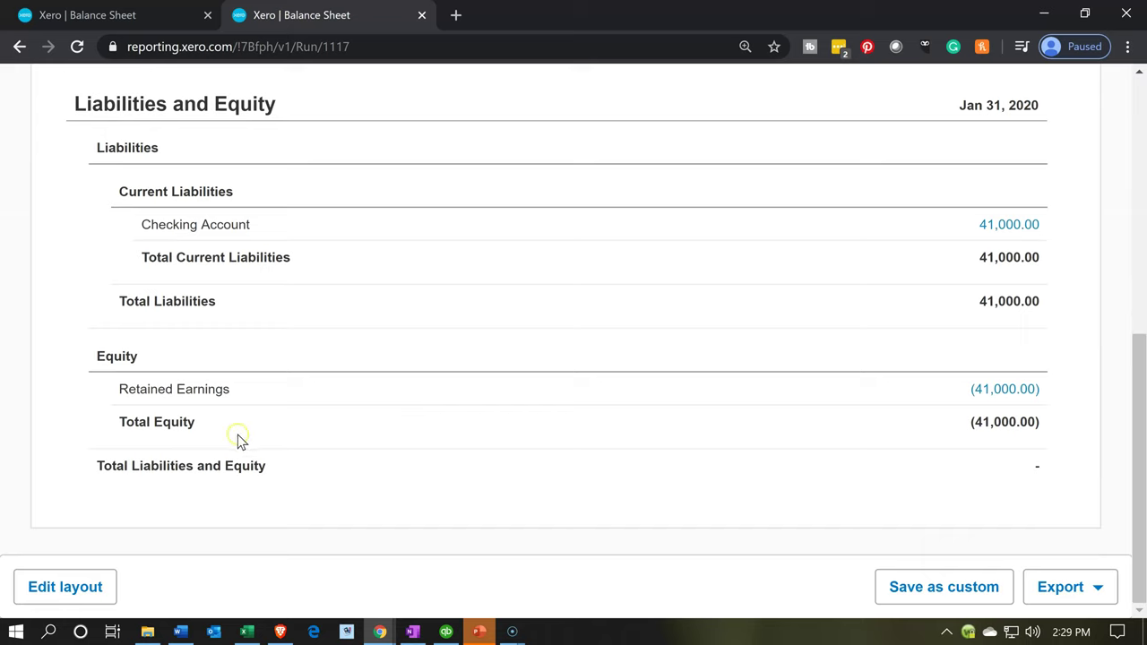
pyautogui.click(209, 407)
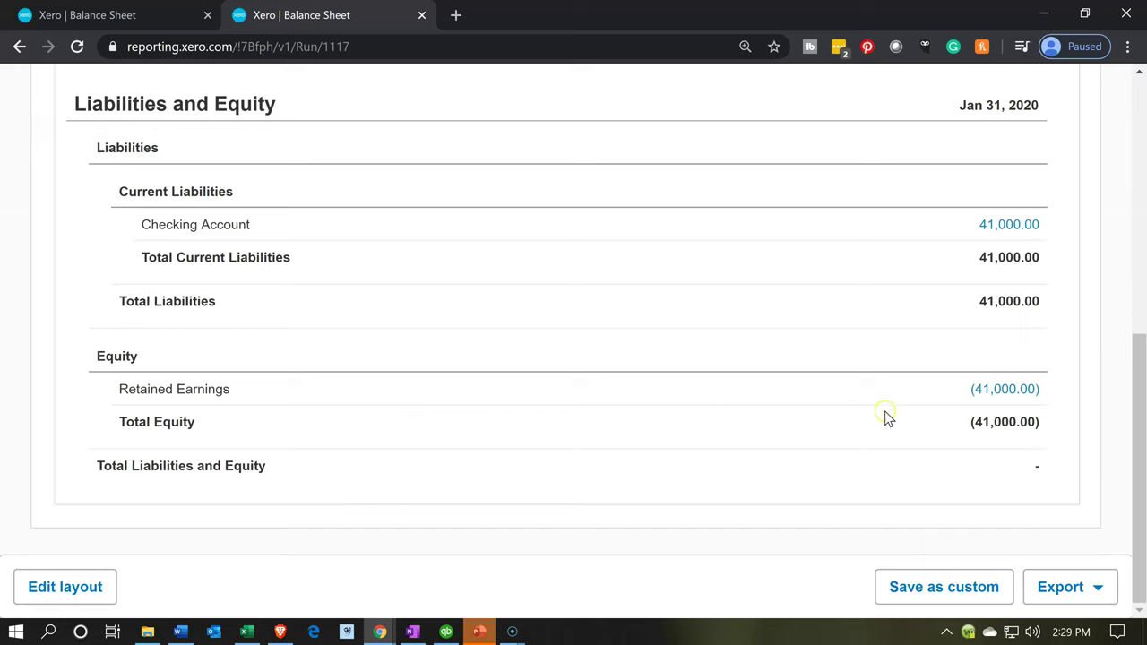
pyautogui.click(967, 406)
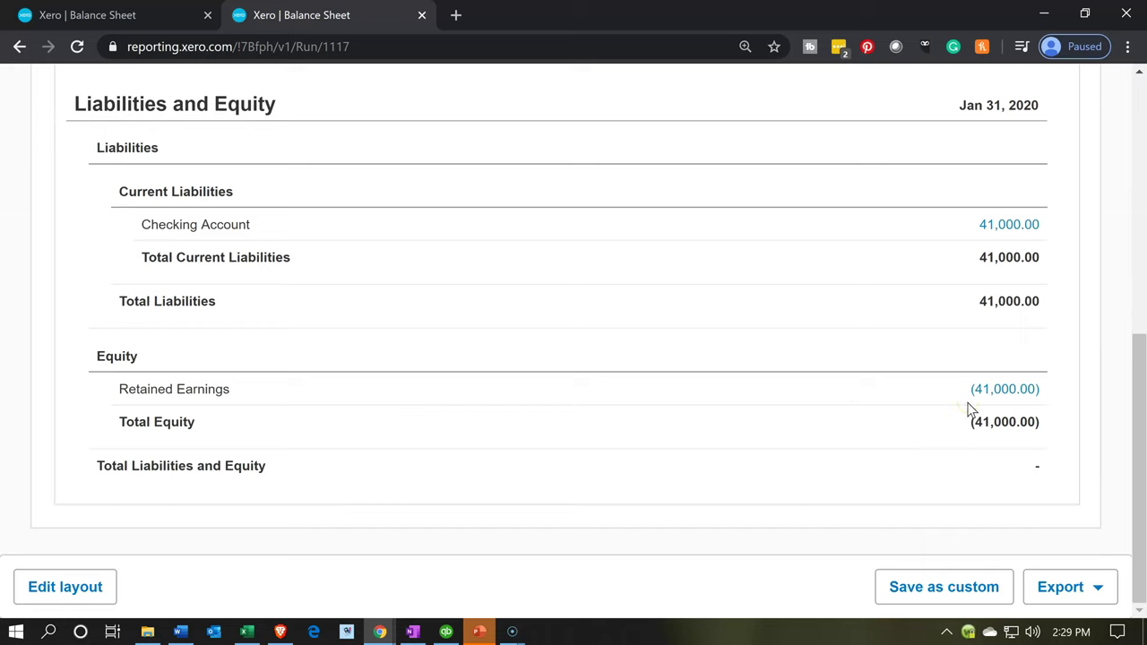
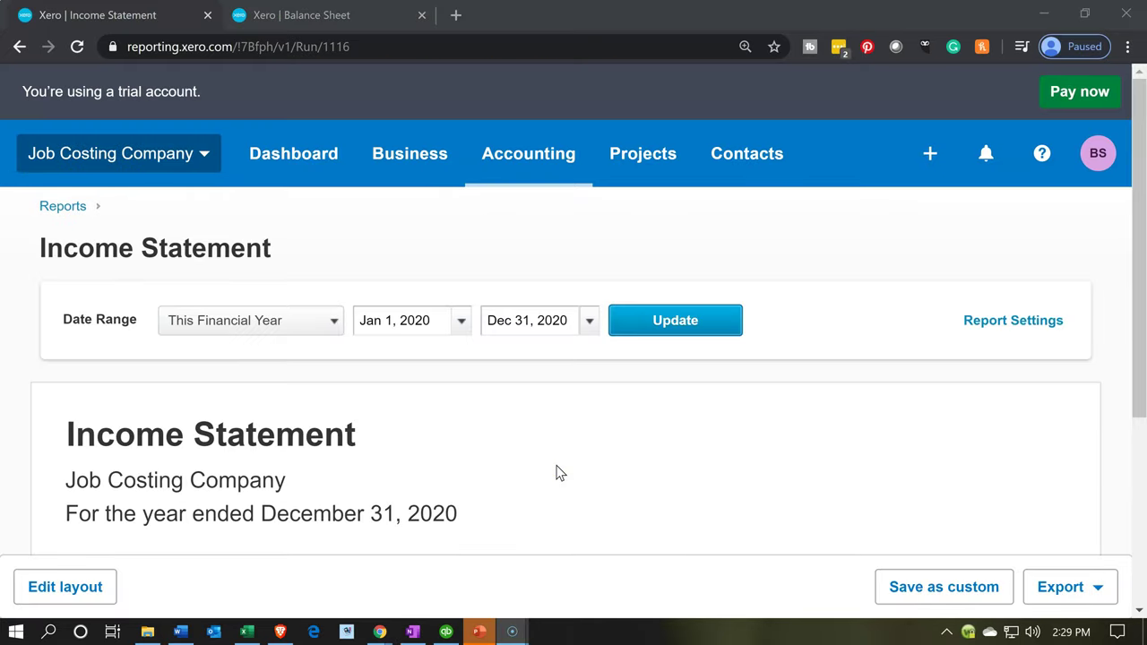
# Look over the Income Statement for 2020 and set the report's start date to Dec 31, 2019
pyautogui.scroll(-3, 556, 473)
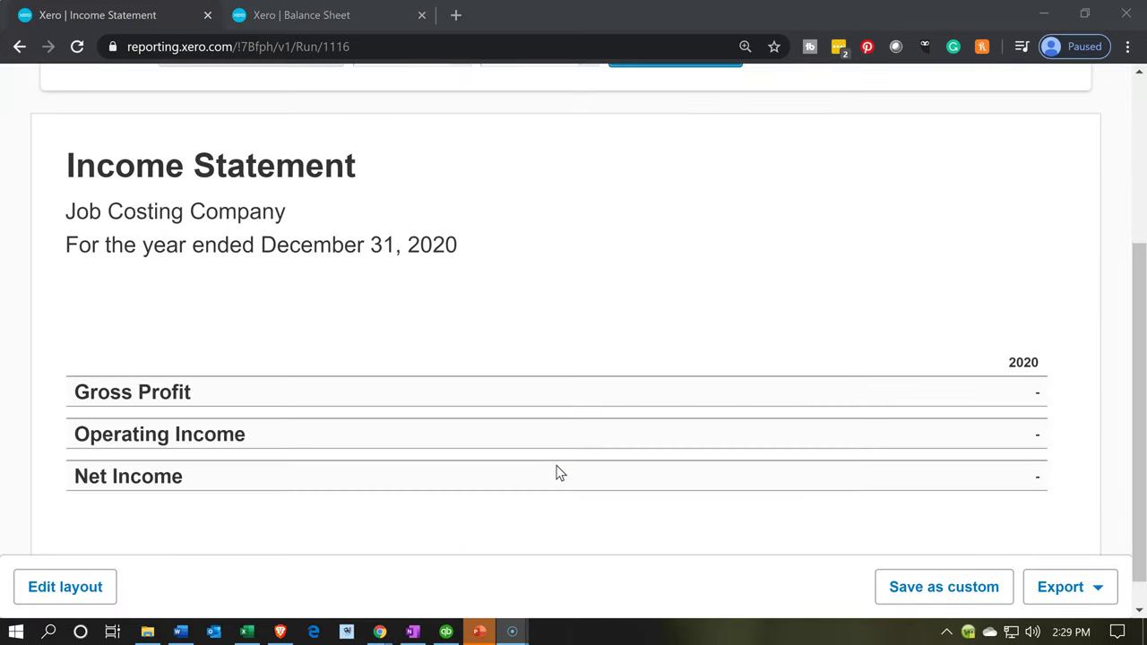
pyautogui.scroll(3, 556, 473)
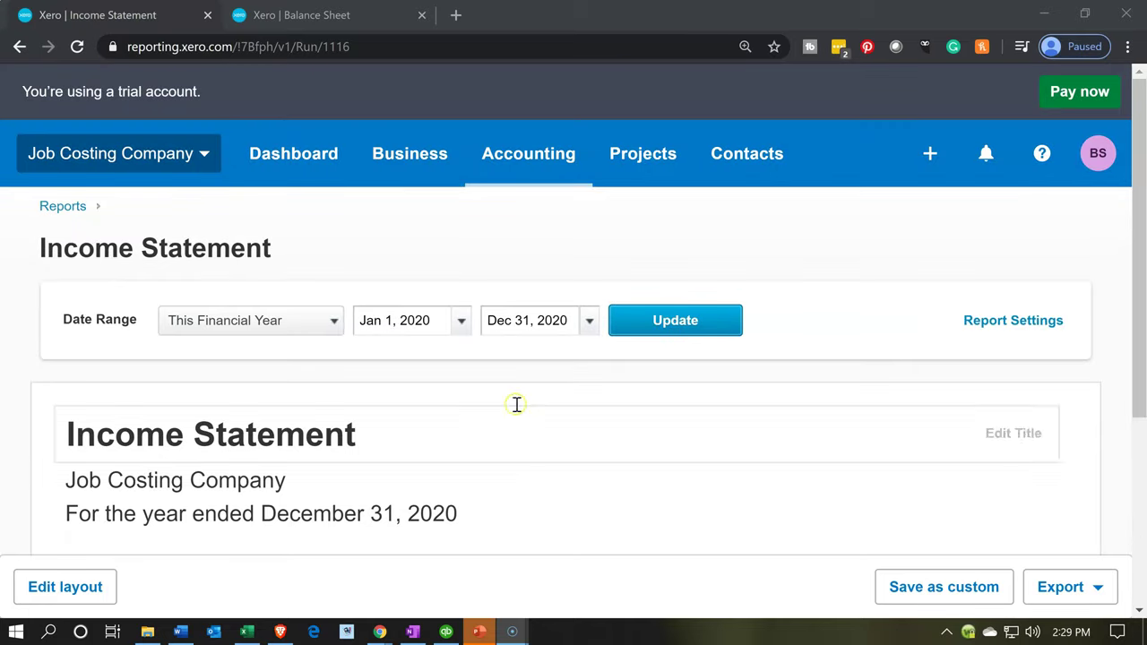
pyautogui.click(462, 323)
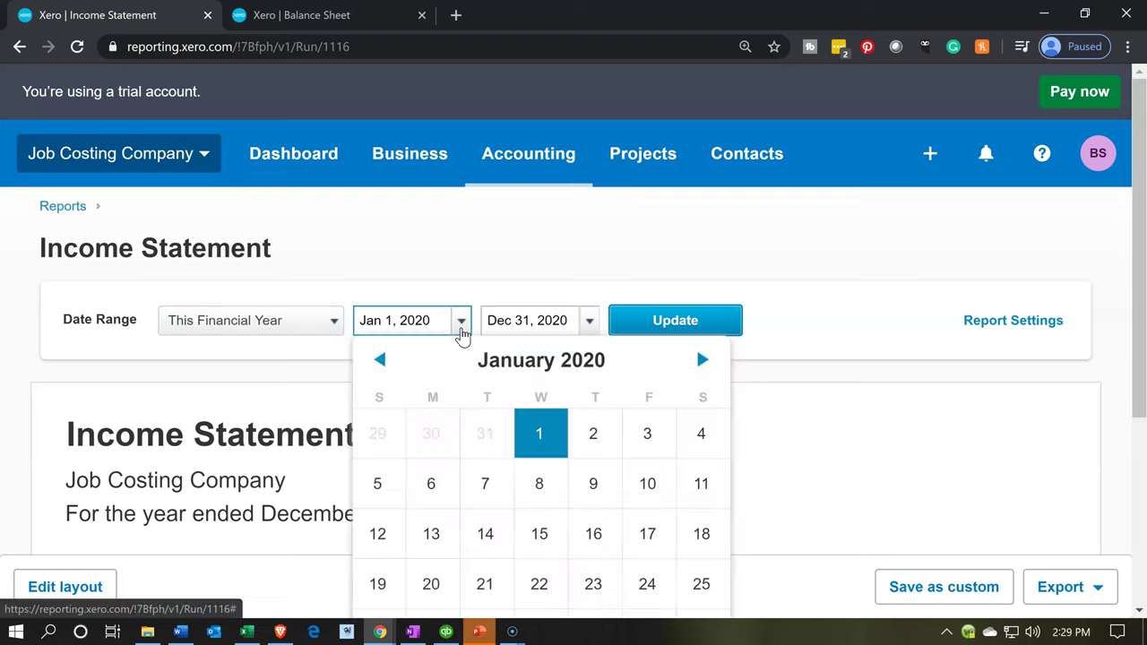
pyautogui.click(499, 451)
pyautogui.click(588, 323)
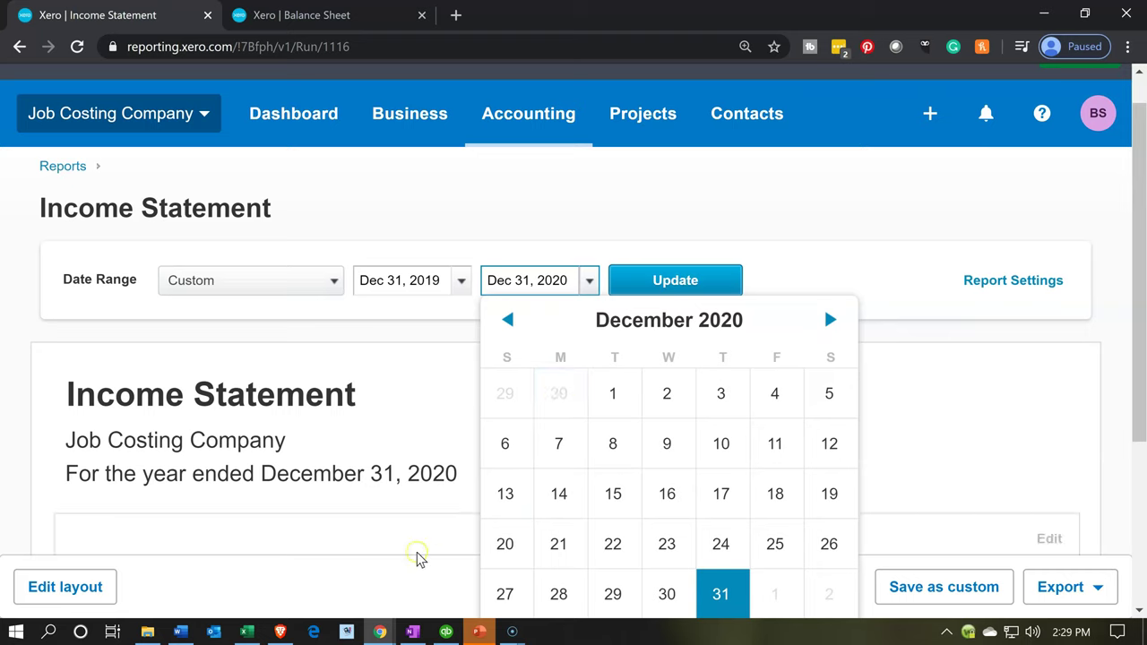
pyautogui.click(507, 323)
pyautogui.click(507, 322)
pyautogui.click(507, 323)
pyautogui.click(507, 323)
pyautogui.scroll(-3, 507, 328)
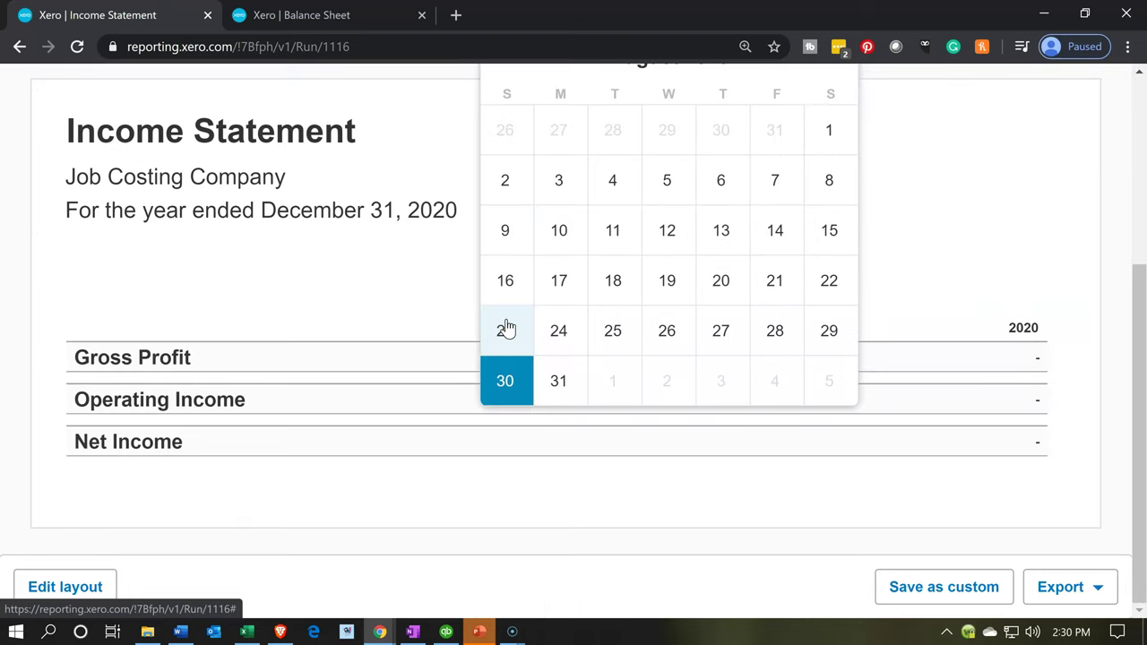
pyautogui.press('Escape')
pyautogui.click(528, 274)
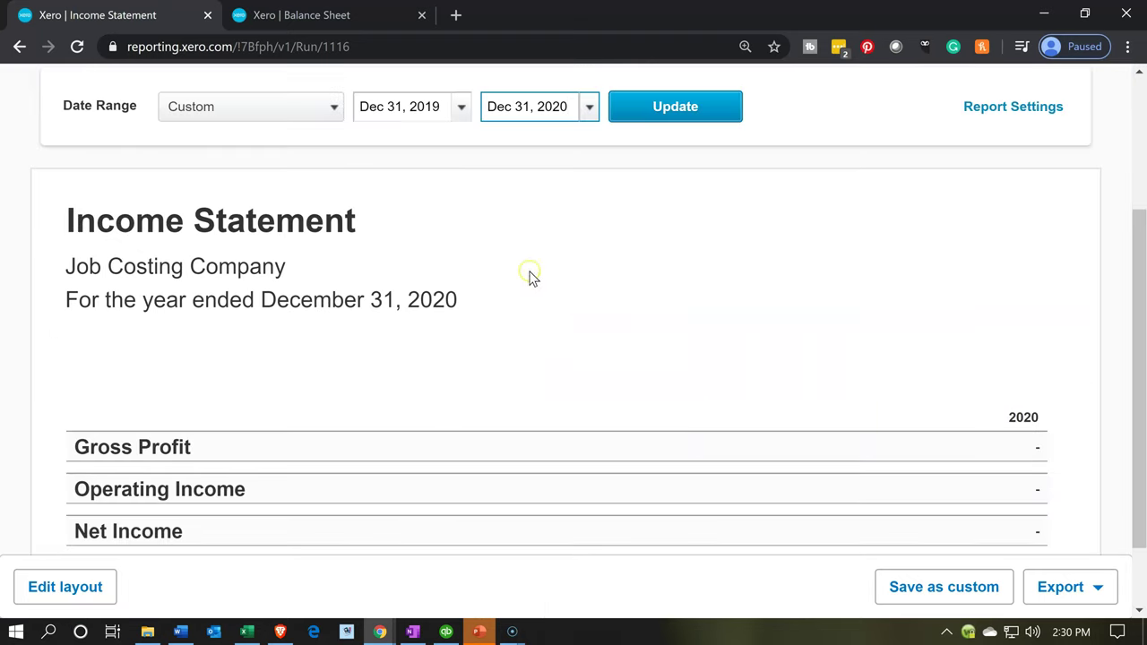
# Set the Income Statement's end date to Dec 31, 2019, update the report, and check its Cost of Goods Sold lines
pyautogui.click(580, 115)
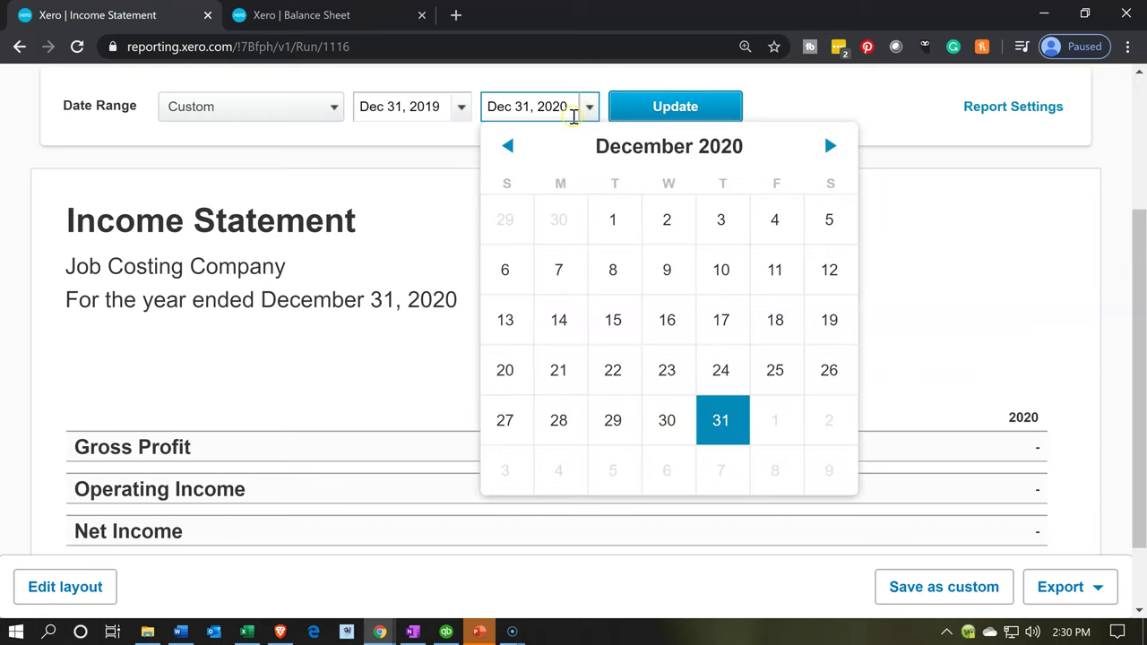
pyautogui.click(513, 146)
pyautogui.click(505, 153)
pyautogui.click(506, 152)
pyautogui.click(507, 152)
pyautogui.click(507, 152)
pyautogui.click(508, 153)
pyautogui.click(511, 154)
pyautogui.click(509, 151)
pyautogui.click(509, 151)
pyautogui.click(509, 151)
pyautogui.click(509, 151)
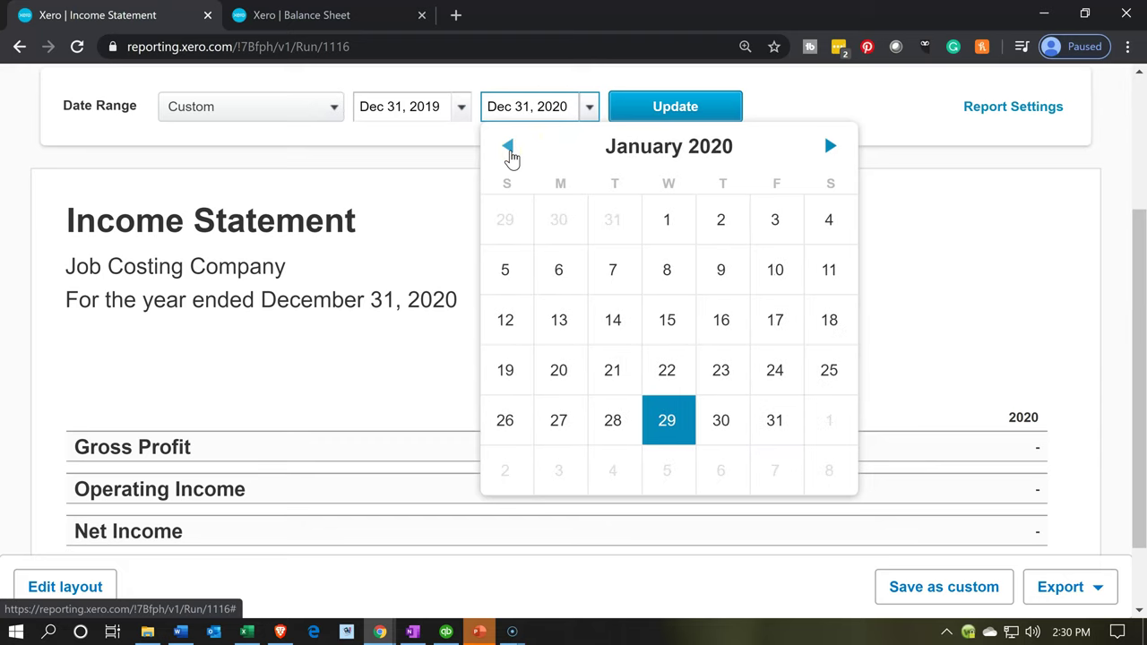
pyautogui.click(509, 151)
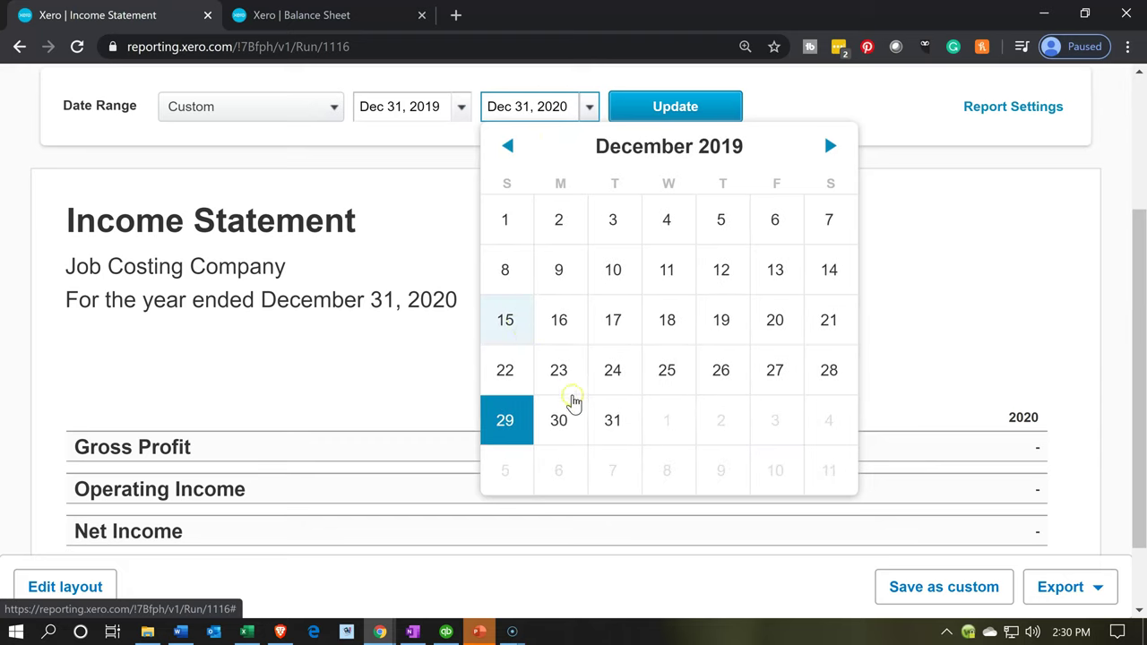
pyautogui.click(602, 426)
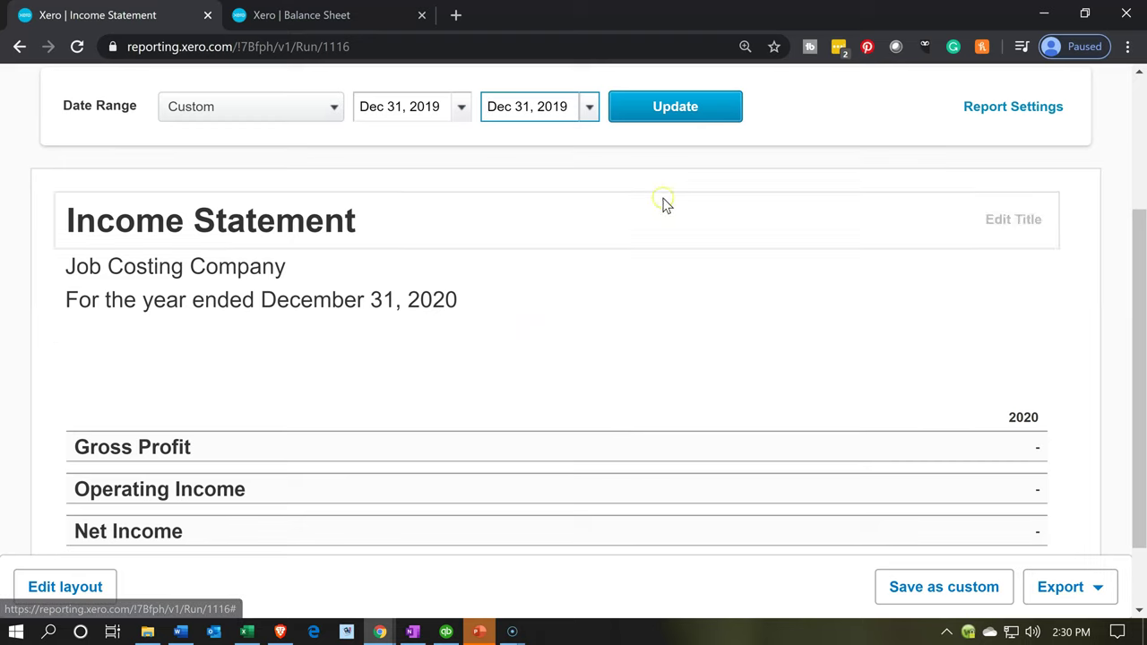
pyautogui.click(652, 125)
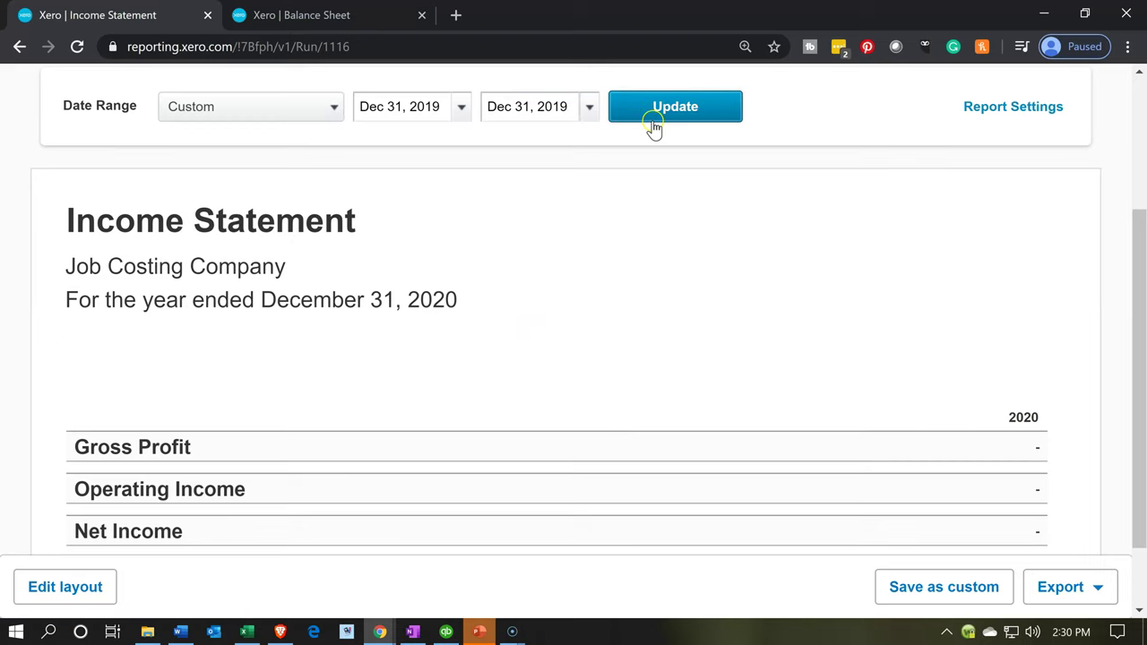
pyautogui.scroll(-2, 277, 455)
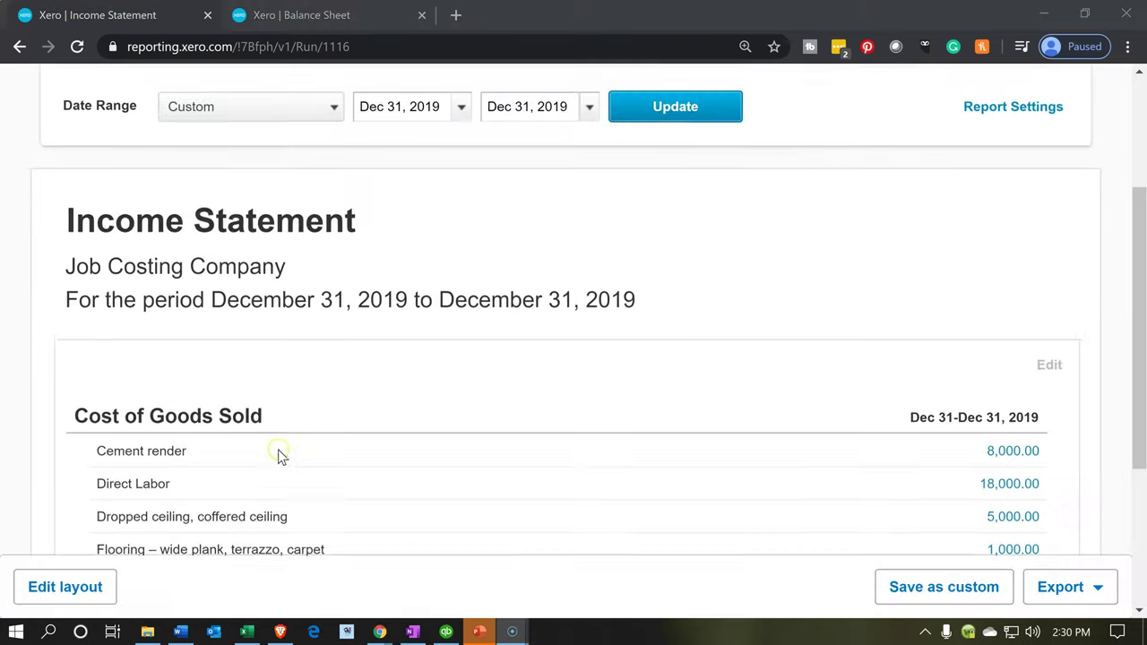
pyautogui.scroll(-1, 231, 347)
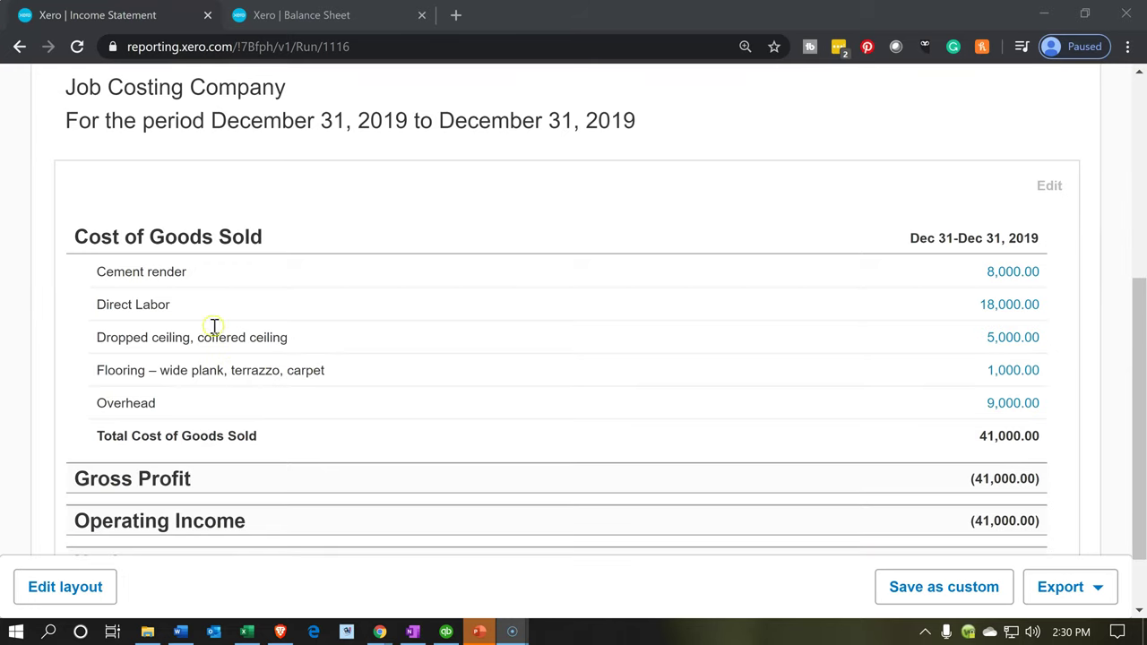
pyautogui.scroll(-1, 179, 247)
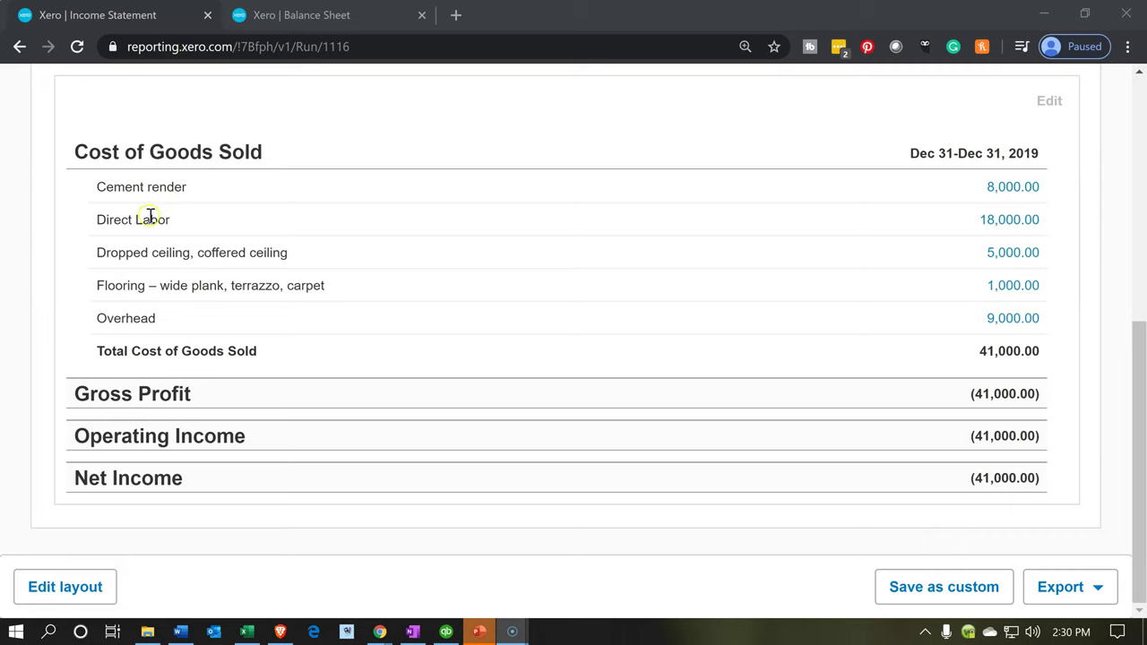
pyautogui.click(157, 277)
pyautogui.click(193, 254)
# In the report's layout editor, group all material rows under Cost of Goods Sold, leaving out the Cost of Goods Sold, Direct Labor and Overhead rows
pyautogui.click(92, 588)
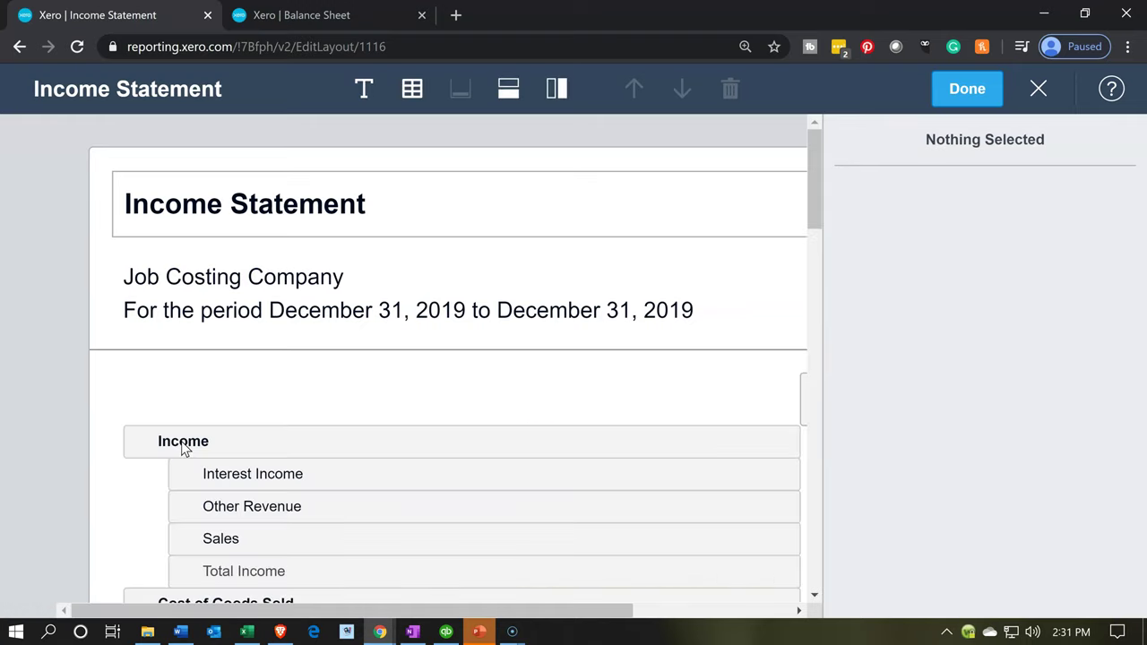
pyautogui.scroll(-1, 182, 448)
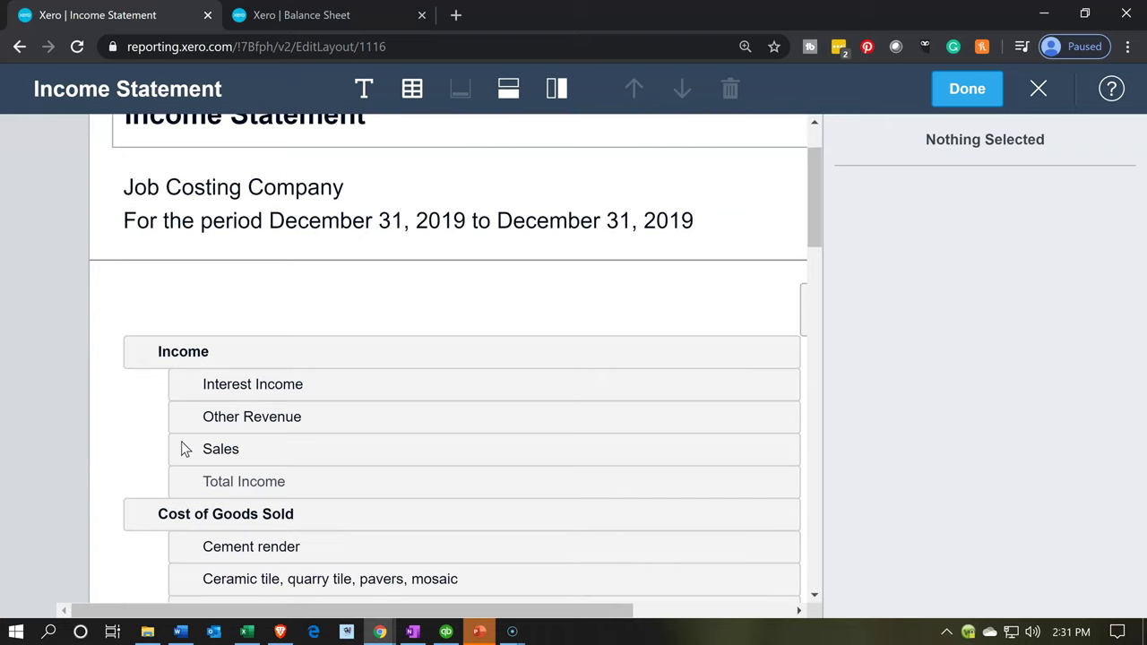
pyautogui.scroll(-1, 182, 448)
pyautogui.scroll(-1, 182, 448)
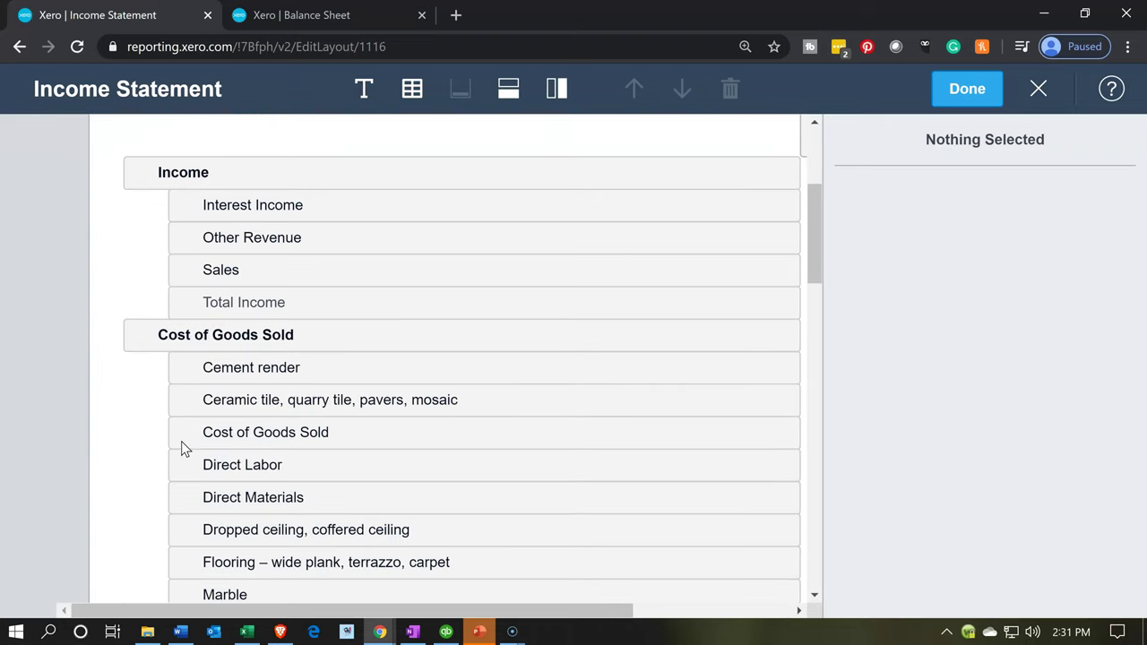
pyautogui.scroll(-1, 181, 448)
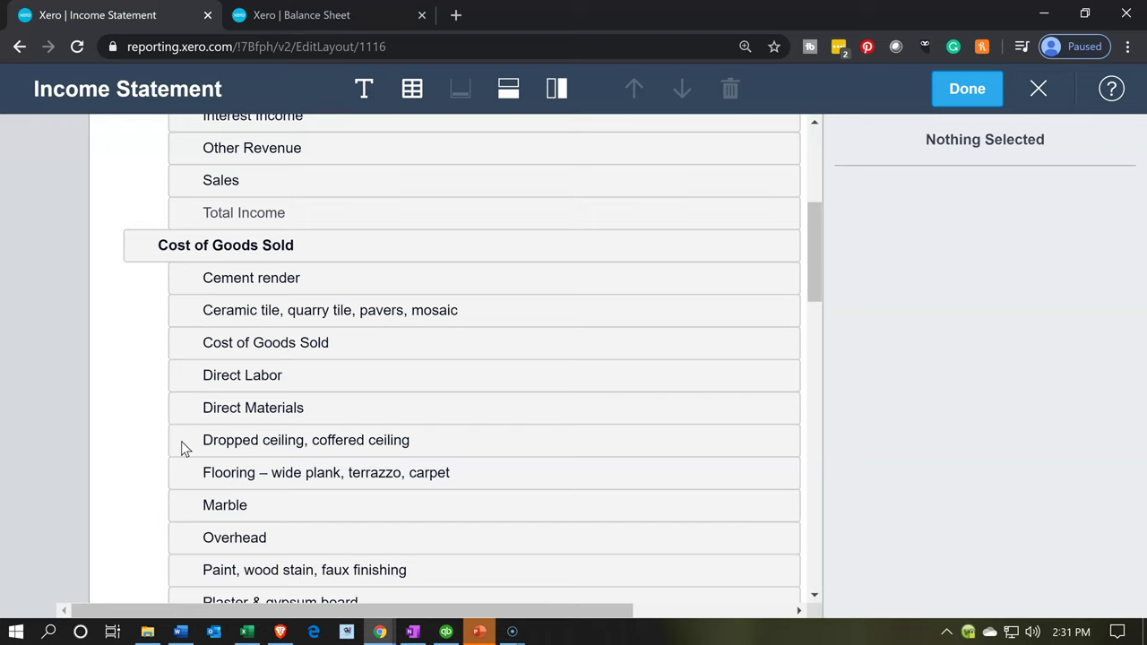
pyautogui.click(215, 294)
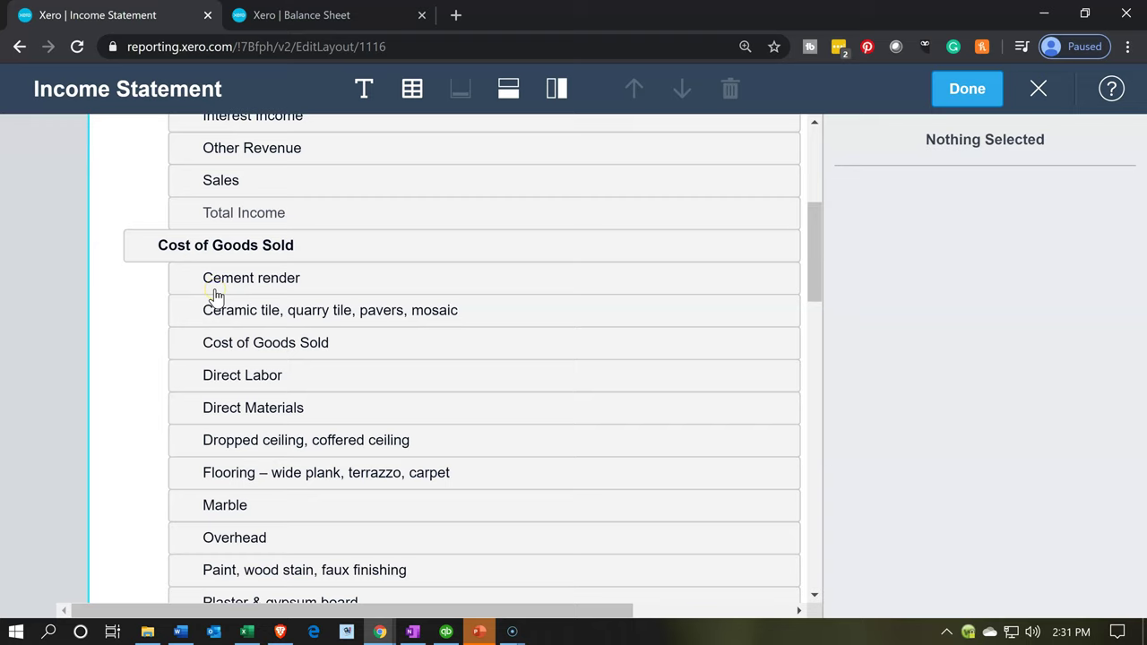
pyautogui.click(237, 418)
pyautogui.scroll(-1, 238, 424)
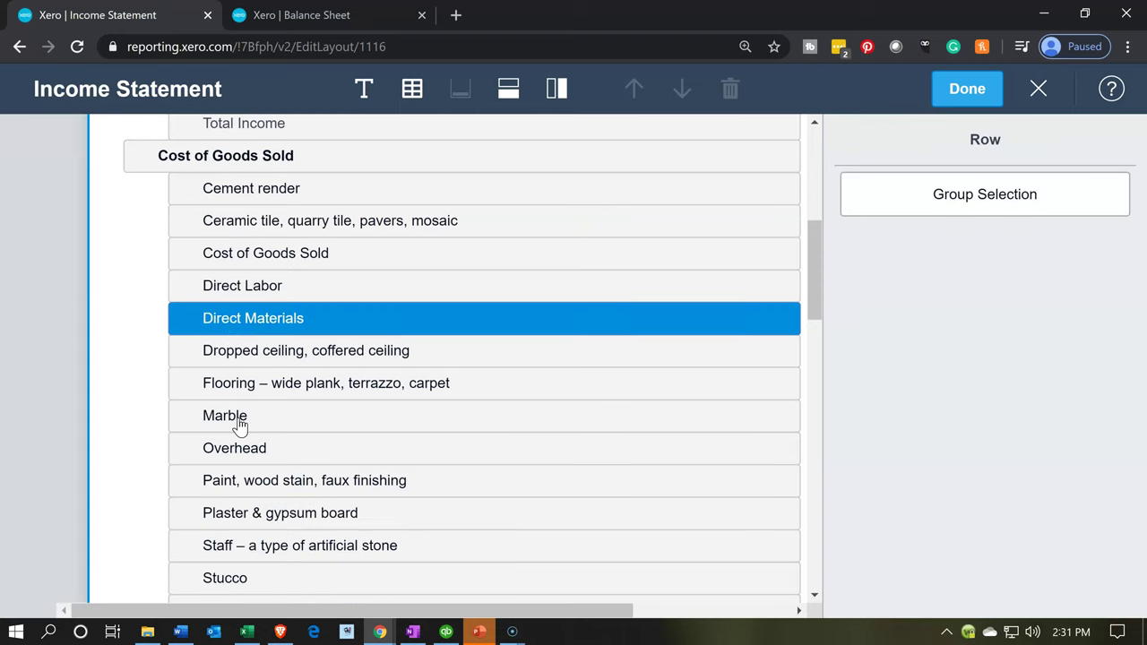
pyautogui.click(242, 408)
pyautogui.keyDown('shift'); pyautogui.click(258, 349); pyautogui.keyUp('shift')
pyautogui.keyDown('shift'); pyautogui.click(262, 383); pyautogui.keyUp('shift')
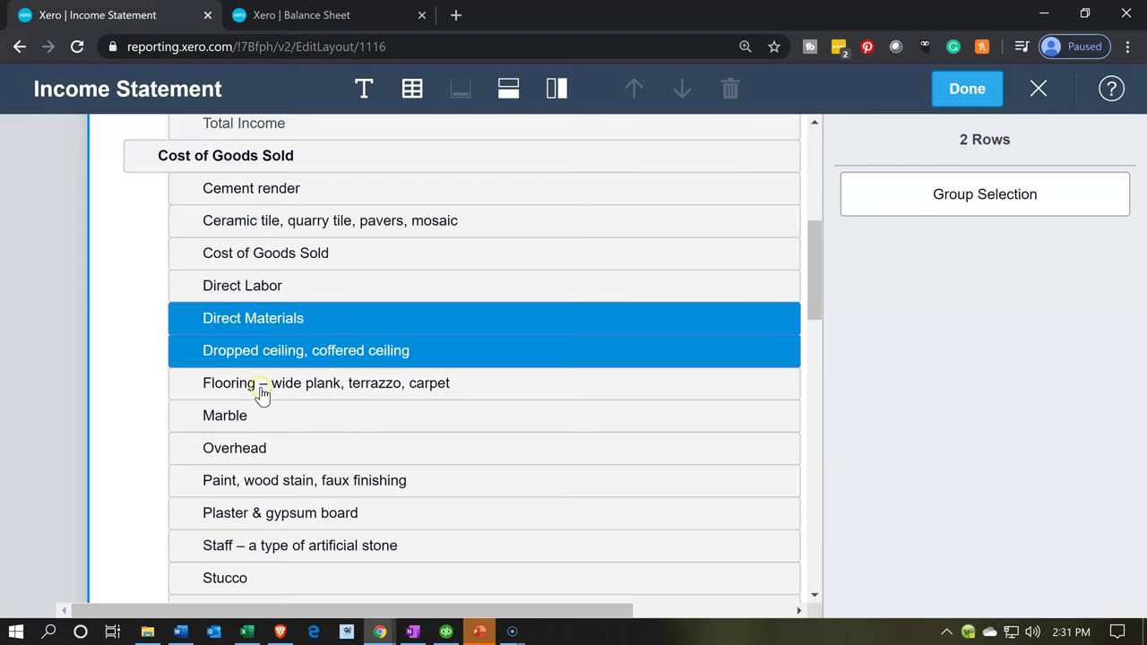
pyautogui.keyDown('shift'); pyautogui.click(262, 417); pyautogui.keyUp('shift')
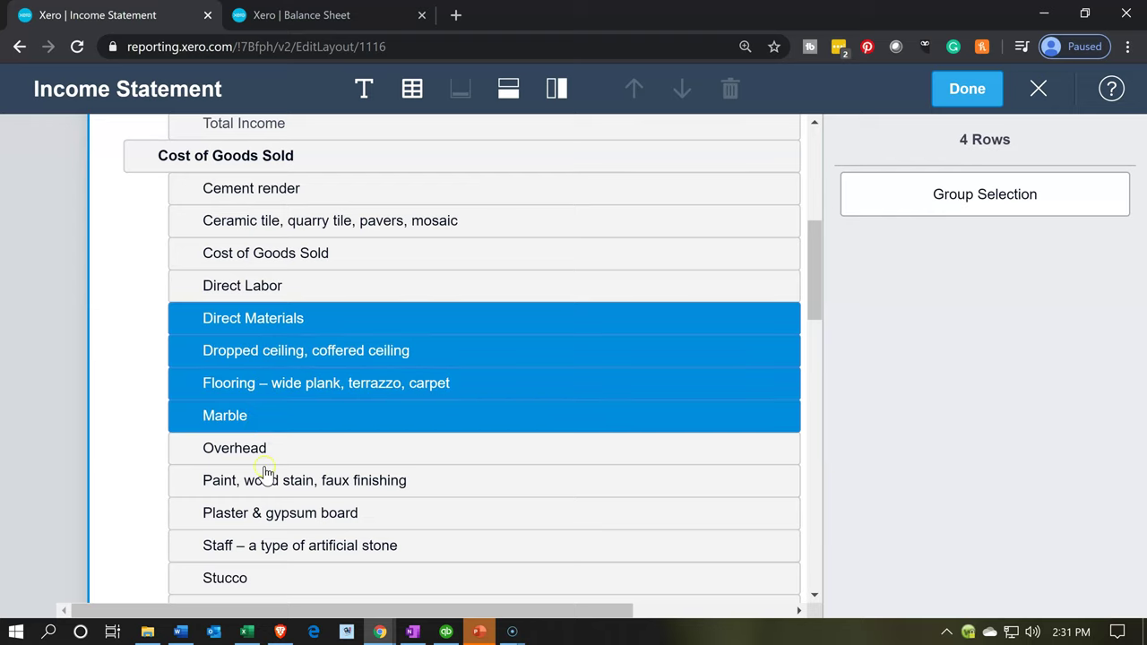
pyautogui.keyDown('shift'); pyautogui.click(263, 516); pyautogui.keyUp('shift')
pyautogui.keyDown('shift'); pyautogui.click(252, 484); pyautogui.keyUp('shift')
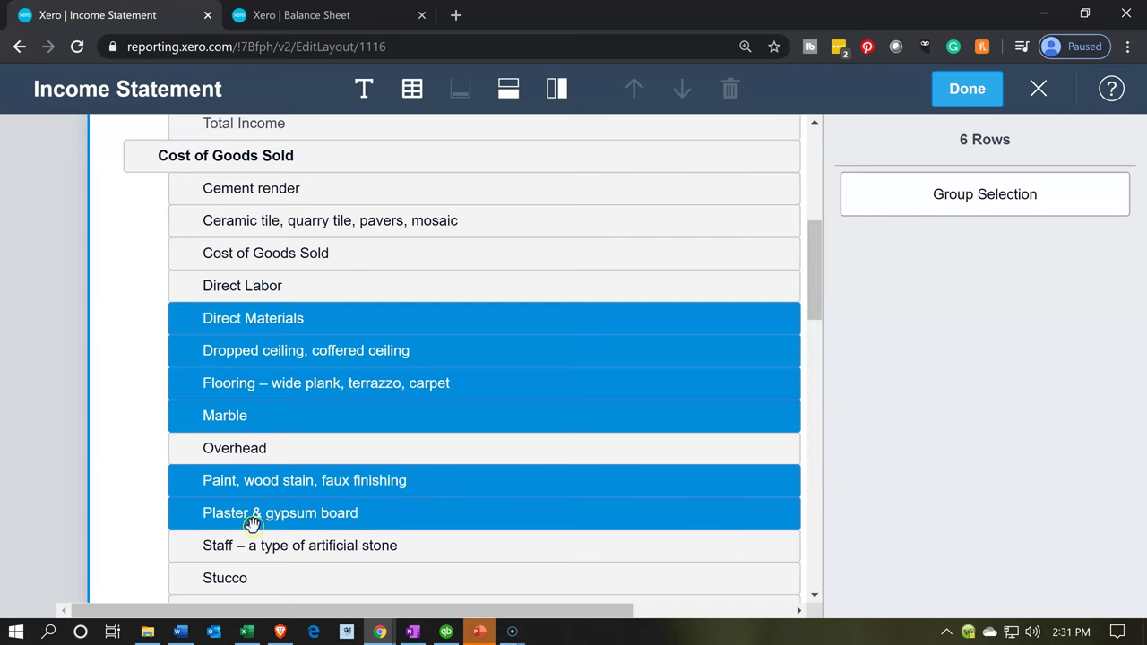
pyautogui.scroll(-2, 253, 513)
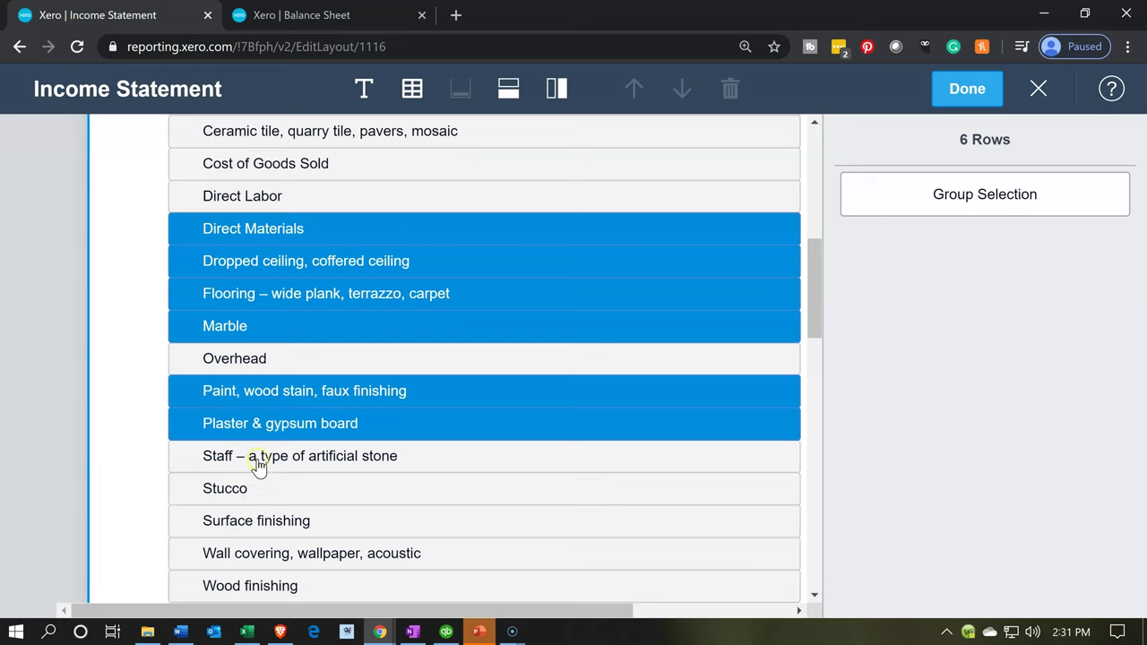
pyautogui.keyDown('shift'); pyautogui.click(255, 463); pyautogui.keyUp('shift')
pyautogui.keyDown('shift'); pyautogui.click(255, 498); pyautogui.keyUp('shift')
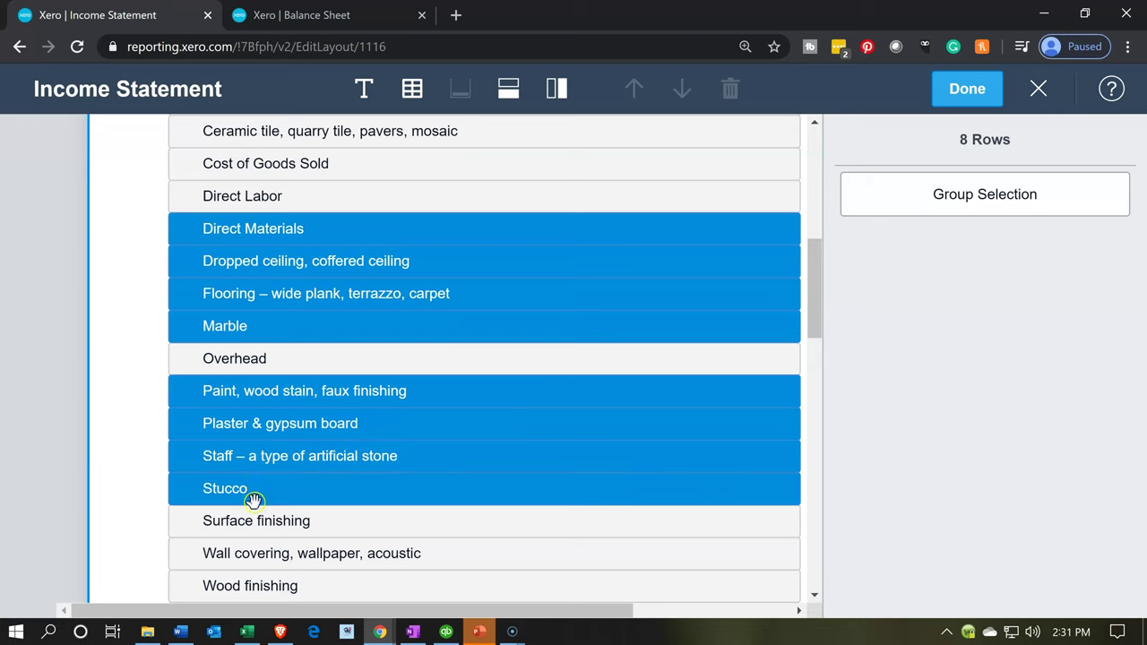
pyautogui.keyDown('shift'); pyautogui.click(260, 526); pyautogui.keyUp('shift')
pyautogui.keyDown('shift'); pyautogui.click(266, 550); pyautogui.keyUp('shift')
pyautogui.scroll(-2, 263, 541)
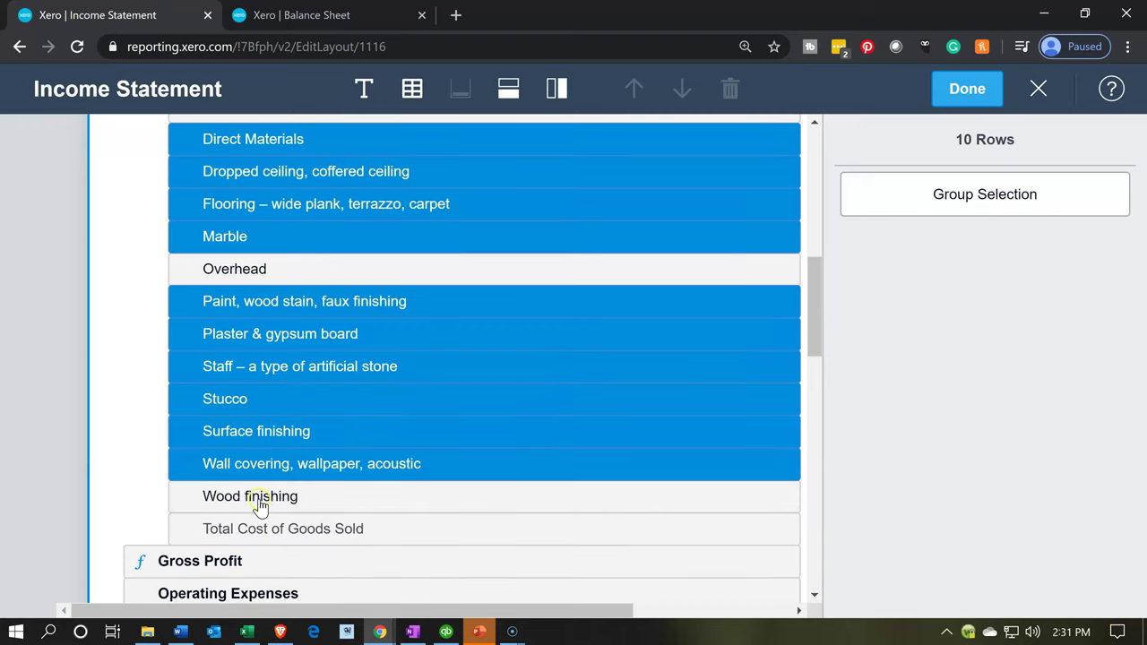
pyautogui.keyDown('shift'); pyautogui.click(258, 504); pyautogui.keyUp('shift')
pyautogui.scroll(3, 258, 500)
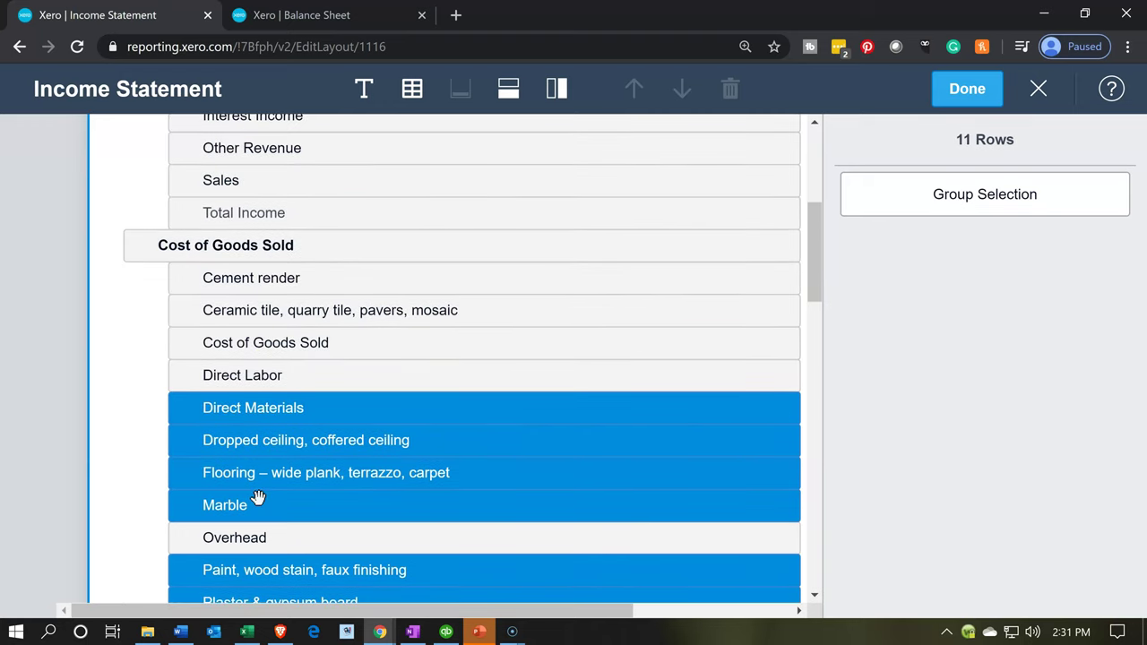
pyautogui.keyDown('shift'); pyautogui.click(260, 288); pyautogui.keyUp('shift')
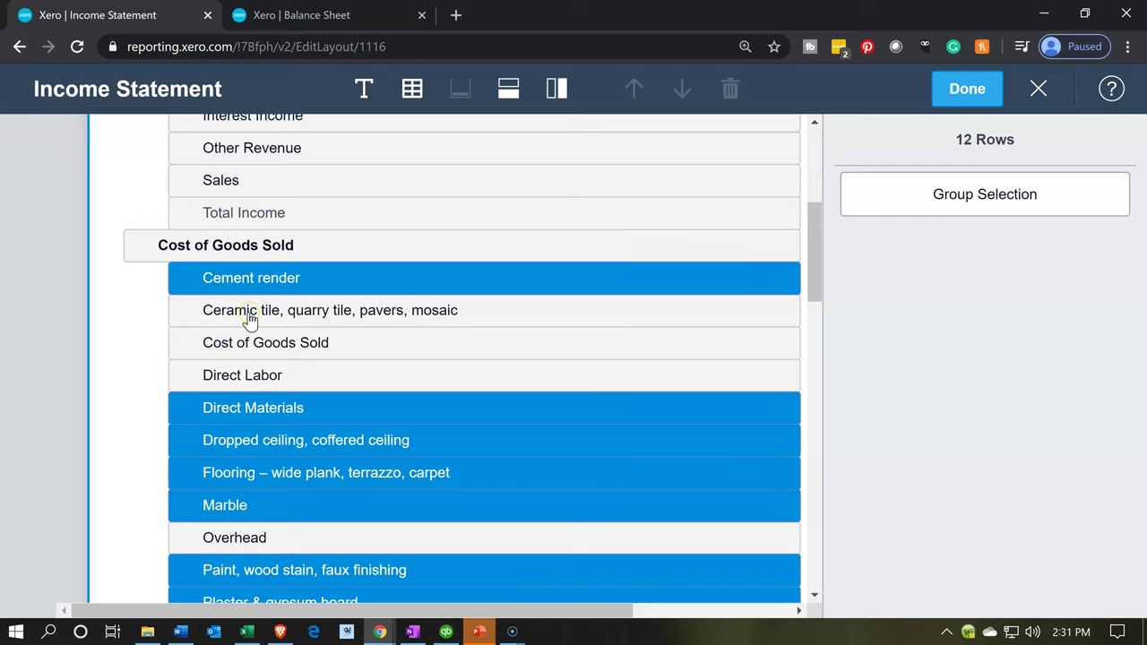
pyautogui.keyDown('shift'); pyautogui.click(248, 314); pyautogui.keyUp('shift')
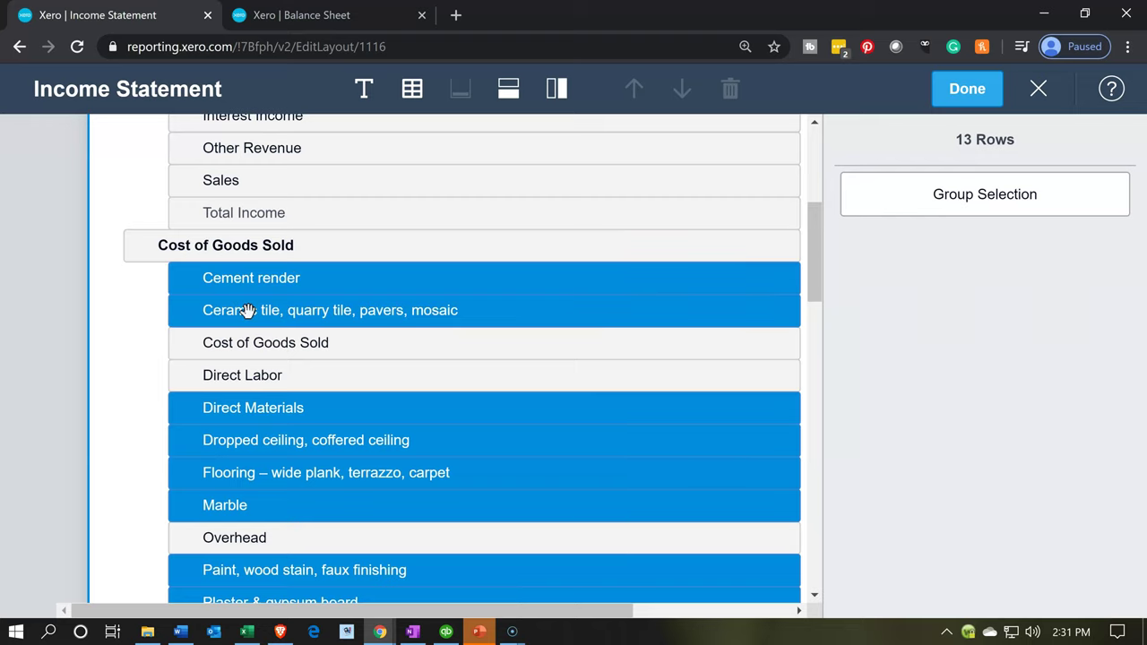
pyautogui.click(873, 213)
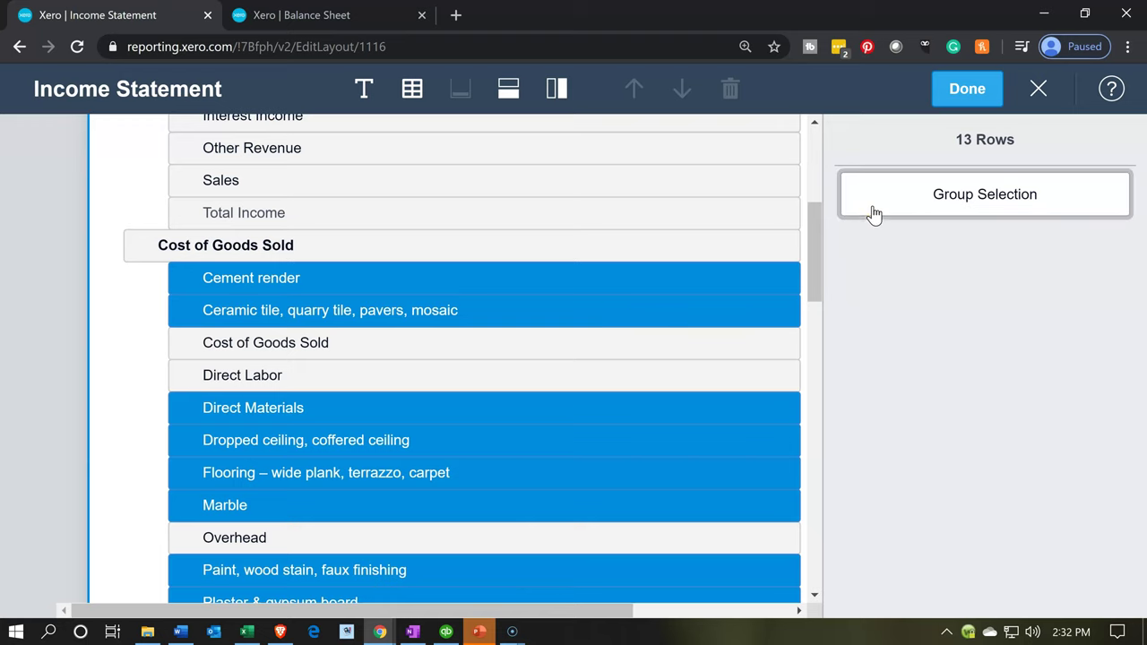
# Name the new group Direct Materials, apply the layout, and check the Cost of Goods Sold section in the report
pyautogui.click(851, 228)
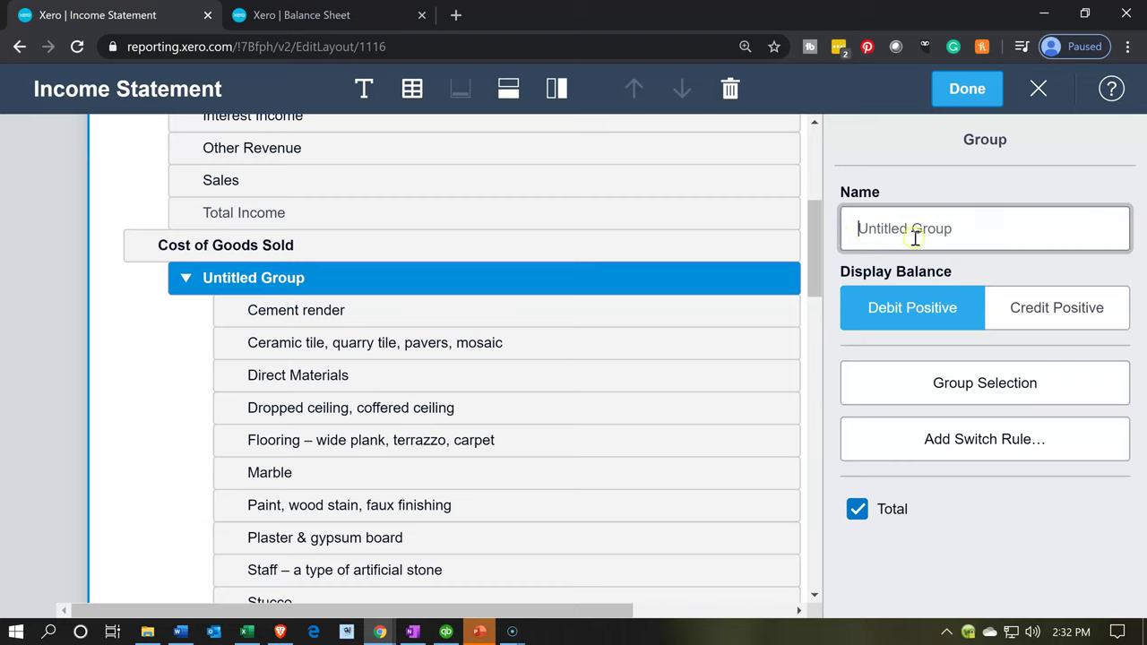
pyautogui.write('M')
pyautogui.press('BackSpace')
pyautogui.write('Dir')
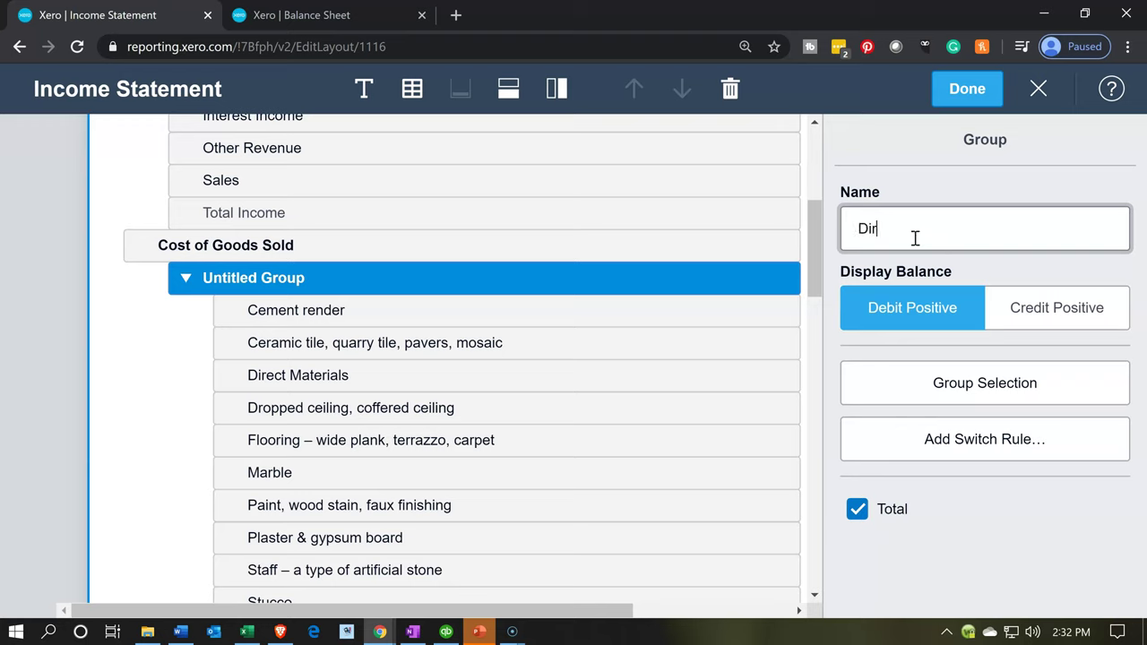
pyautogui.write('ect Materials')
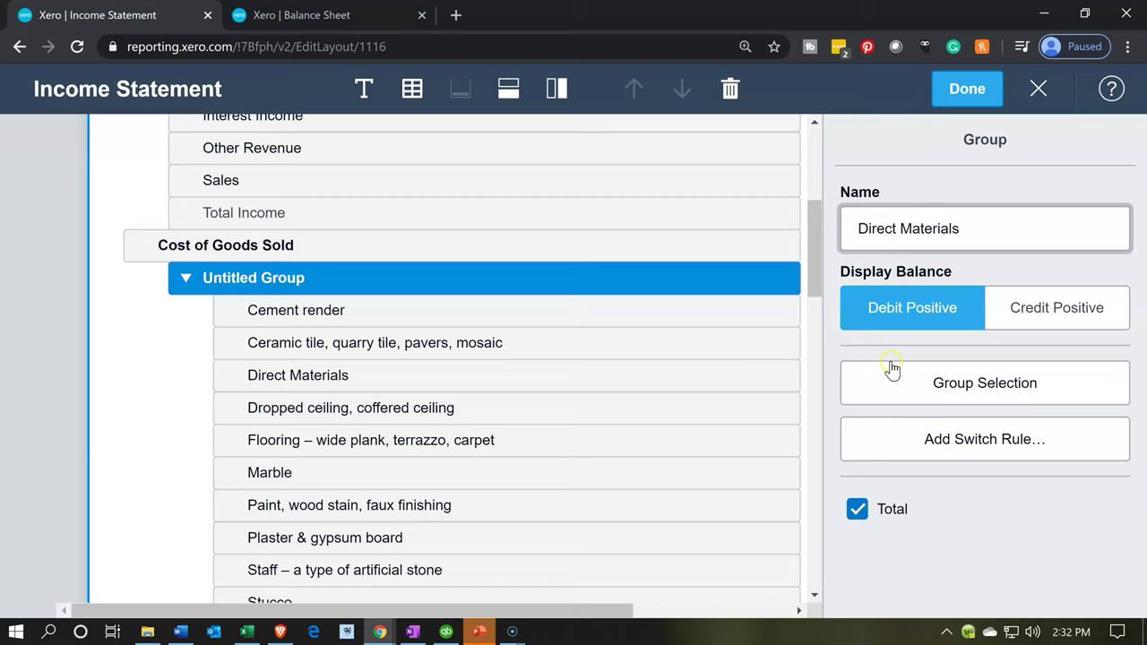
pyautogui.click(965, 90)
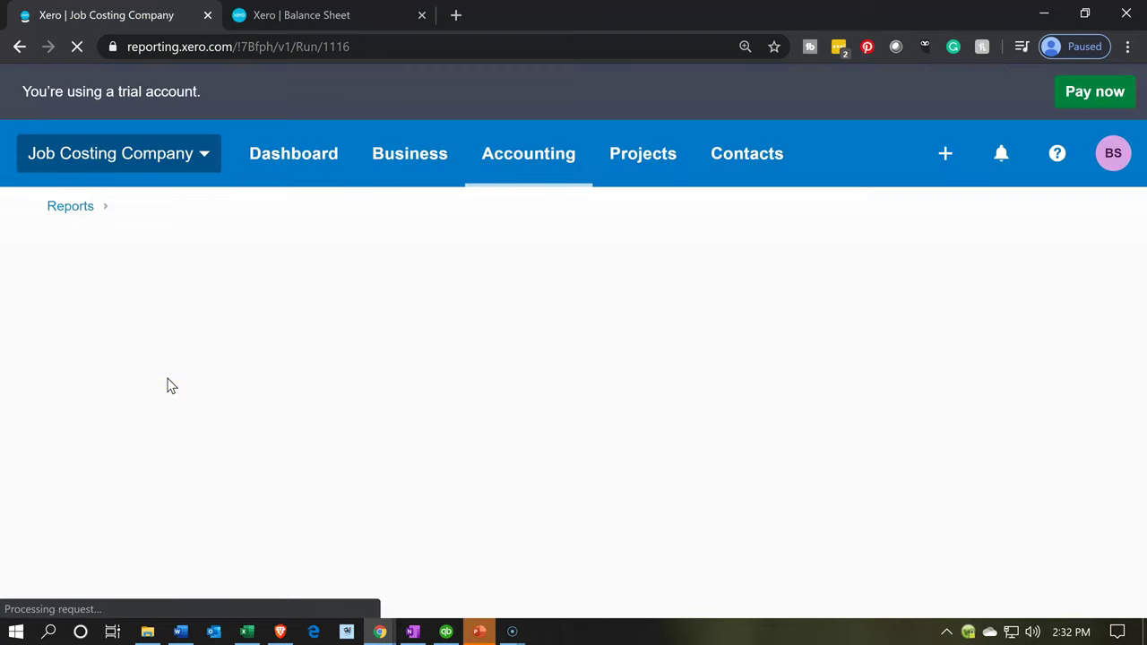
pyautogui.scroll(-1, 95, 264)
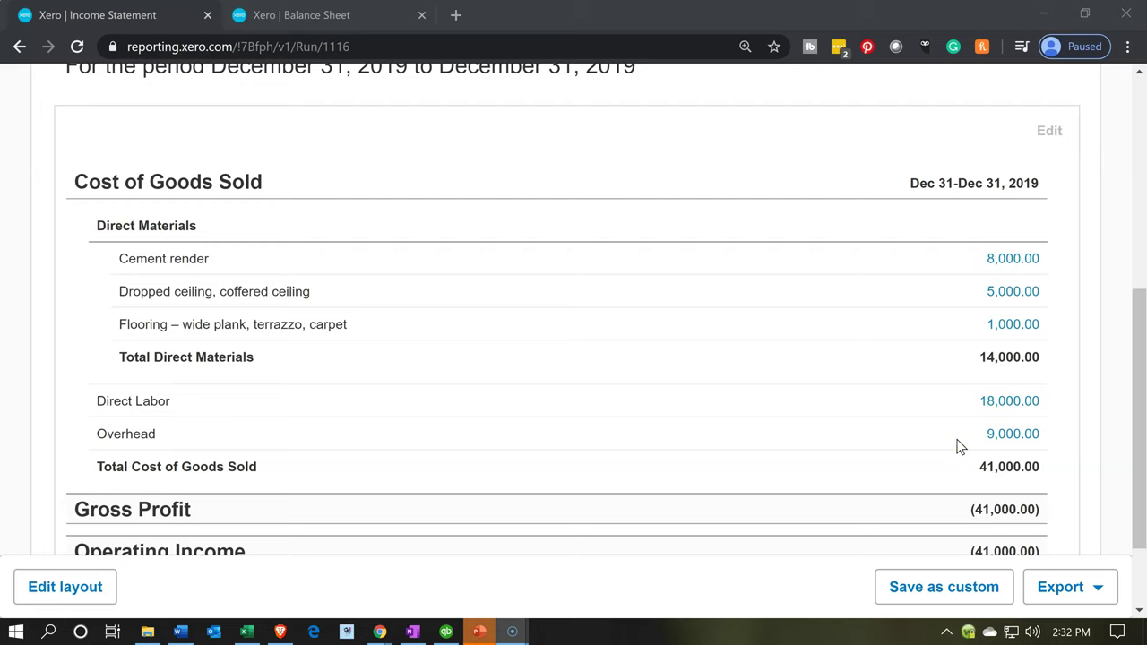
pyautogui.click(203, 448)
pyautogui.click(119, 469)
pyautogui.click(97, 549)
# Reopen the report layout, collapse the Direct Materials group to a single line, and apply the layout to the Income Statement
pyautogui.click(98, 595)
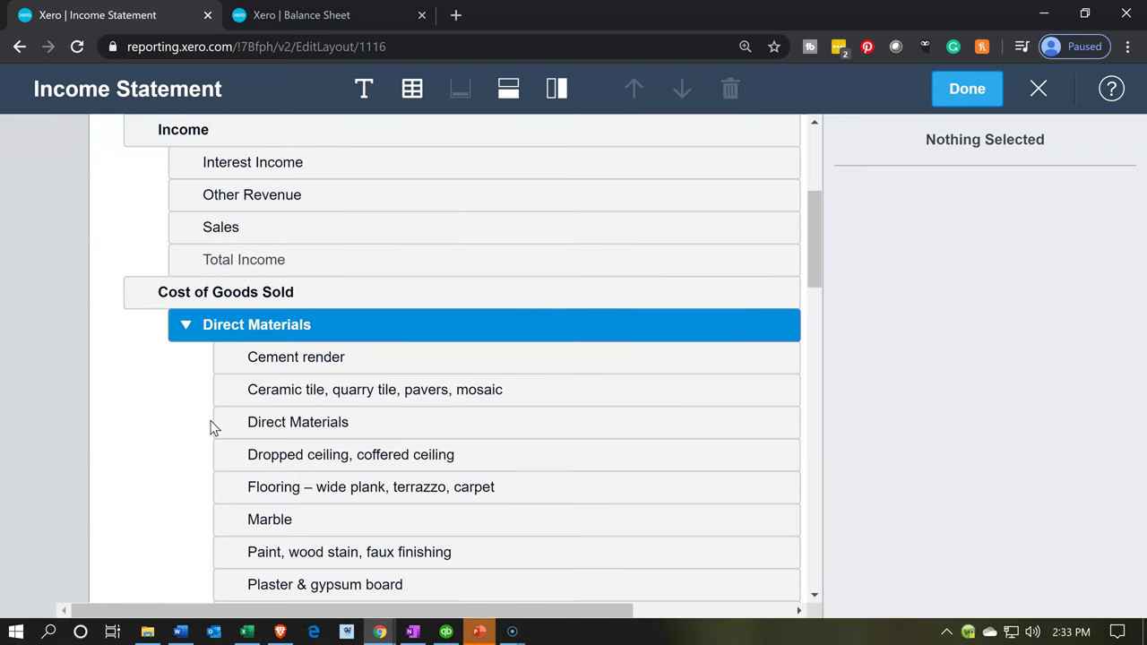
pyautogui.click(167, 443)
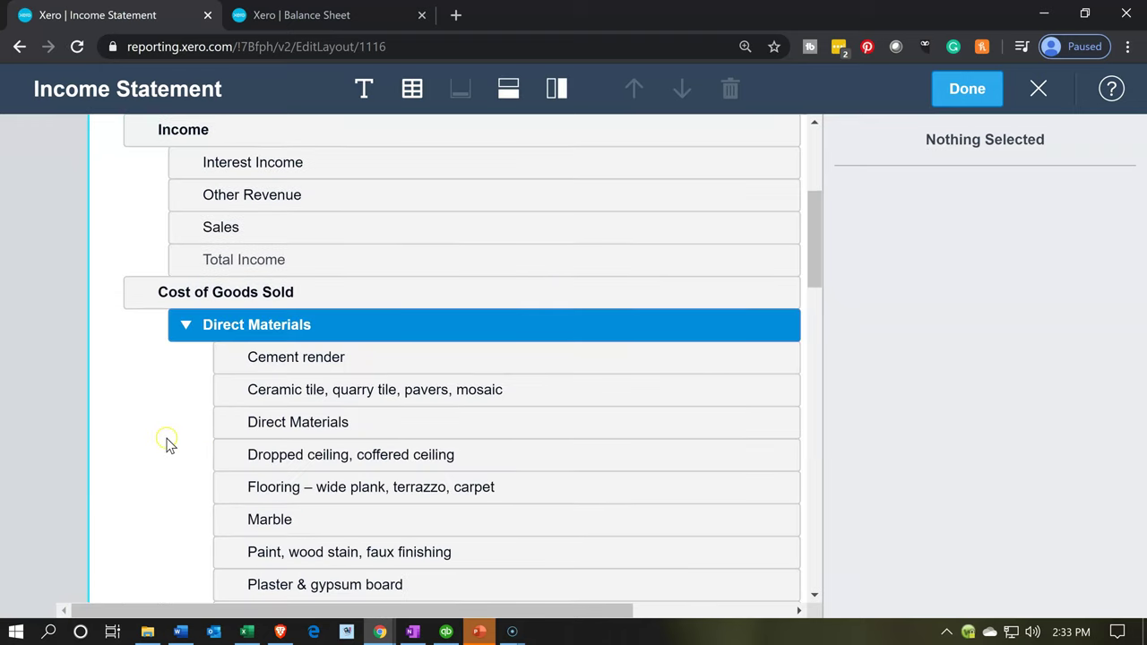
pyautogui.scroll(-2, 167, 443)
pyautogui.scroll(1, 167, 442)
pyautogui.click(203, 276)
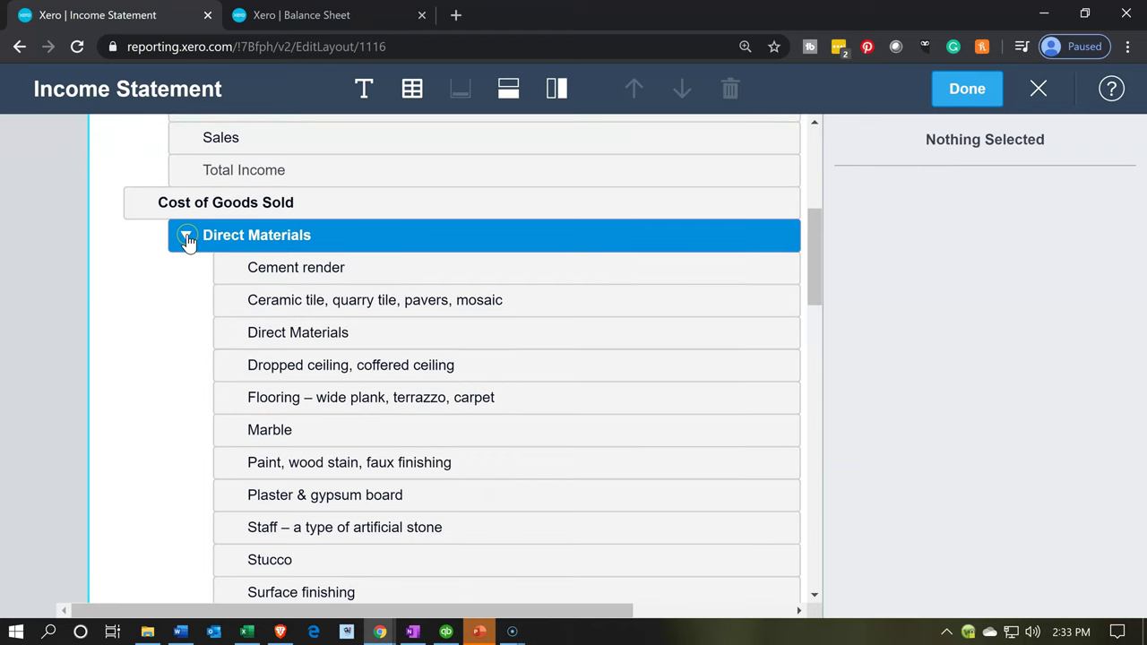
pyautogui.click(186, 237)
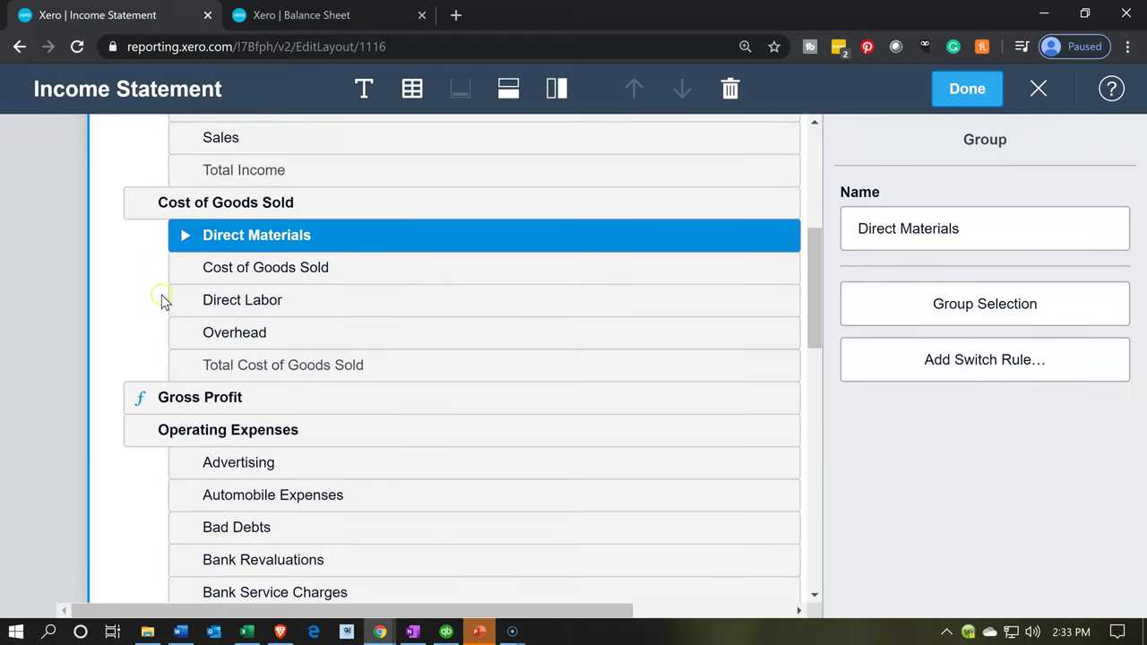
pyautogui.click(986, 98)
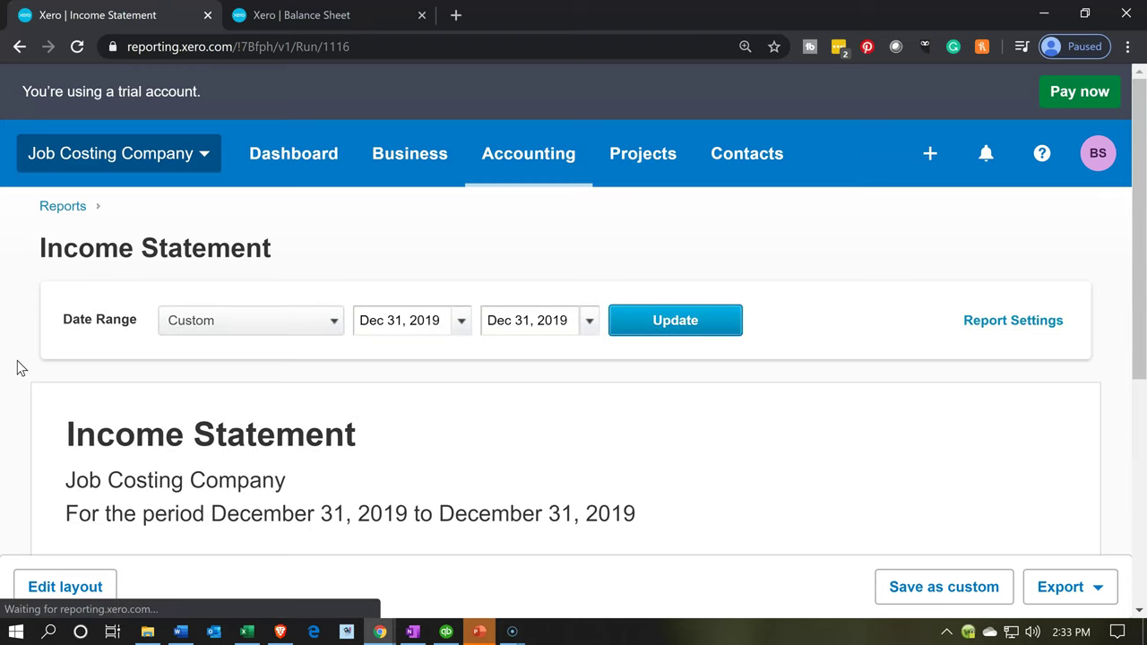
pyautogui.scroll(-4, 44, 366)
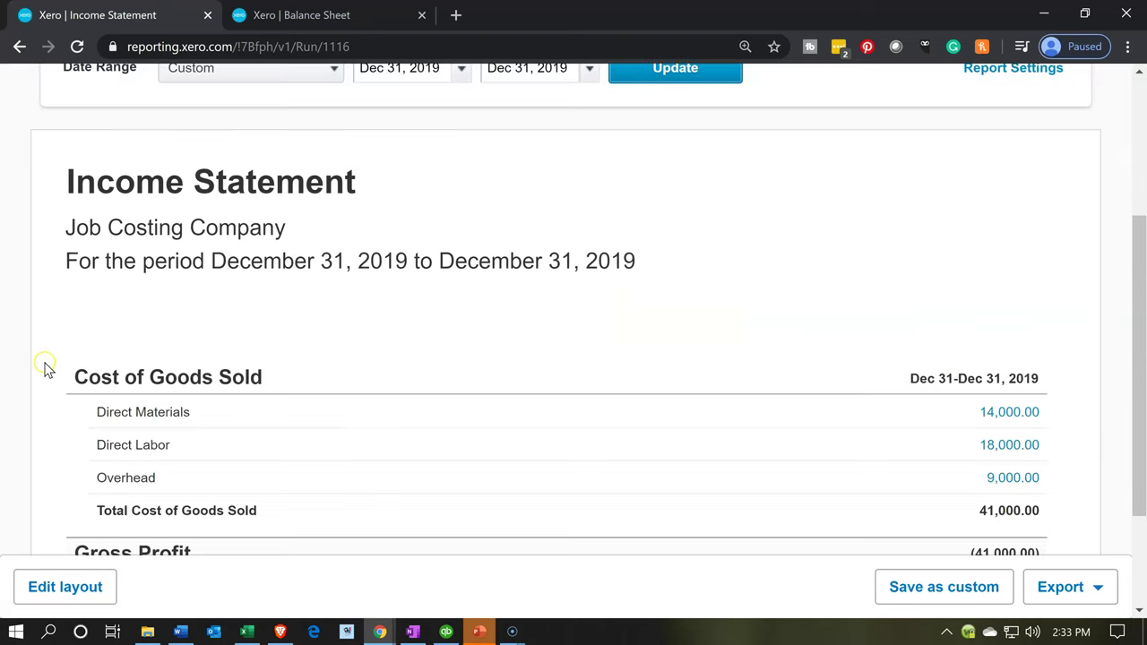
# Check the Income Statement down to Net Income, duplicate its browser tab, and return to the original tab
pyautogui.scroll(-1, 49, 367)
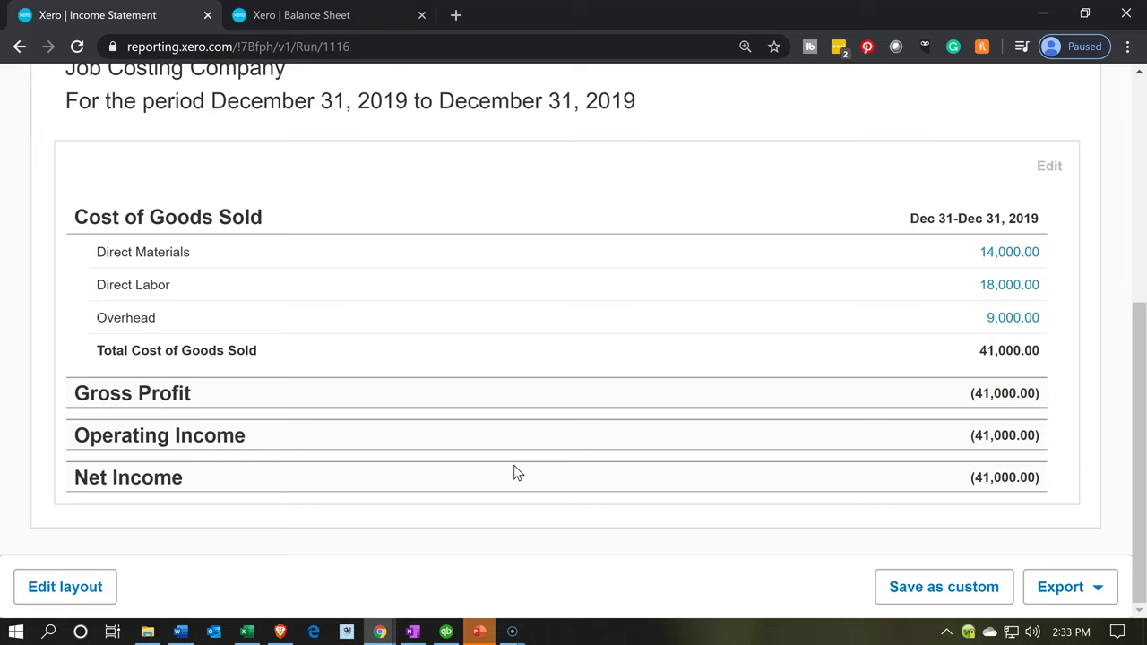
pyautogui.scroll(1, 513, 465)
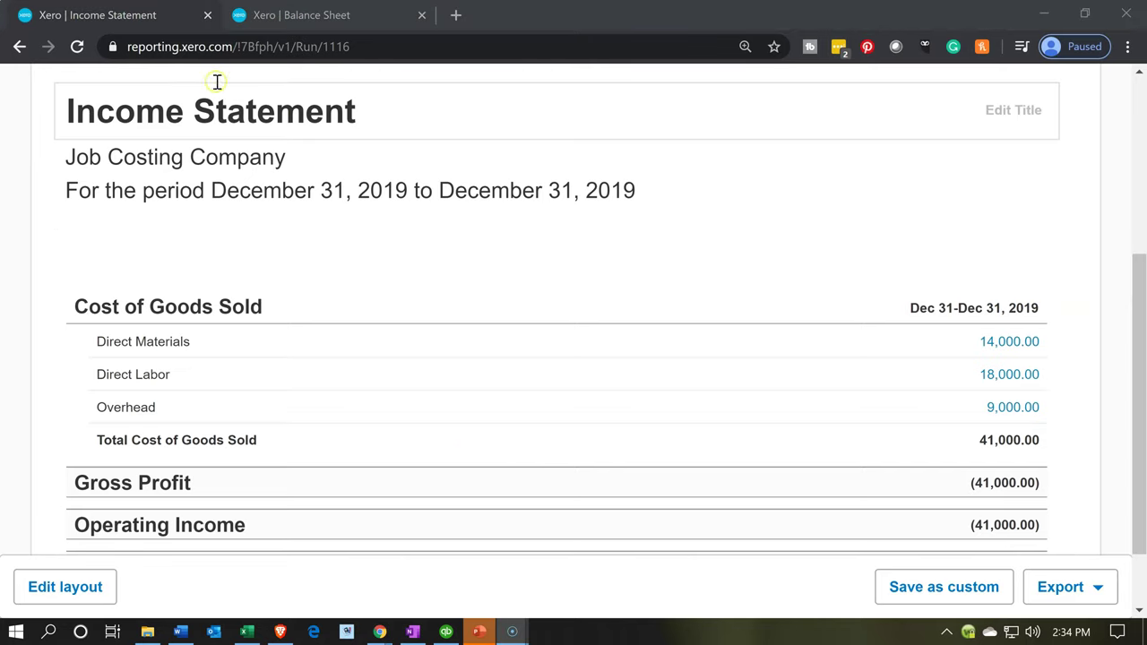
pyautogui.click(148, 17)
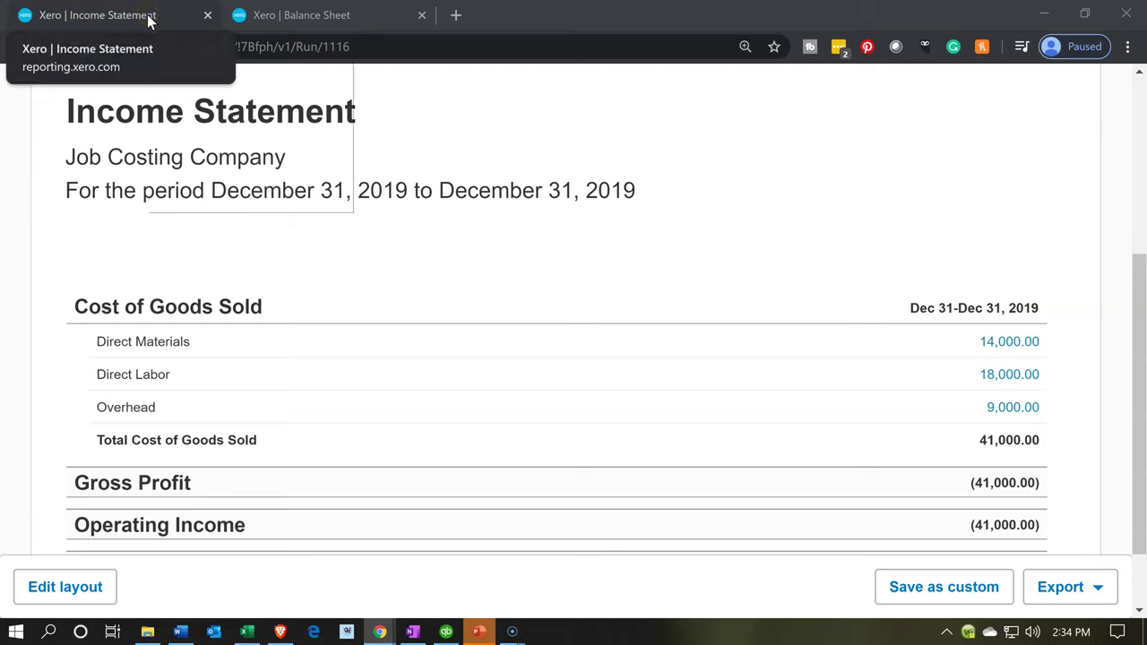
pyautogui.rightClick(149, 18)
pyautogui.click(179, 80)
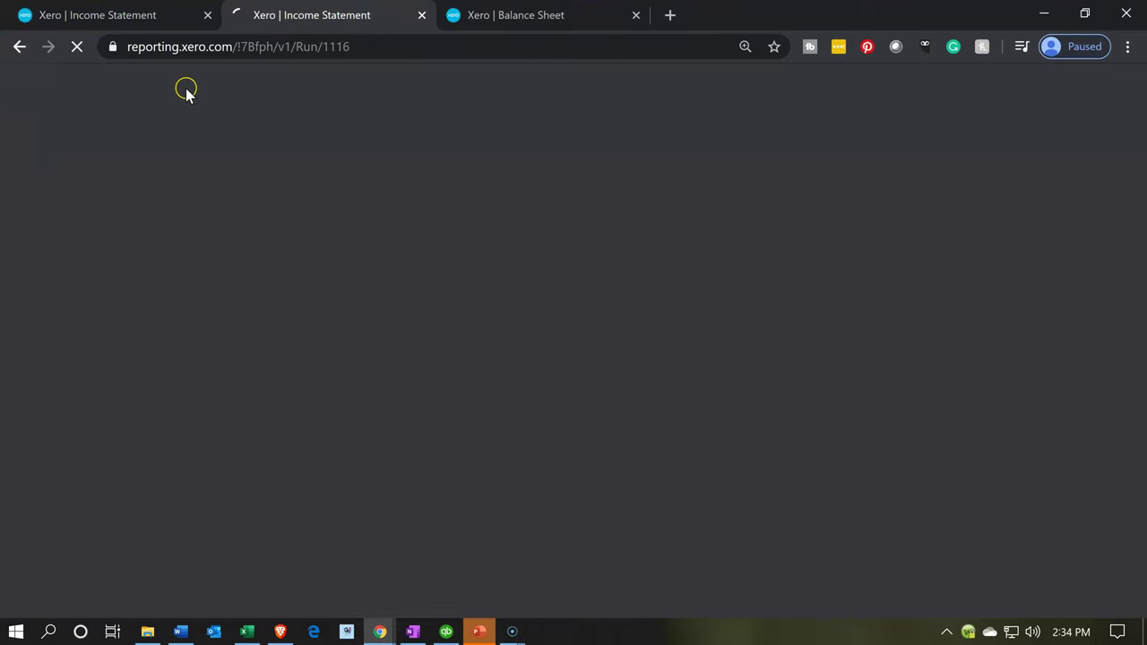
pyautogui.click(137, 16)
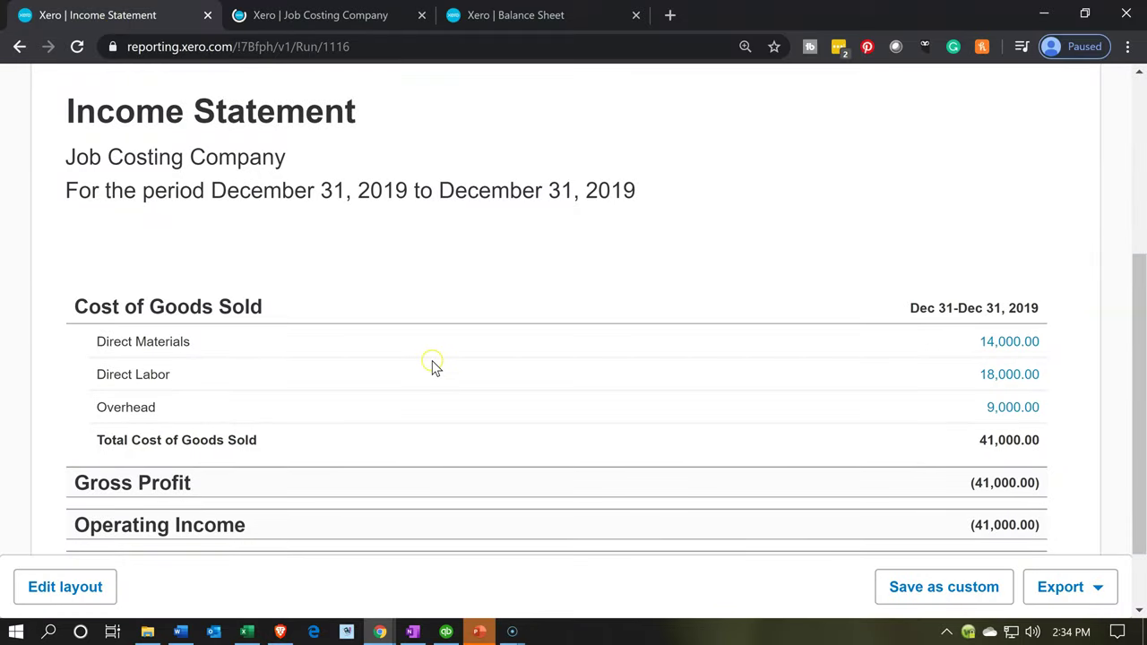
# Open the Project Details report from the Projects section of the accounting reports list
pyautogui.scroll(4, 606, 349)
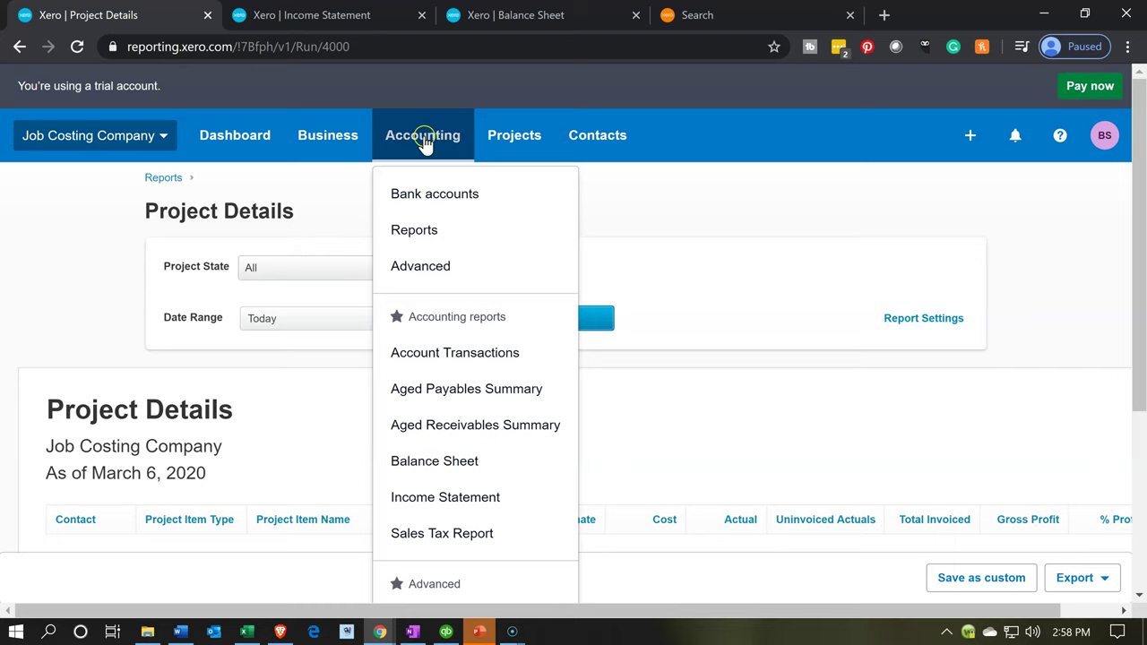
pyautogui.click(430, 240)
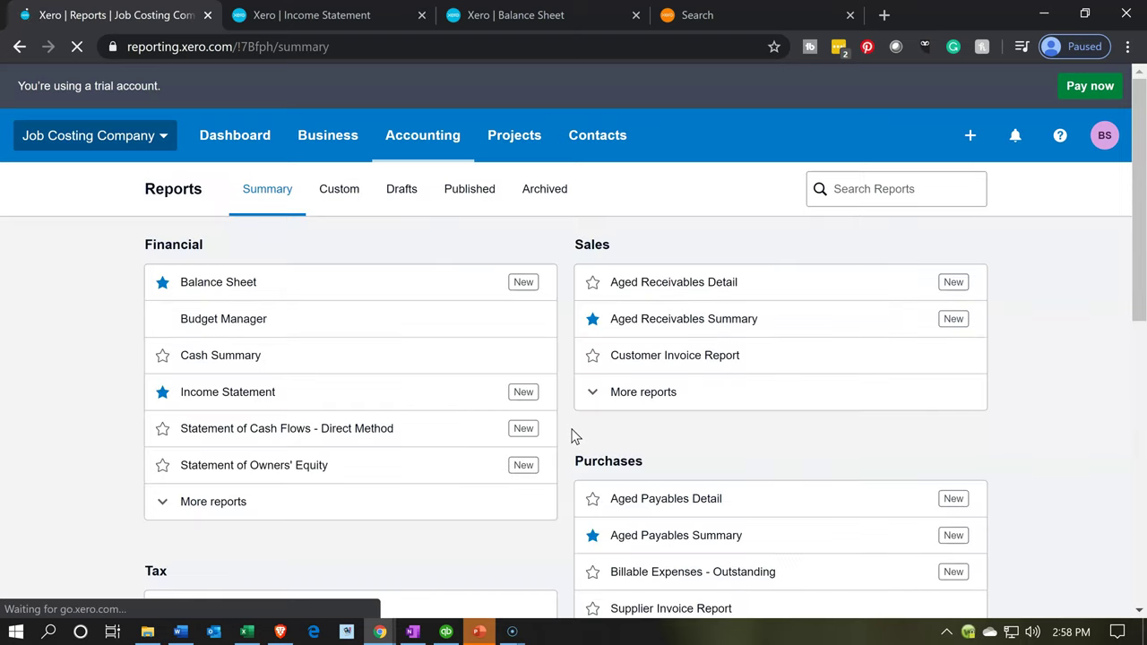
pyautogui.scroll(-2, 574, 436)
pyautogui.scroll(-2, 574, 437)
pyautogui.scroll(-2, 574, 436)
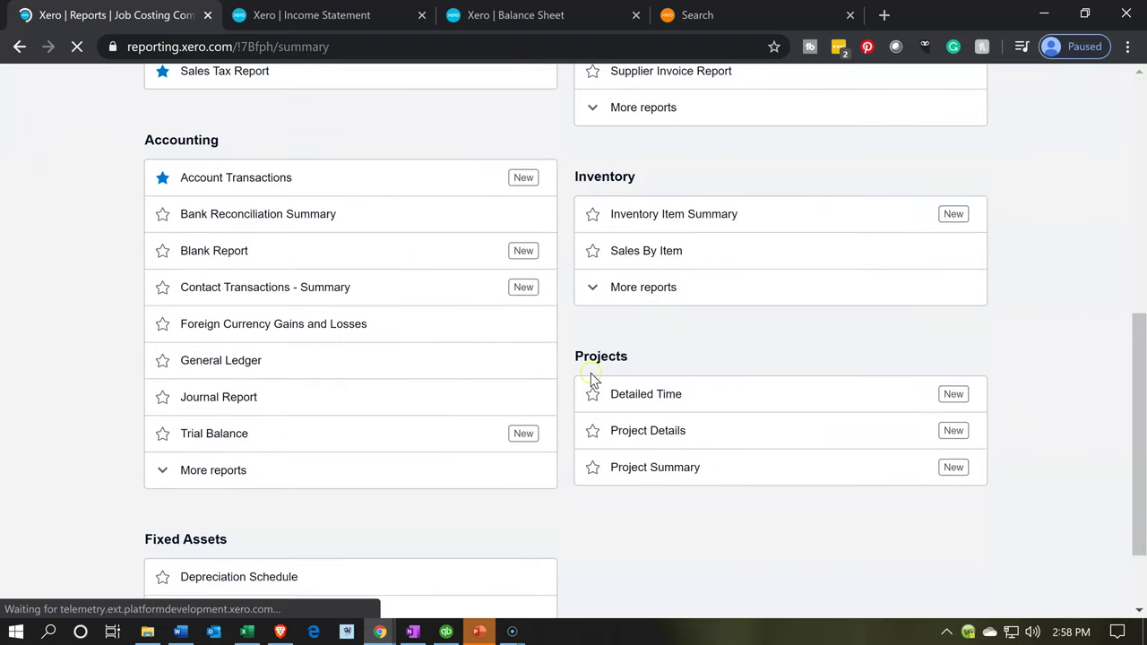
pyautogui.scroll(-1, 591, 379)
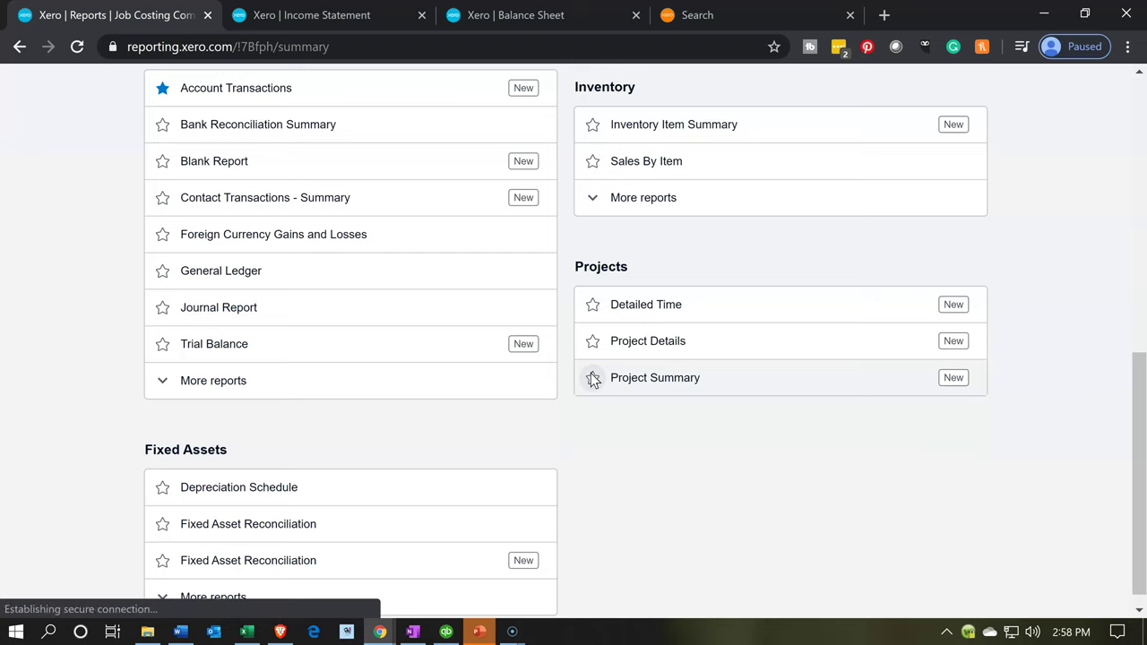
pyautogui.click(738, 350)
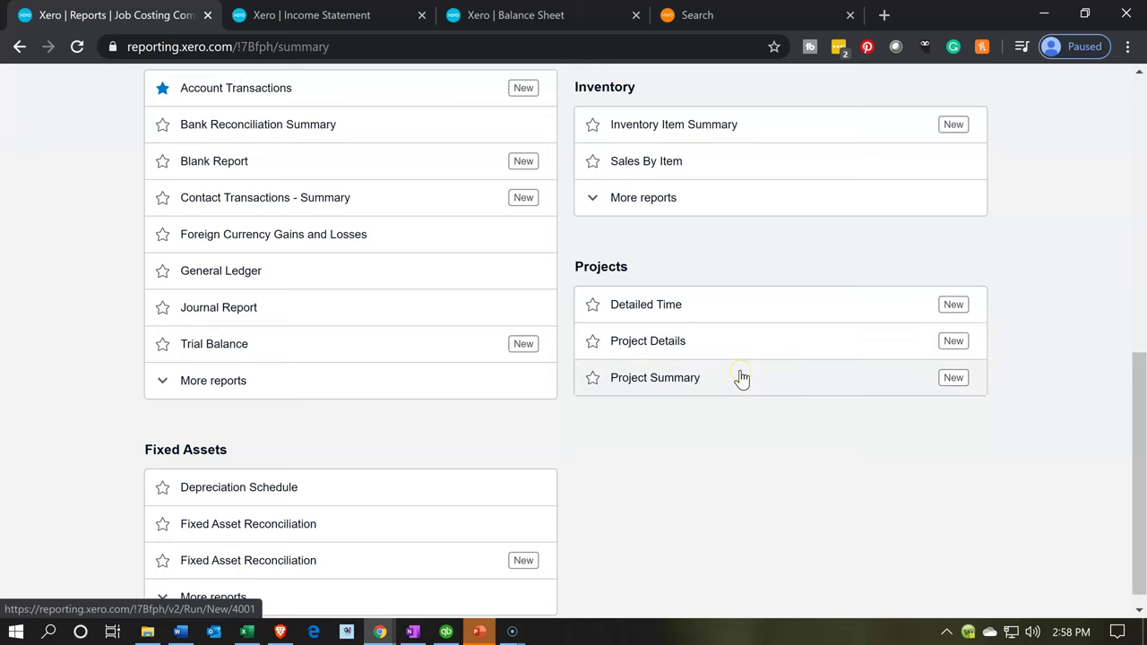
pyautogui.click(730, 351)
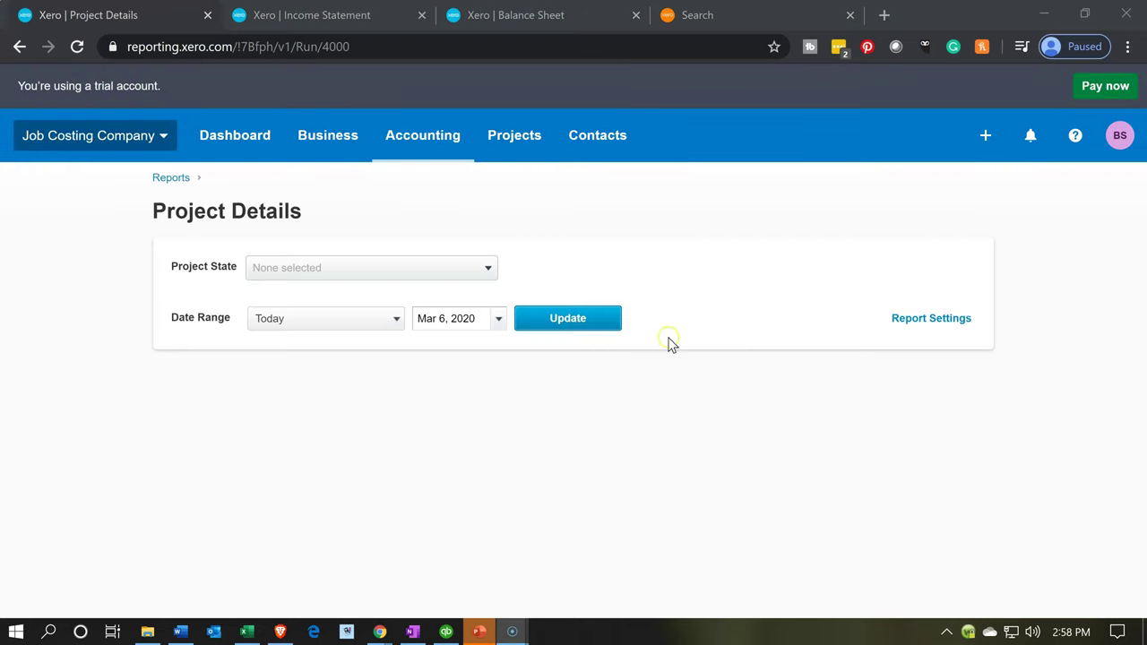
# Set the Project State filter to All, update the Project Details report, and review the cost lines for project 14
pyautogui.click(484, 268)
pyautogui.click(485, 269)
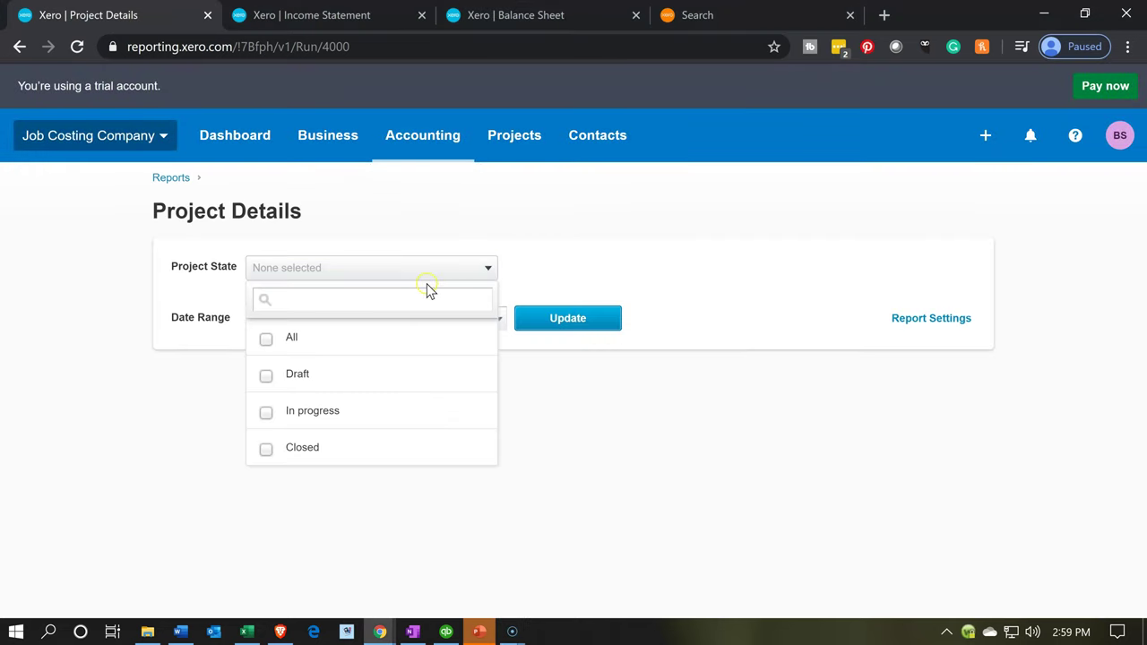
pyautogui.click(266, 341)
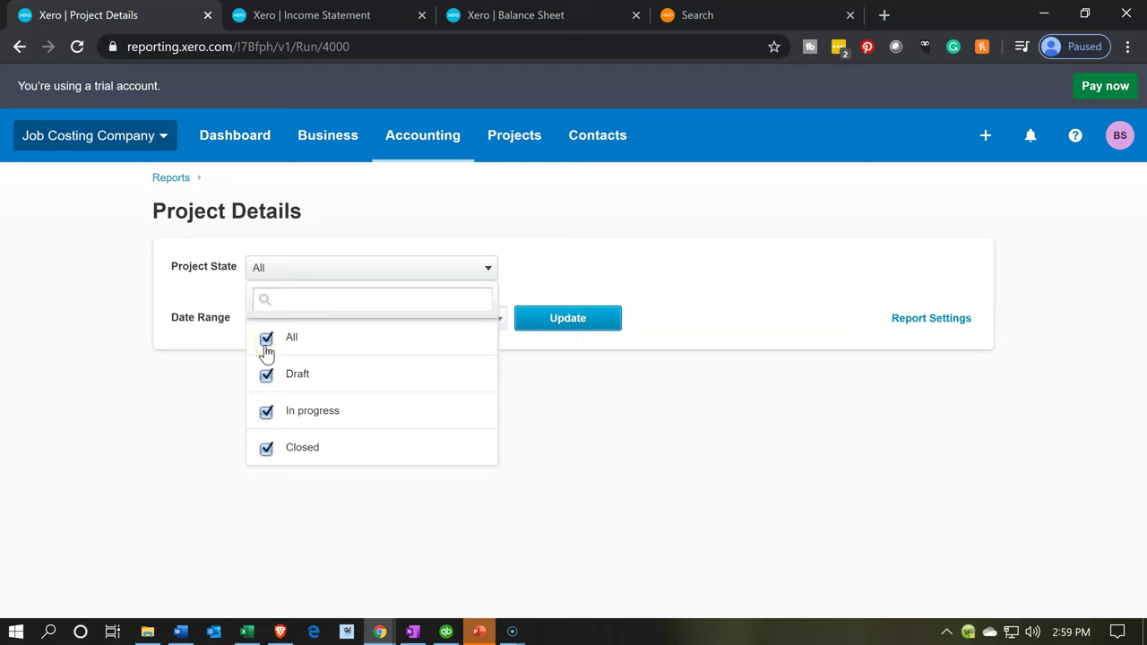
pyautogui.click(114, 408)
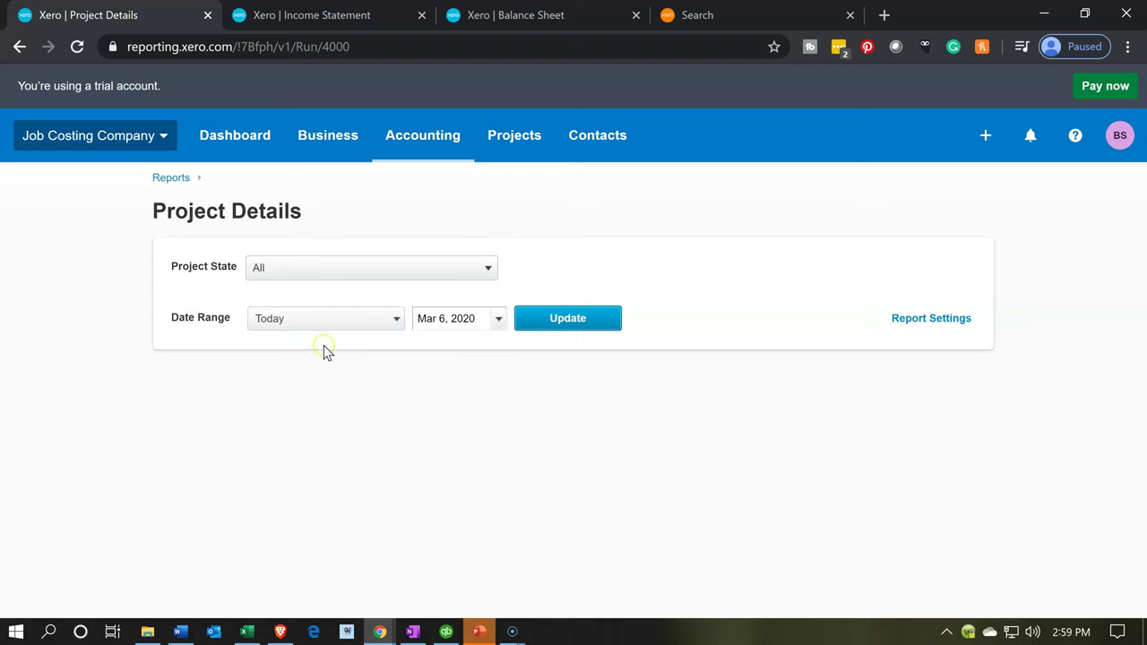
pyautogui.click(567, 333)
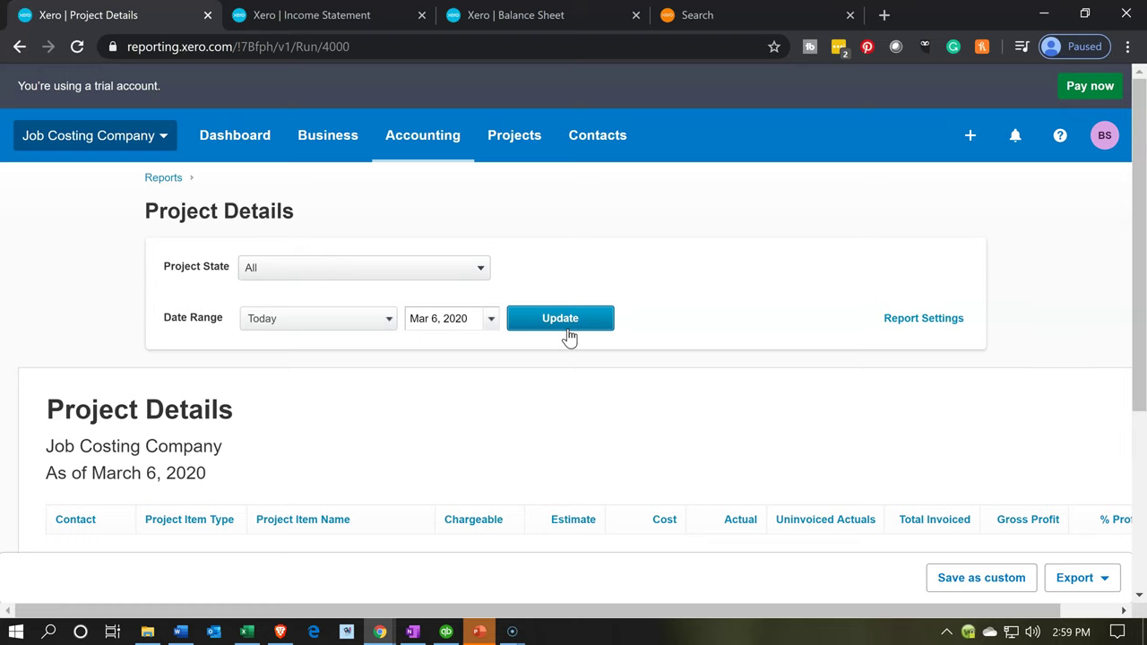
pyautogui.scroll(-2, 568, 335)
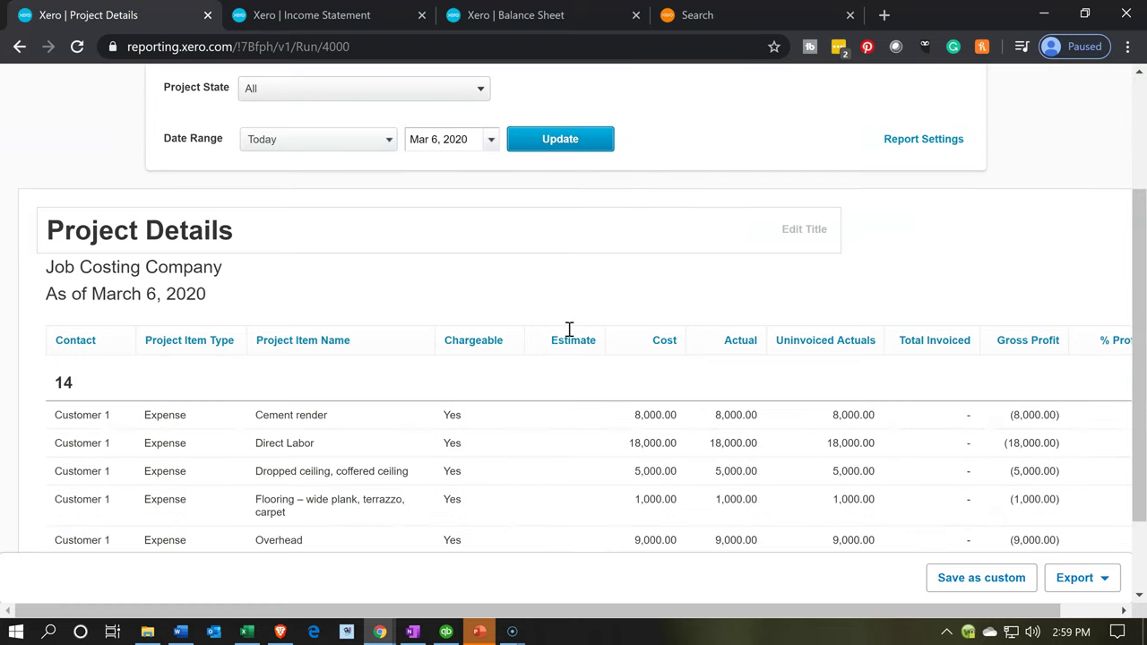
pyautogui.scroll(-1, 568, 335)
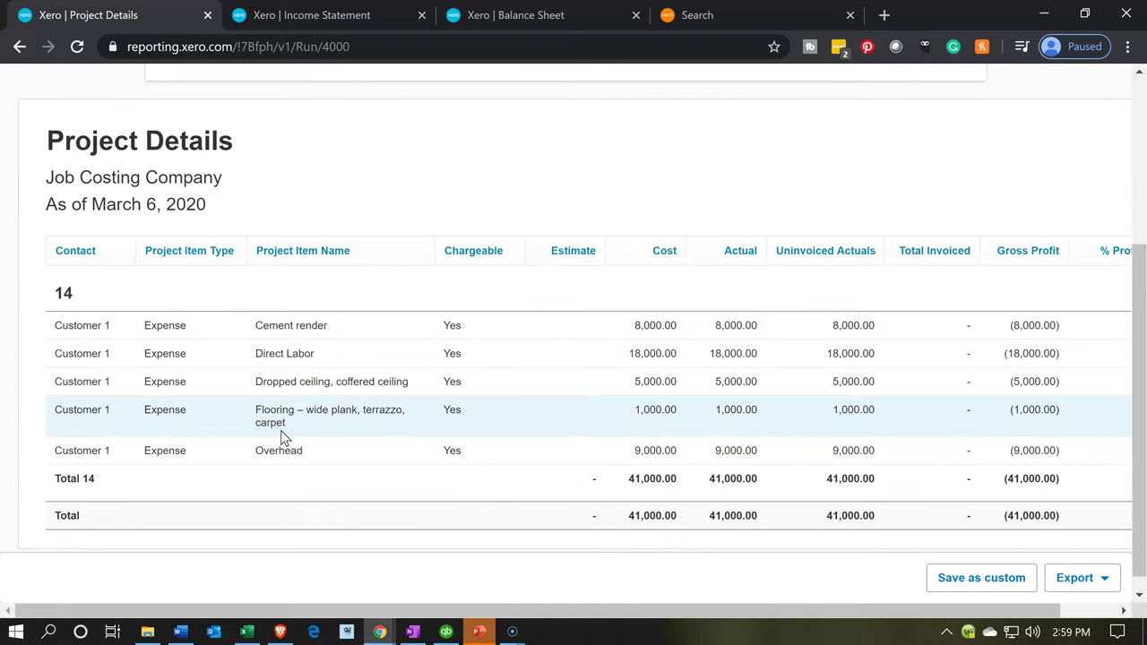
pyautogui.scroll(3, 281, 430)
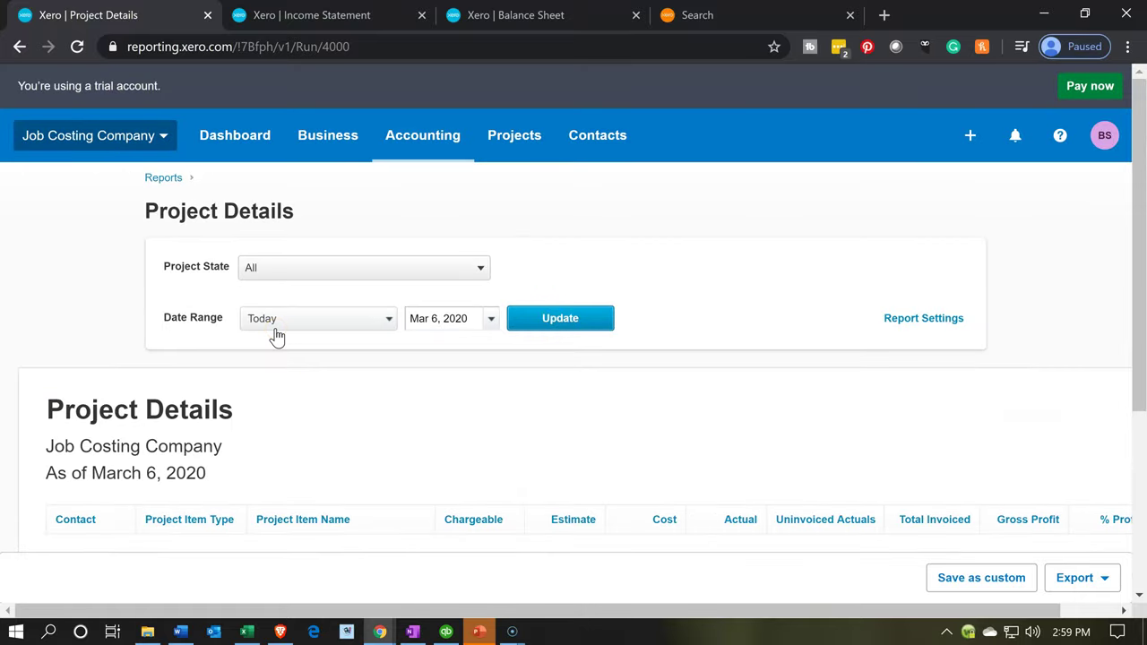
pyautogui.click(281, 293)
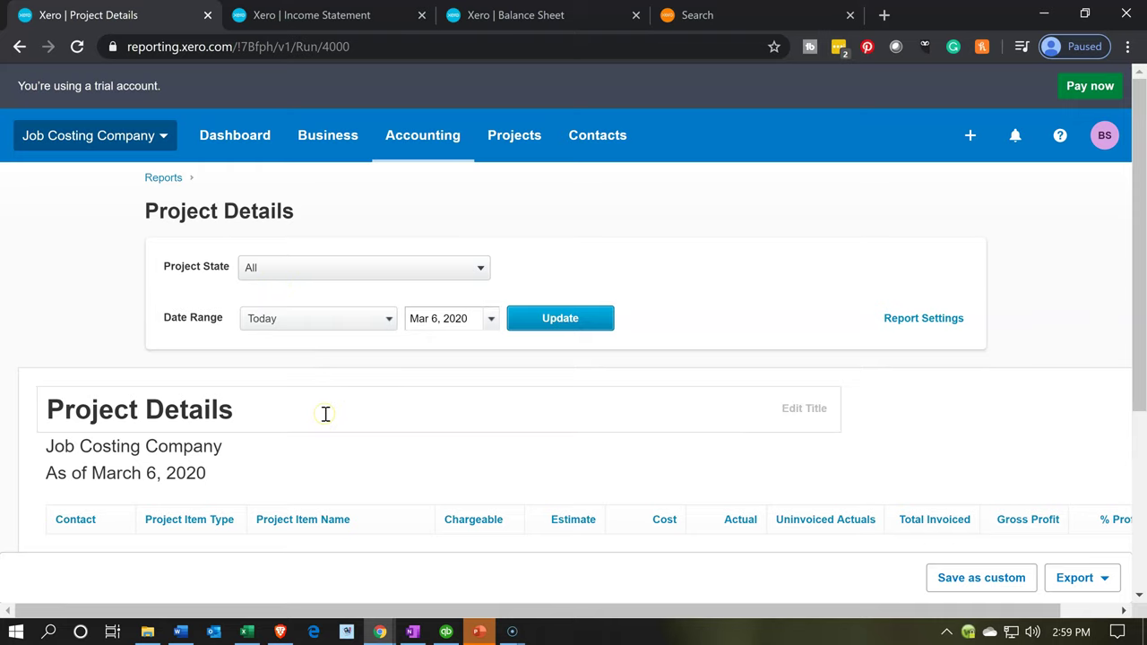
pyautogui.scroll(-1, 326, 414)
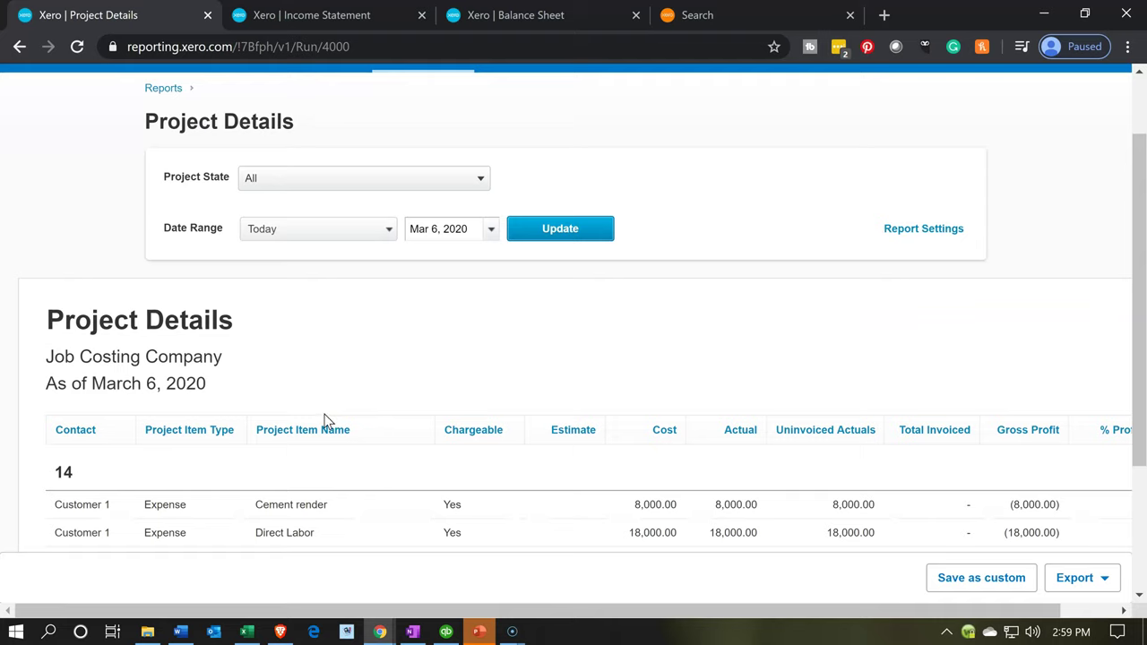